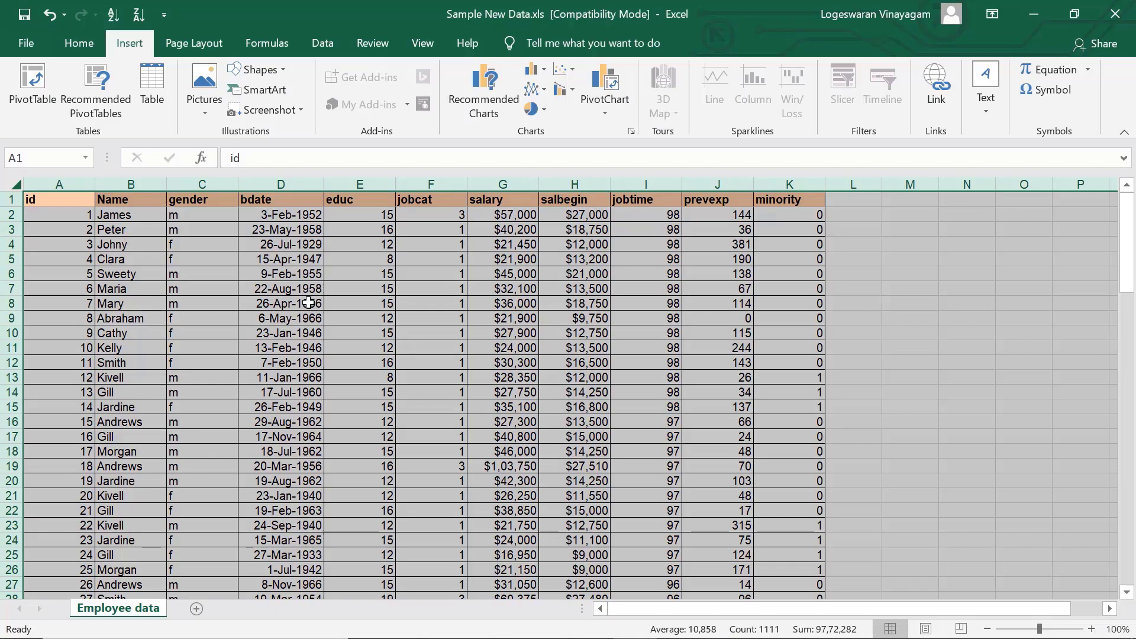
- Create a PivotTable from columns A to K of the Employee data sheet on a new worksheet
{"action": "left_click", "coordinate": [75, 43]}
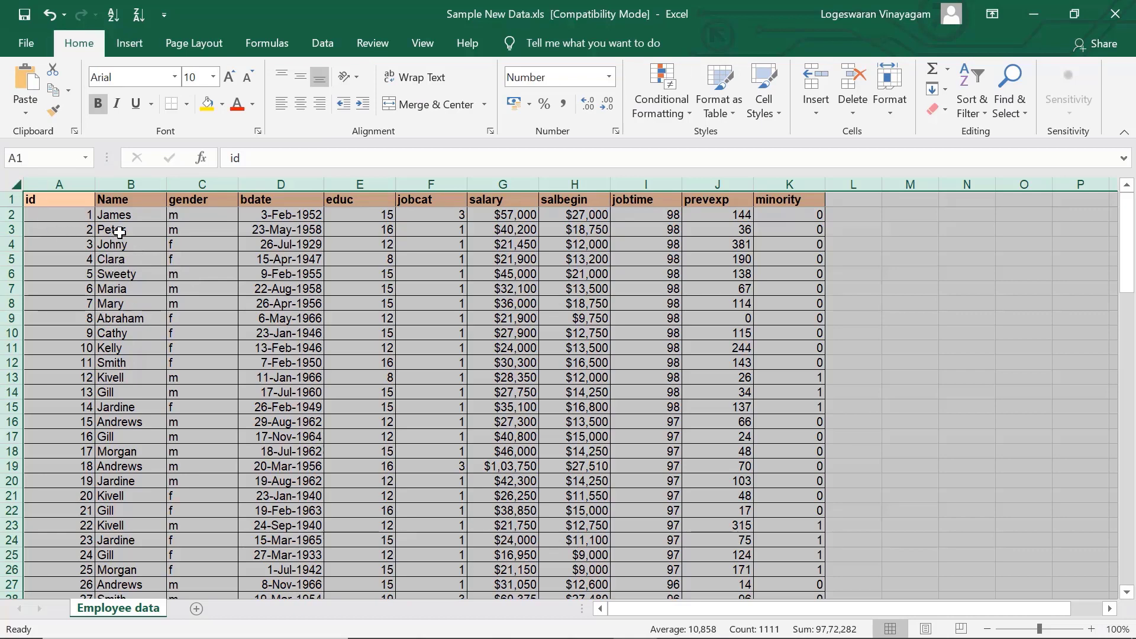
{"action": "key", "text": "alt+n"}
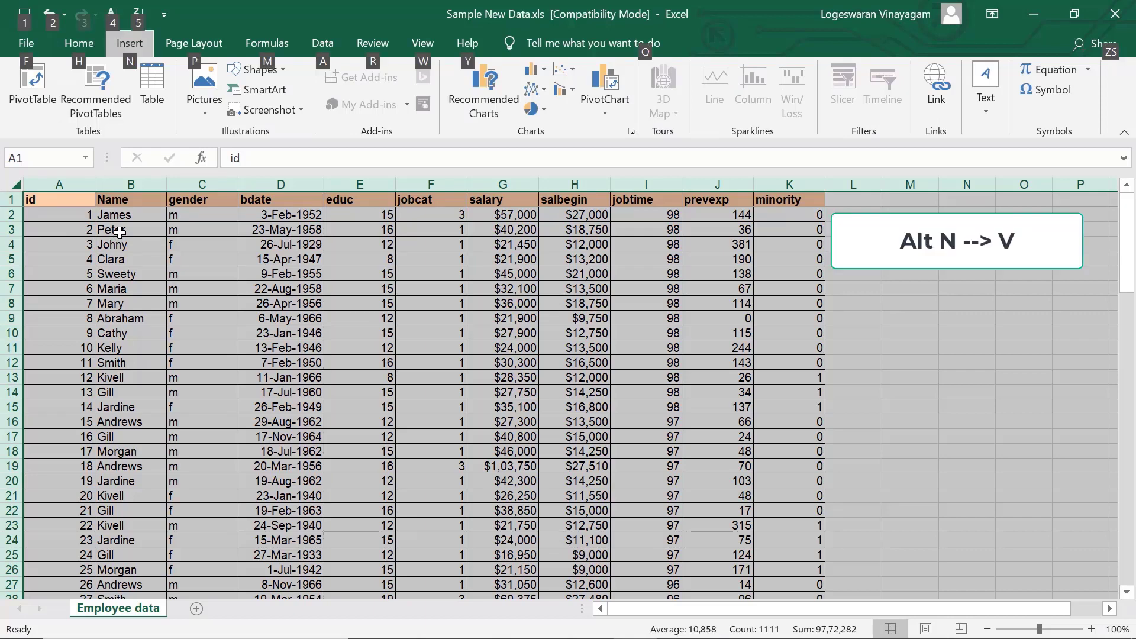
{"action": "key", "text": "n"}
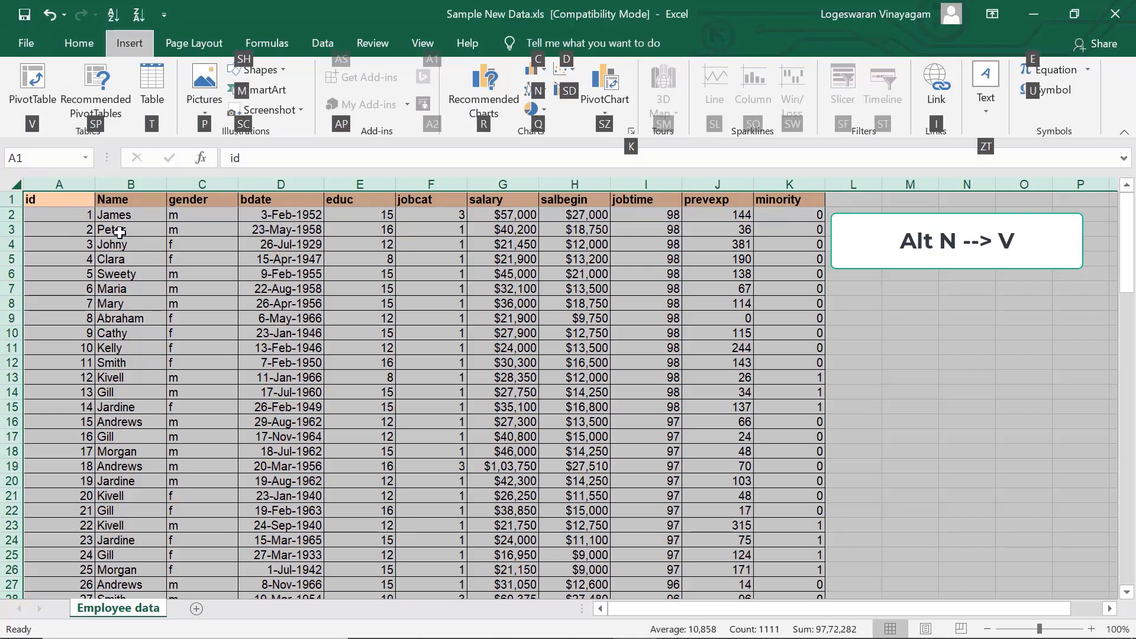
{"action": "key", "text": "v"}
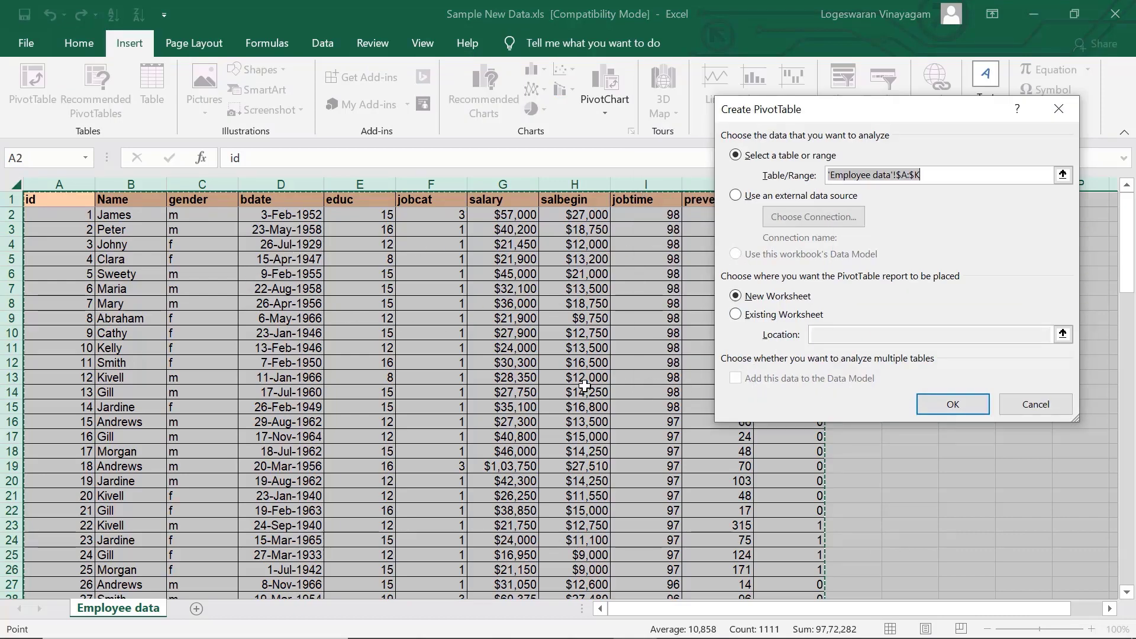
{"action": "left_click", "coordinate": [957, 406]}
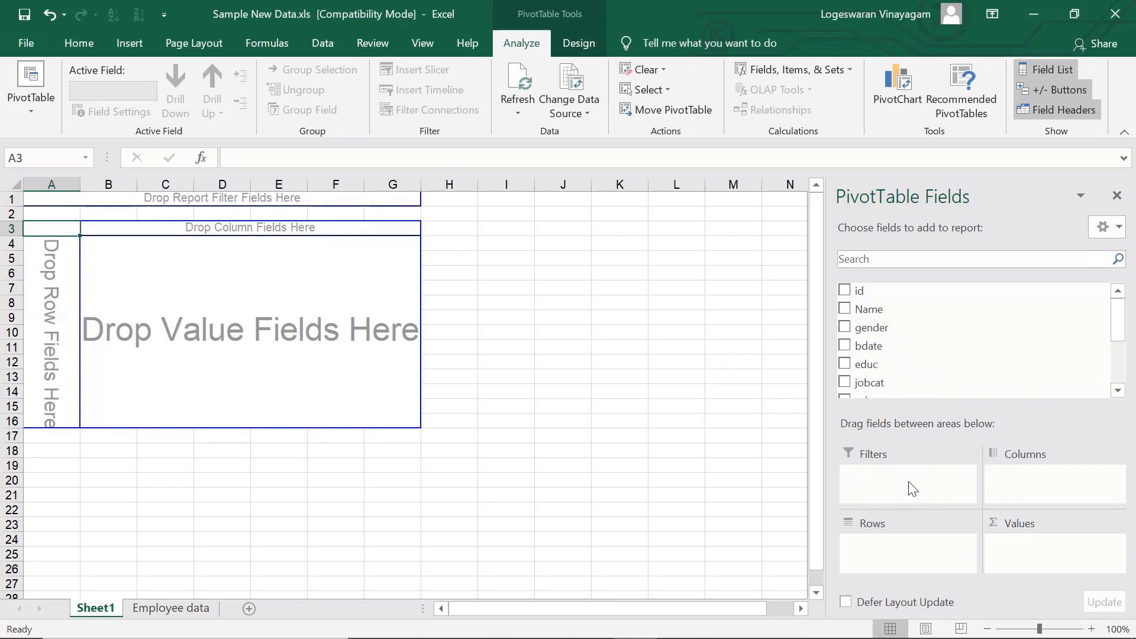
- Try the id field in the PivotTable's Columns, Rows and Values areas in turn
{"action": "left_click_drag", "start_coordinate": [888, 477], "coordinate": [1008, 481]}
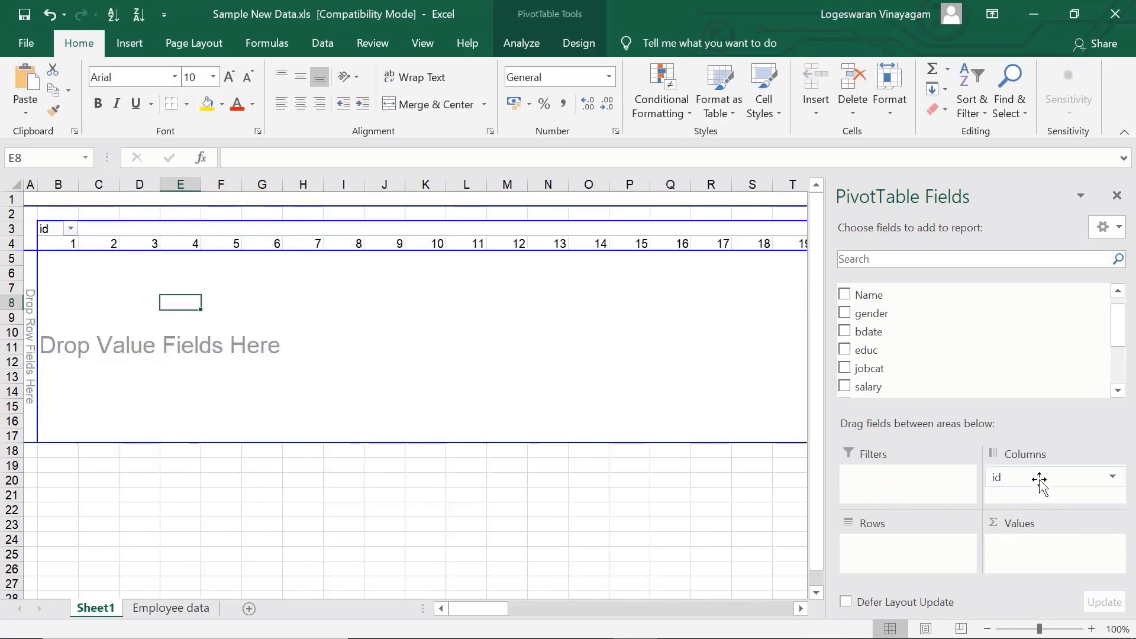
{"action": "left_click_drag", "start_coordinate": [1036, 480], "coordinate": [911, 553]}
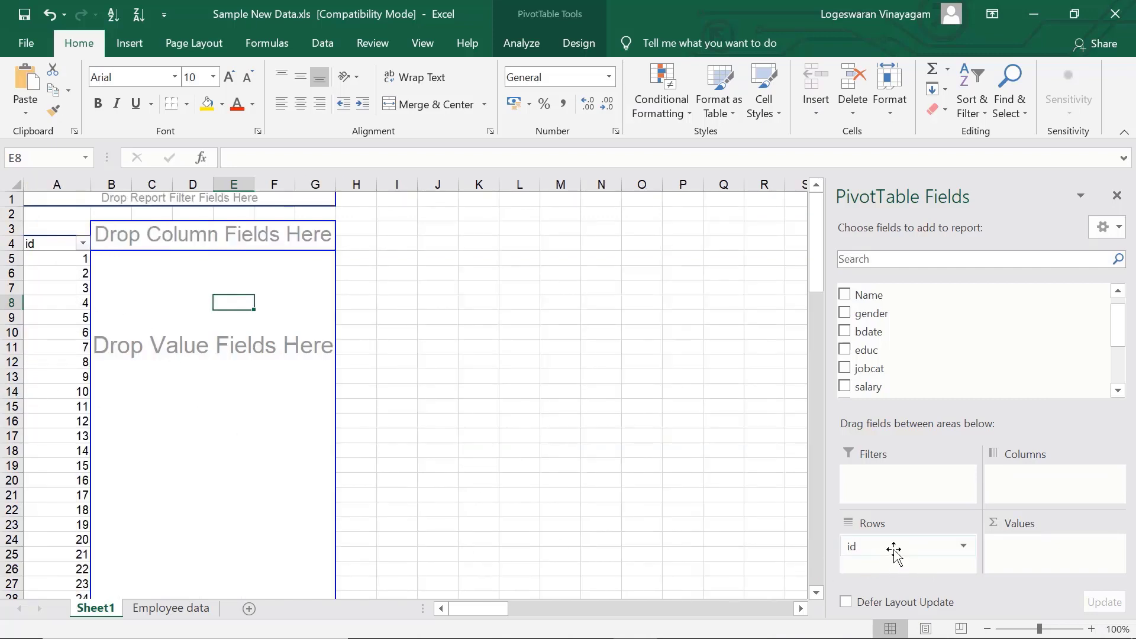
{"action": "left_click_drag", "start_coordinate": [893, 549], "coordinate": [1029, 557]}
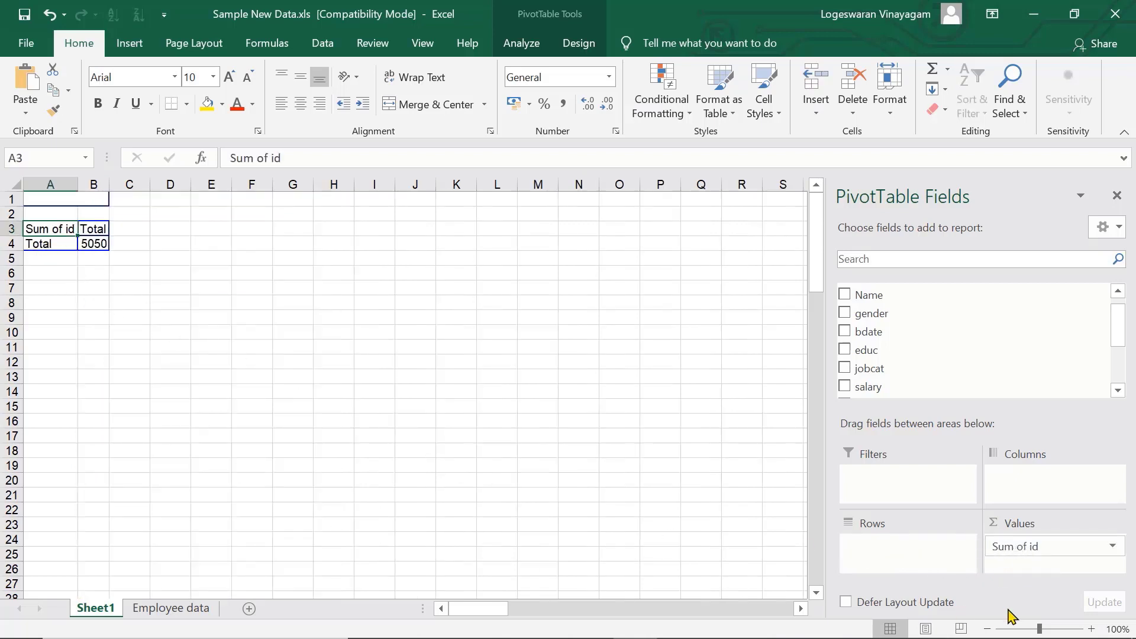
- Check the summary calculation options of the id value field and remove that field from the PivotTable
{"action": "left_click", "coordinate": [1112, 546]}
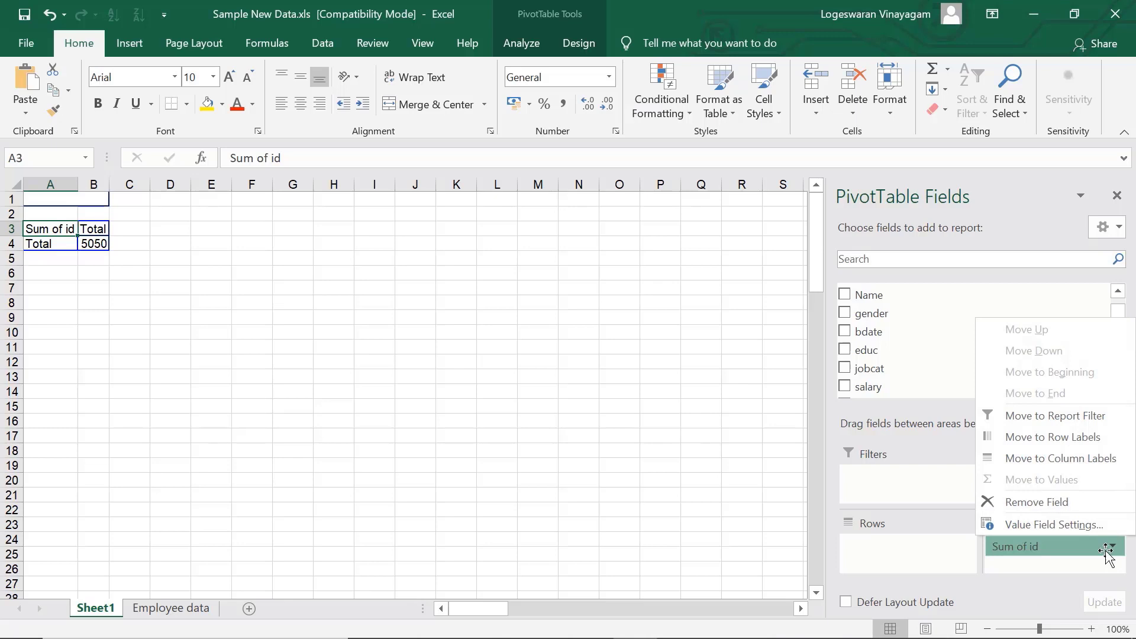
{"action": "left_click", "coordinate": [1041, 525]}
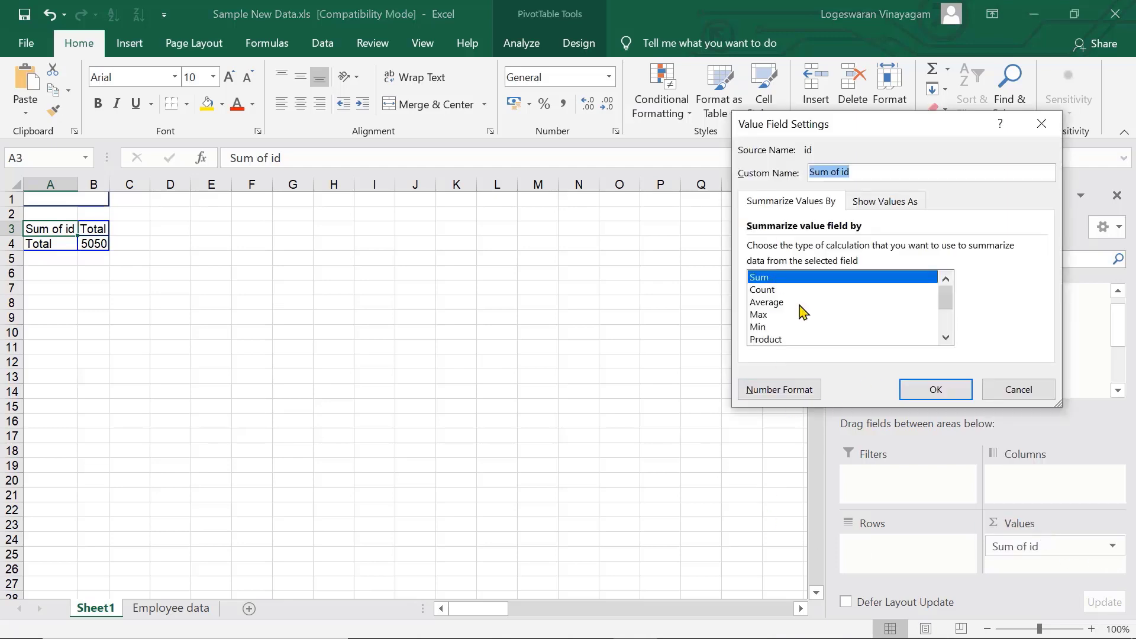
{"action": "left_click", "coordinate": [1034, 397]}
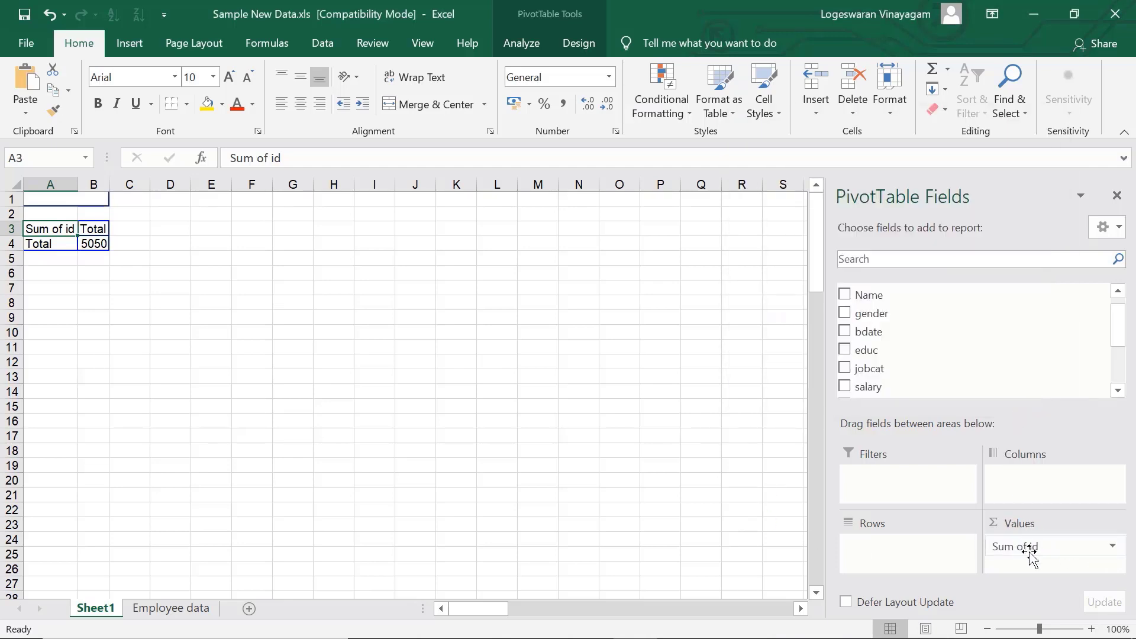
{"action": "left_click_drag", "start_coordinate": [1027, 550], "coordinate": [721, 511]}
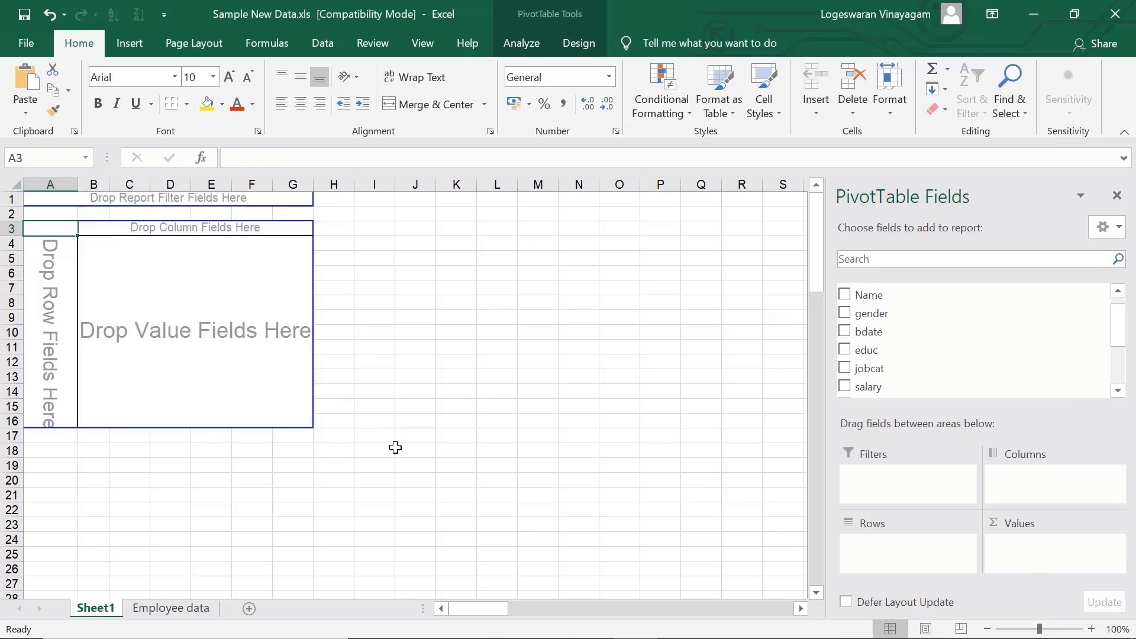
- Count employees by gender, using gender as both the row field and the value field of the PivotTable
{"action": "scroll", "coordinate": [923, 366], "scroll_direction": "up", "scroll_amount": 1}
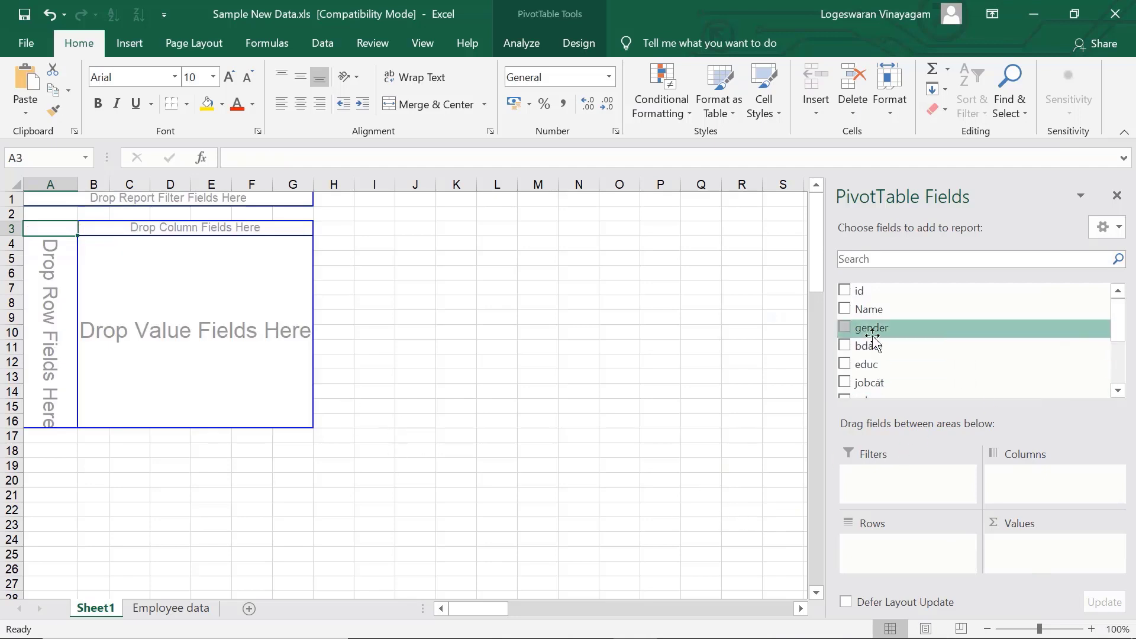
{"action": "mouse_move", "coordinate": [870, 329]}
{"action": "left_mouse_down"}
{"action": "mouse_move", "coordinate": [898, 409]}
{"action": "mouse_move", "coordinate": [902, 556]}
{"action": "mouse_move", "coordinate": [884, 547]}
{"action": "left_mouse_up"}
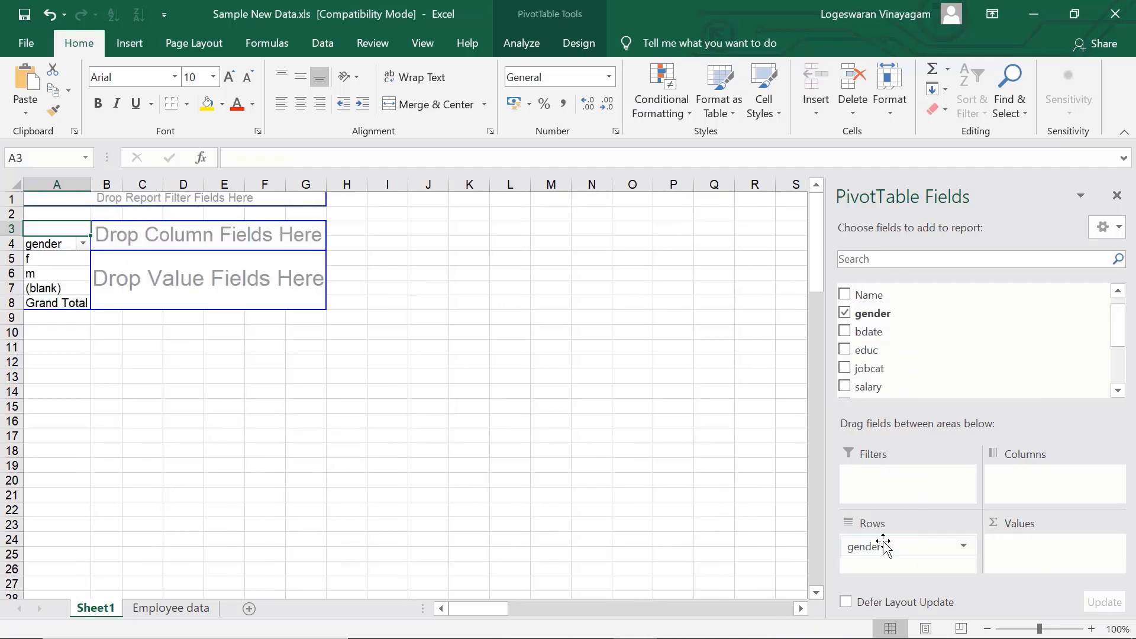
{"action": "left_click_drag", "start_coordinate": [882, 313], "coordinate": [1029, 559]}
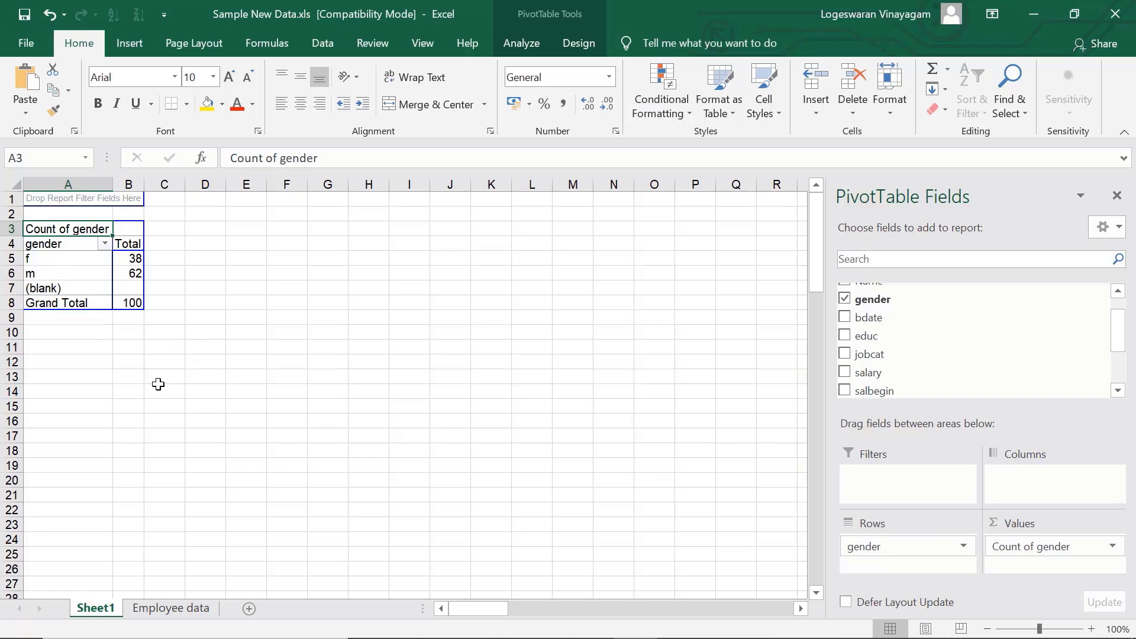
- Show the detail records behind the total for gender f on a separate sheet
{"action": "key", "text": "Down"}
{"action": "key", "text": "Down"}
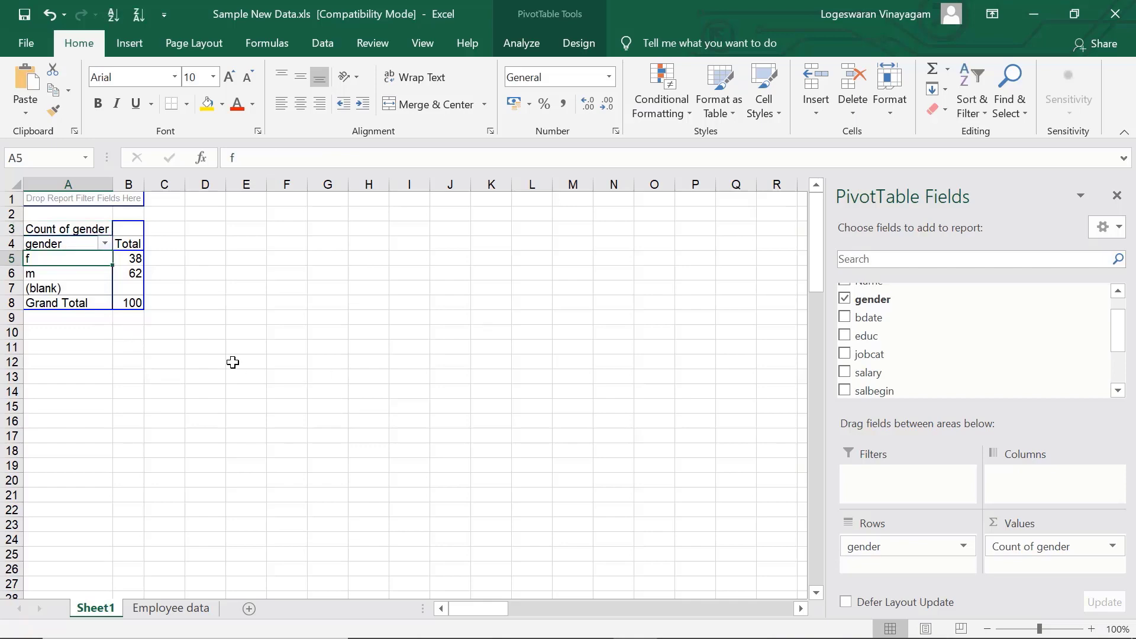
{"action": "double_click", "coordinate": [124, 259]}
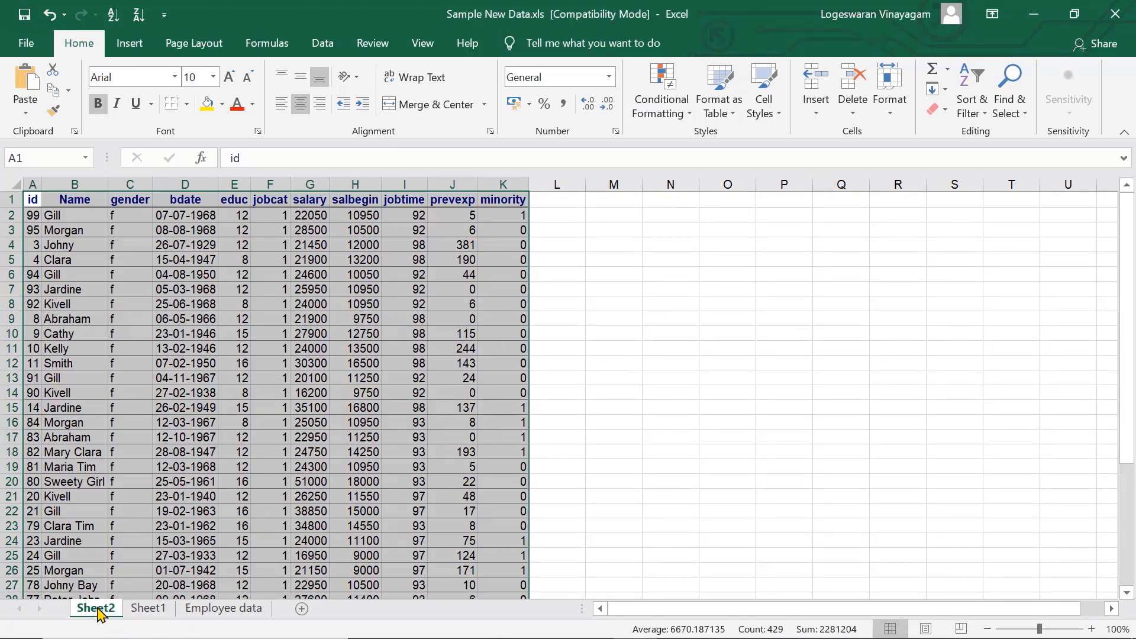
- Delete the detail sheet Sheet2 permanently
{"action": "right_click", "coordinate": [101, 614]}
{"action": "left_click", "coordinate": [145, 429]}
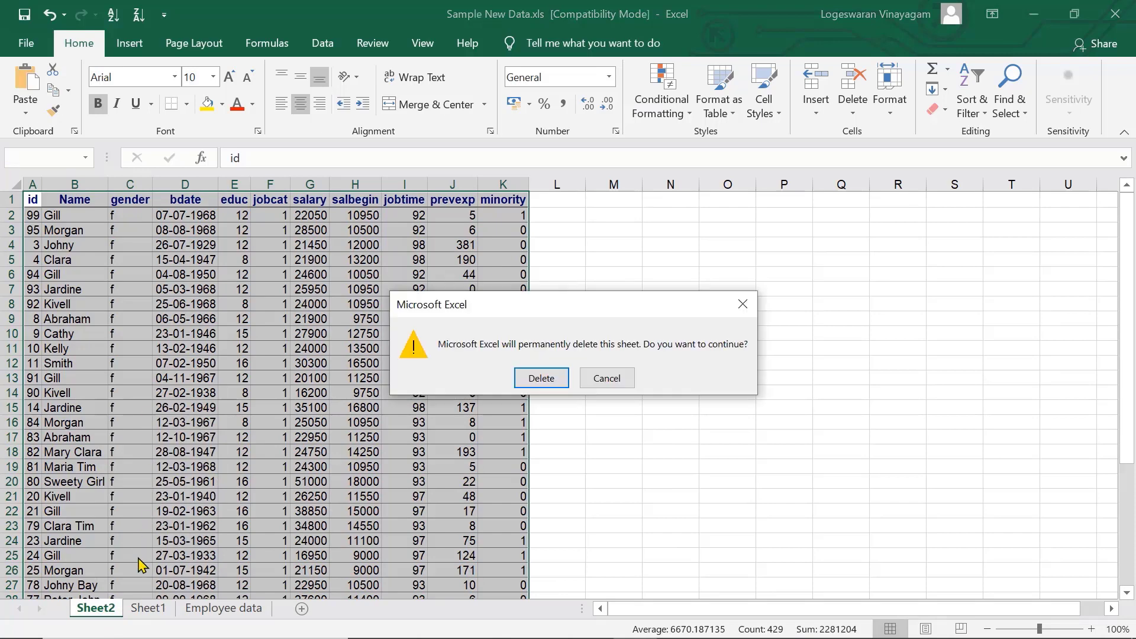
{"action": "left_click", "coordinate": [559, 383]}
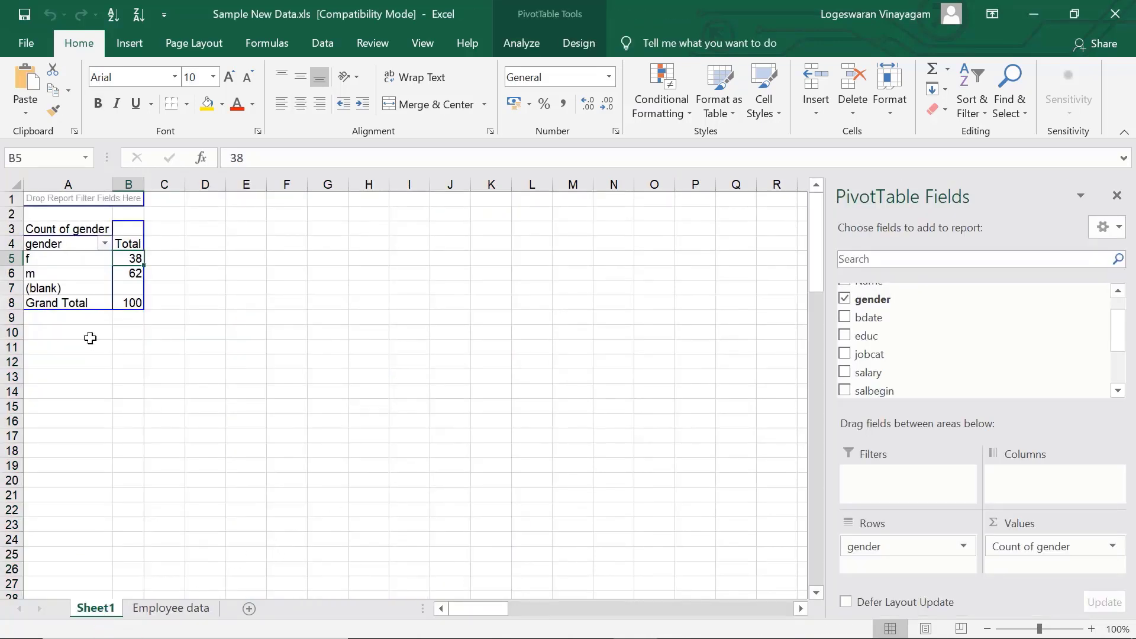
- Replace gender in the PivotTable with jobcat as both the row field and the value field
{"action": "left_click_drag", "start_coordinate": [58, 229], "coordinate": [113, 253]}
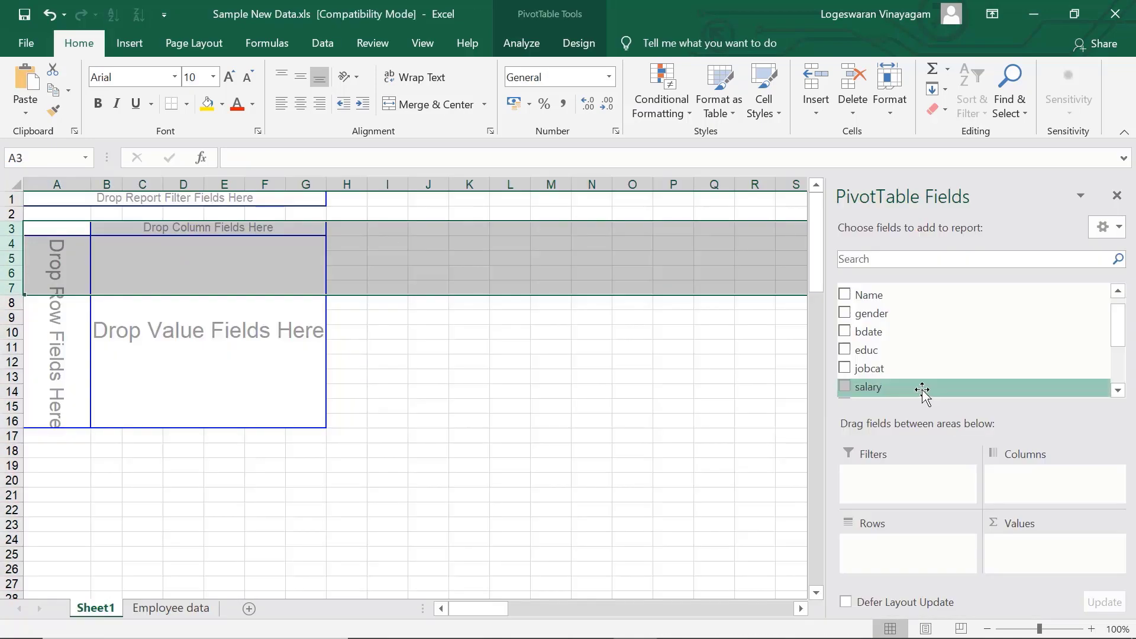
{"action": "left_click_drag", "start_coordinate": [883, 369], "coordinate": [867, 539]}
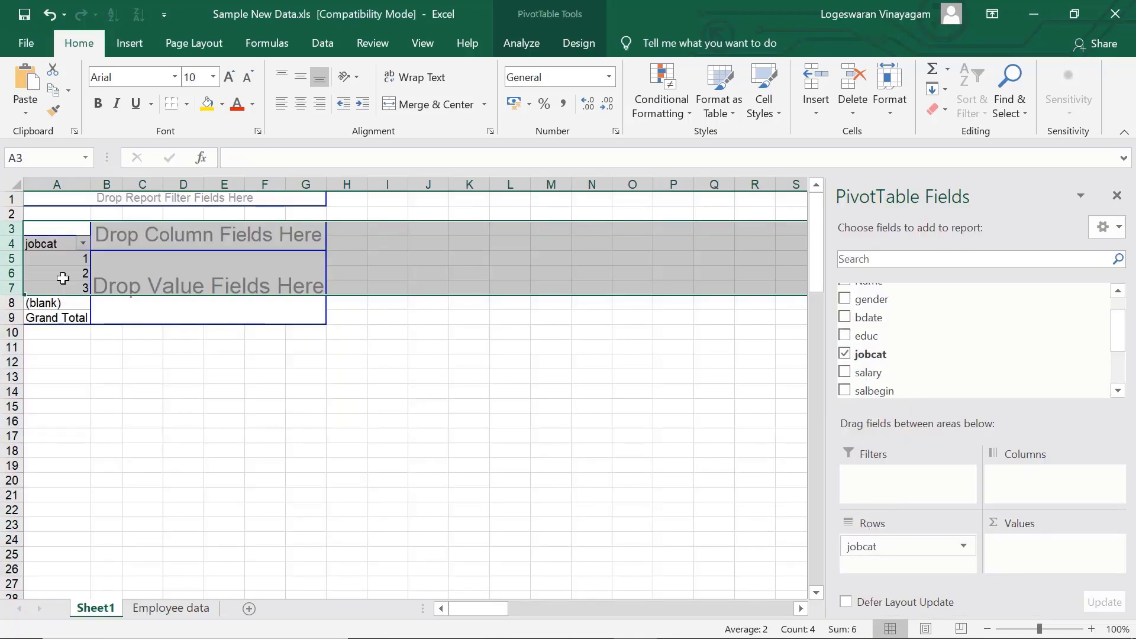
{"action": "mouse_move", "coordinate": [940, 546]}
{"action": "left_mouse_down"}
{"action": "mouse_move", "coordinate": [1033, 565]}
{"action": "mouse_move", "coordinate": [951, 551]}
{"action": "left_mouse_up"}
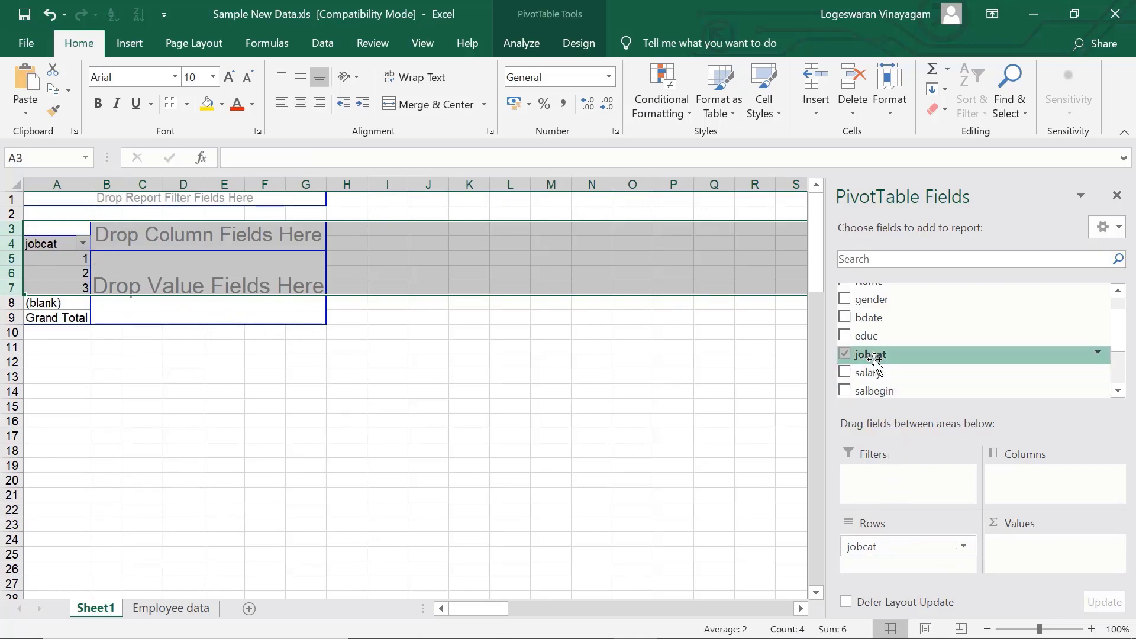
{"action": "left_click_drag", "start_coordinate": [874, 358], "coordinate": [1029, 556]}
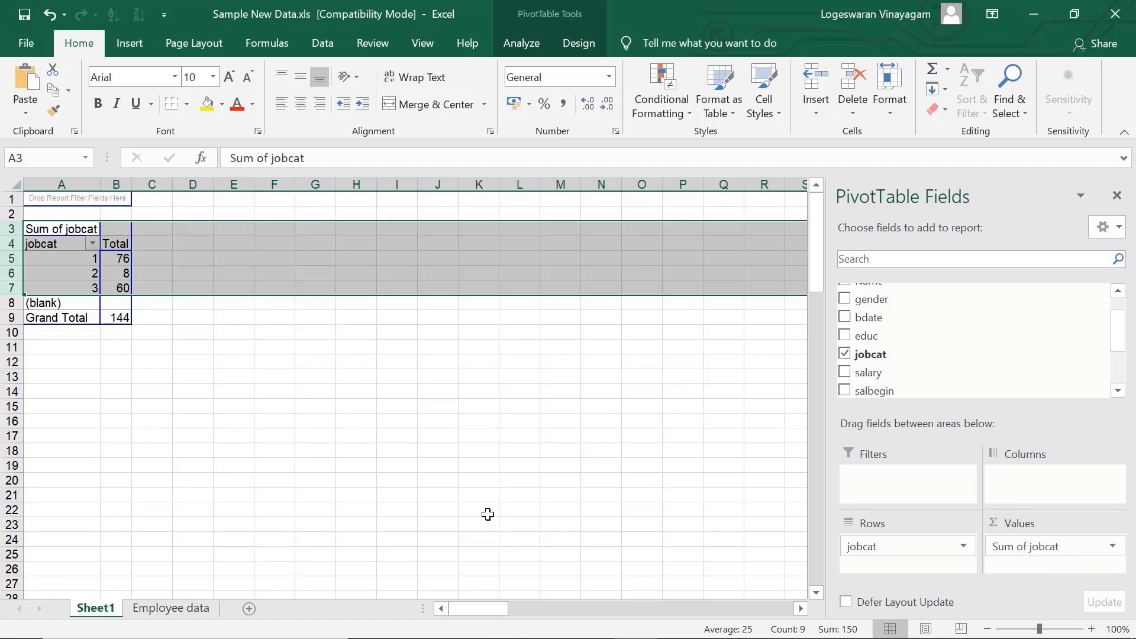
- Check the totals for each job category and summarize the jobcat value field by Count
{"action": "left_click", "coordinate": [128, 259]}
{"action": "left_click", "coordinate": [121, 275]}
{"action": "left_click", "coordinate": [118, 290]}
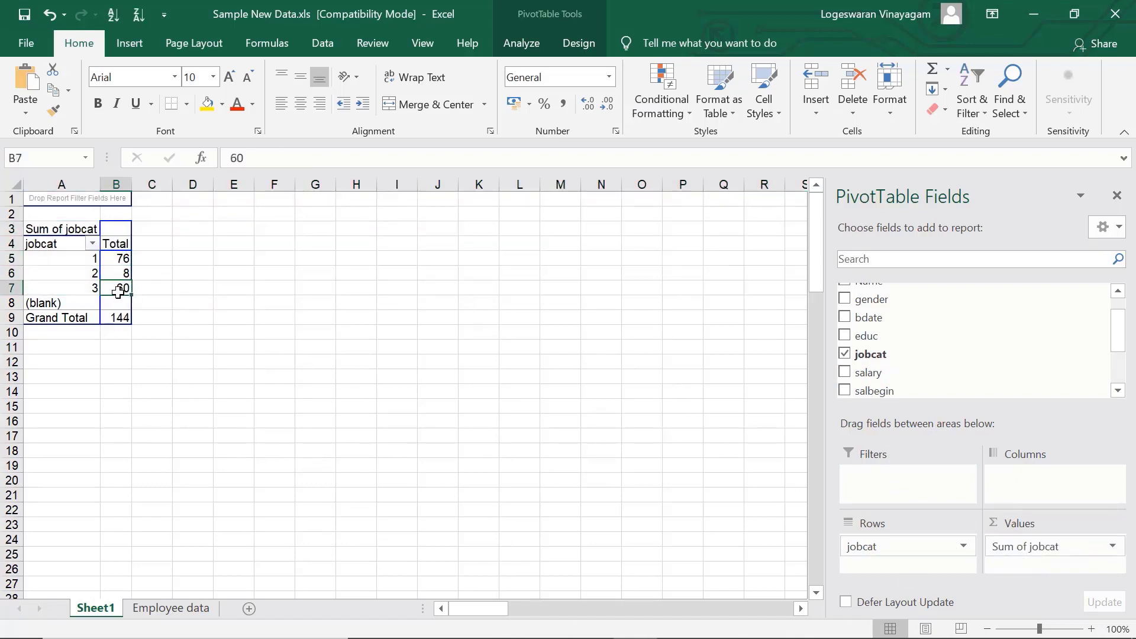
{"action": "left_click", "coordinate": [1033, 546]}
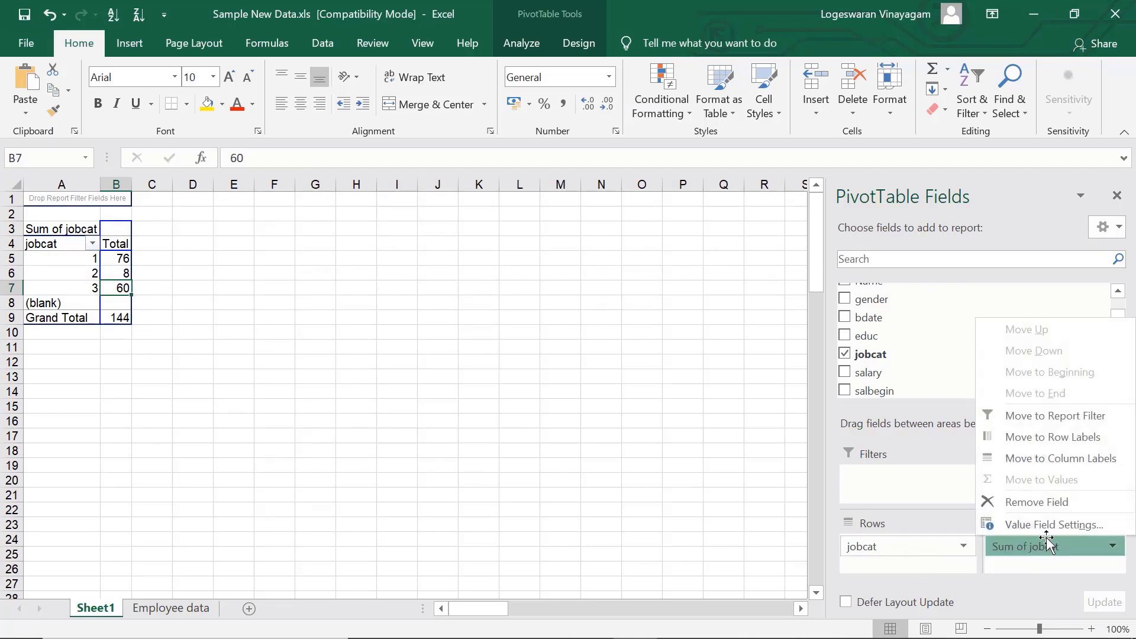
{"action": "left_click", "coordinate": [1059, 525]}
{"action": "left_click", "coordinate": [770, 290]}
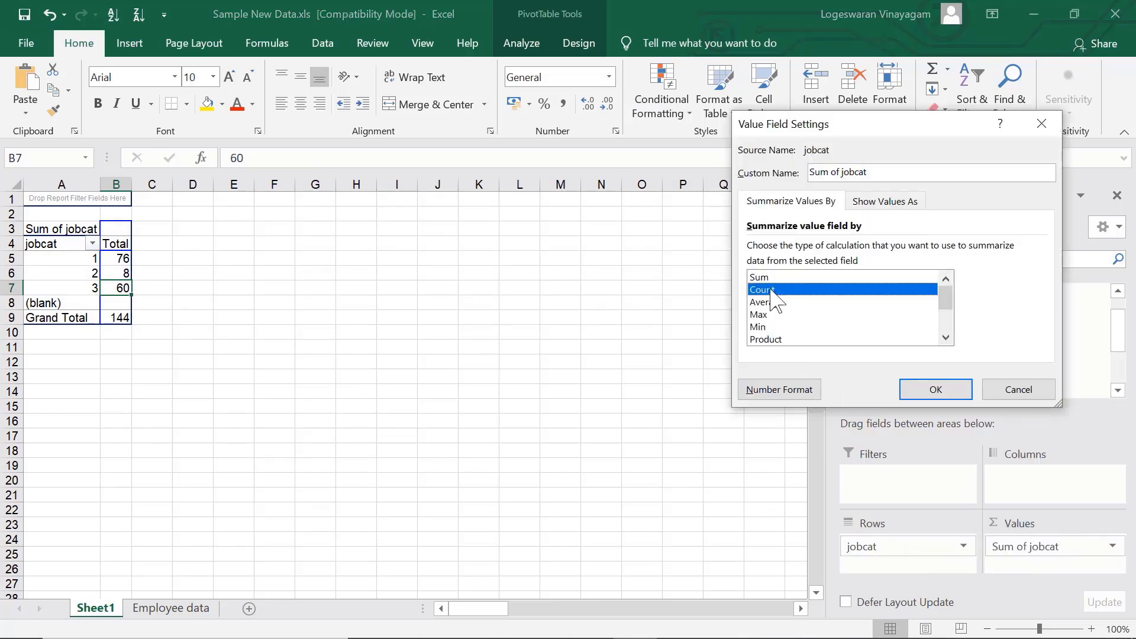
{"action": "left_click", "coordinate": [934, 389]}
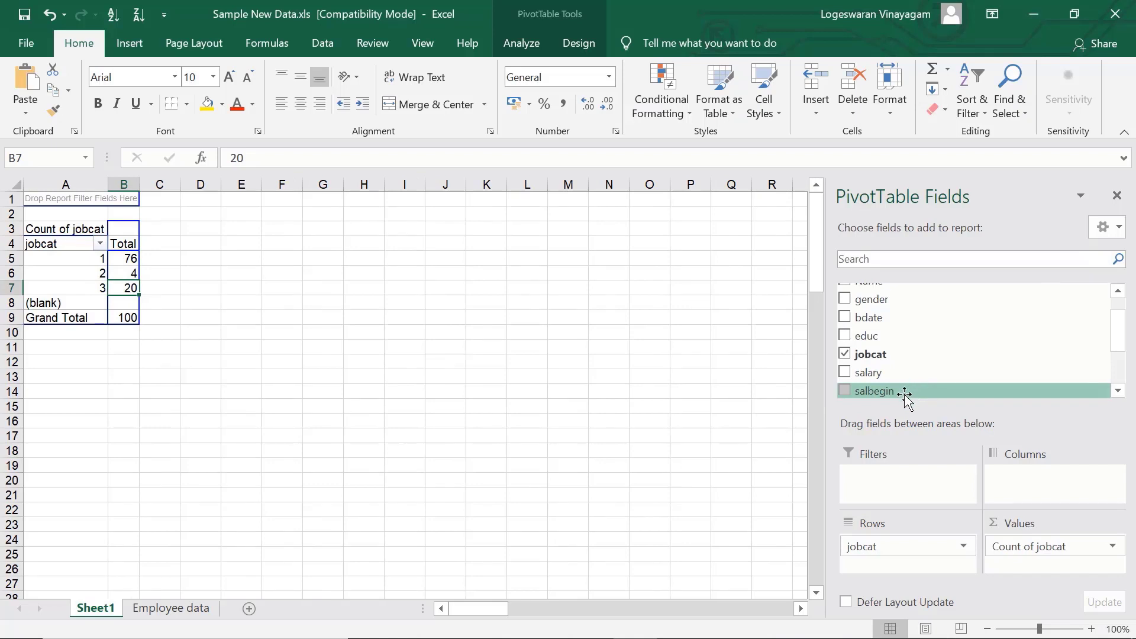
- Delete the PivotTable sheet Sheet1 permanently
{"action": "right_click", "coordinate": [108, 611]}
{"action": "left_click", "coordinate": [146, 414]}
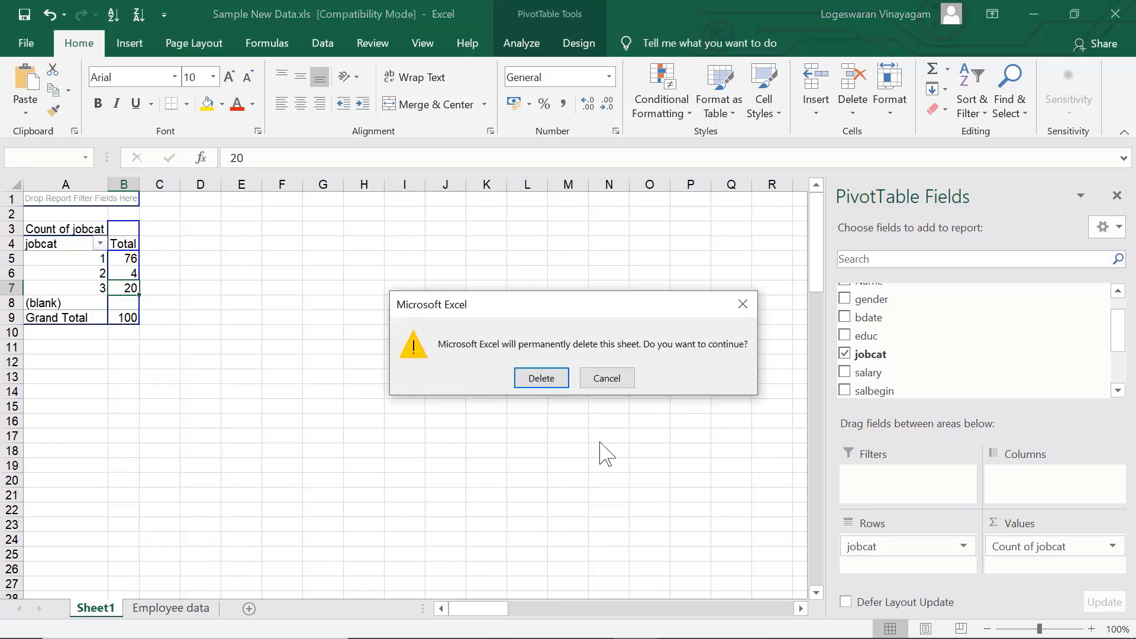
{"action": "left_click", "coordinate": [551, 384]}
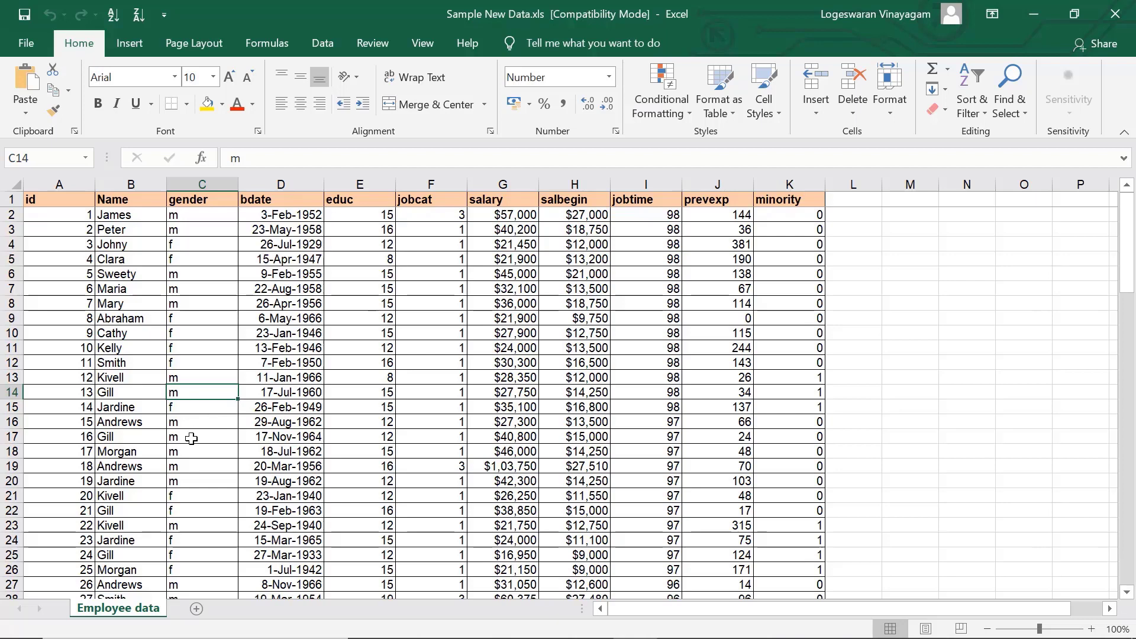
- Add a new blank worksheet and copy the Name column of the Employee data sheet
{"action": "left_click", "coordinate": [197, 609]}
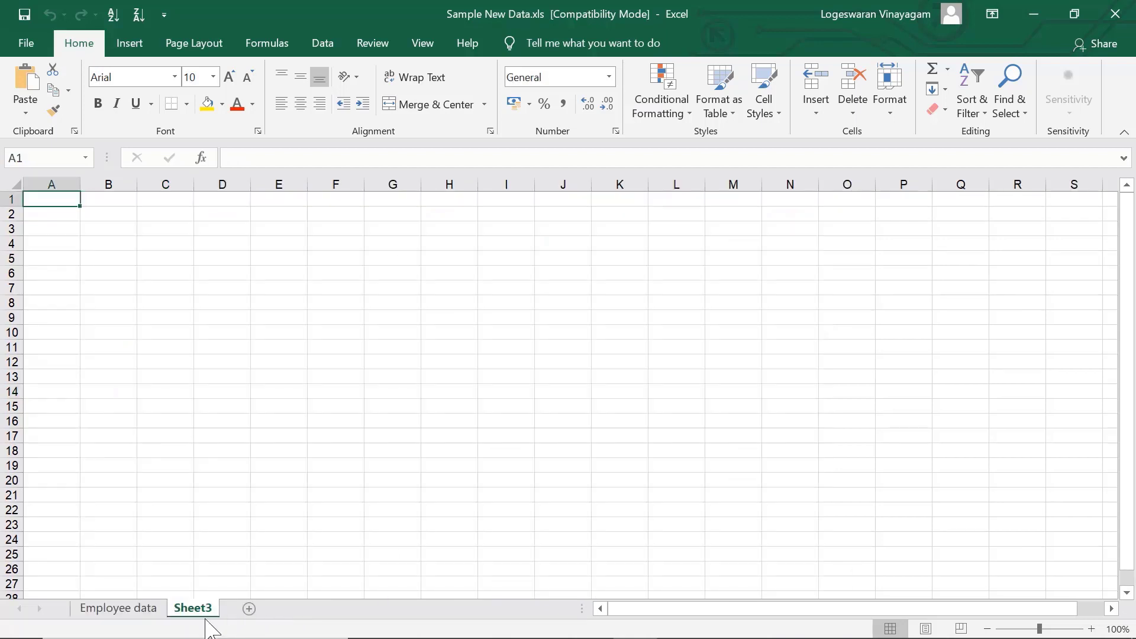
{"action": "left_click", "coordinate": [153, 611]}
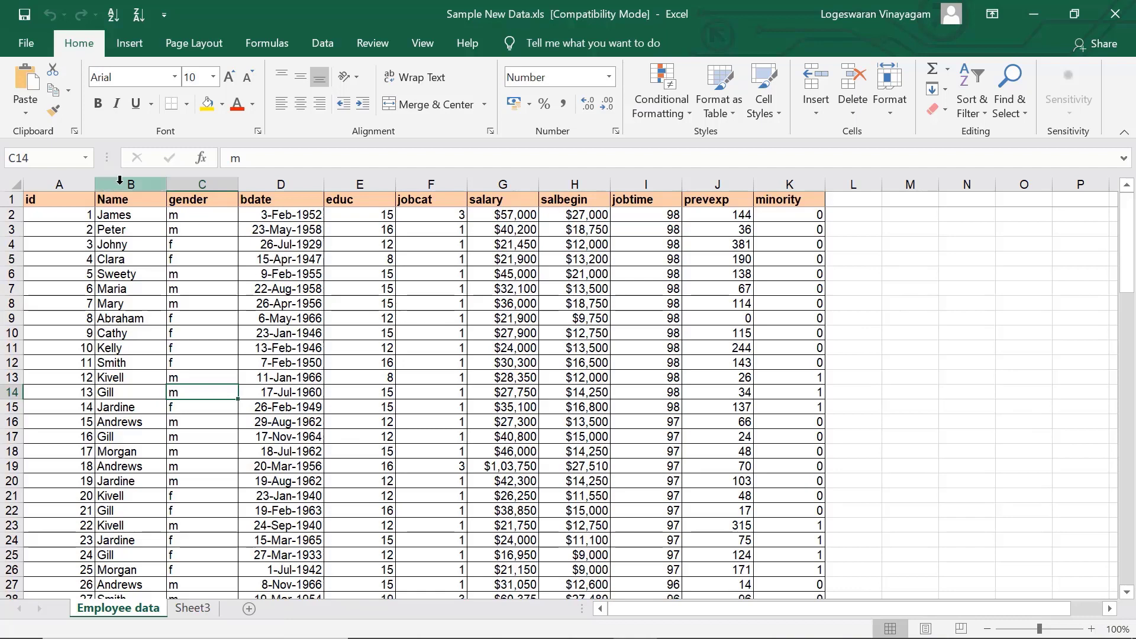
{"action": "left_click", "coordinate": [145, 179]}
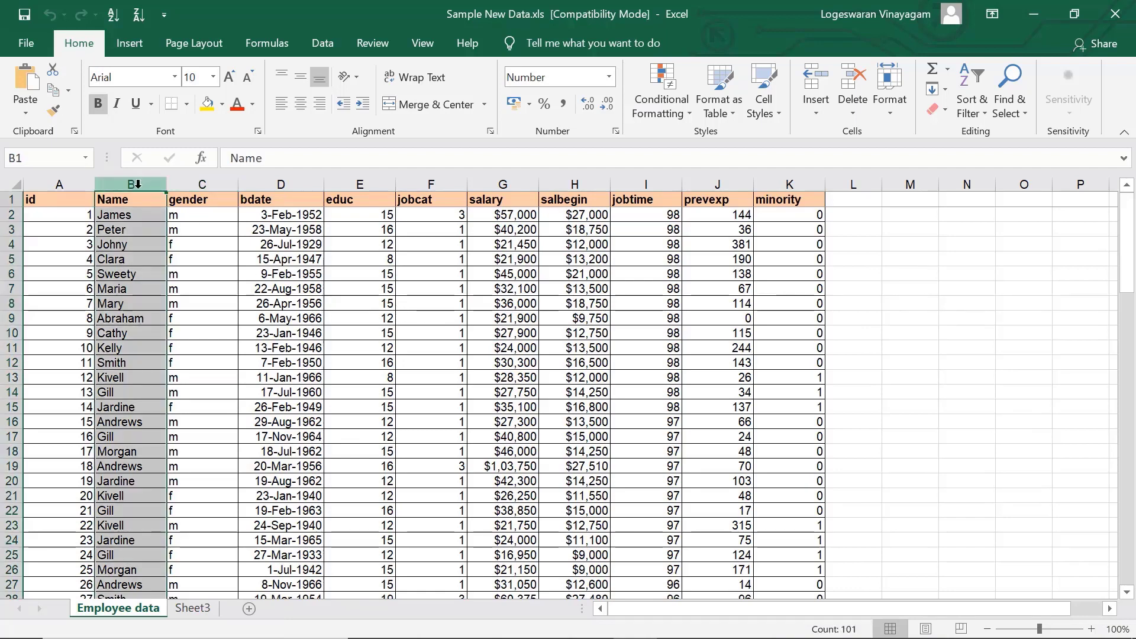
{"action": "right_click", "coordinate": [138, 184]}
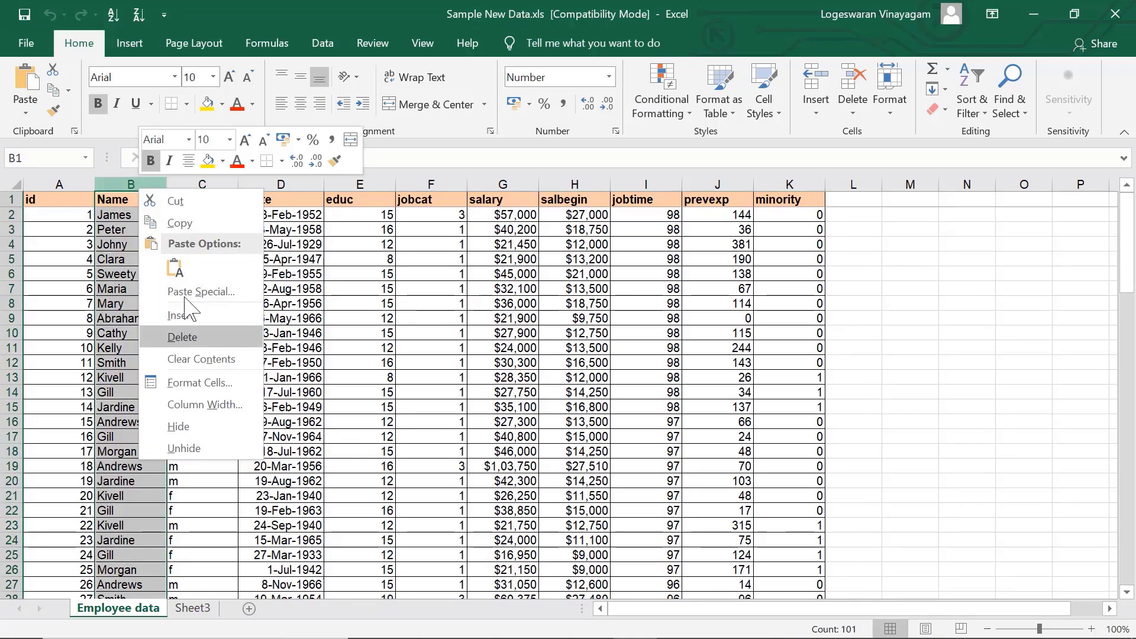
{"action": "left_click", "coordinate": [192, 228]}
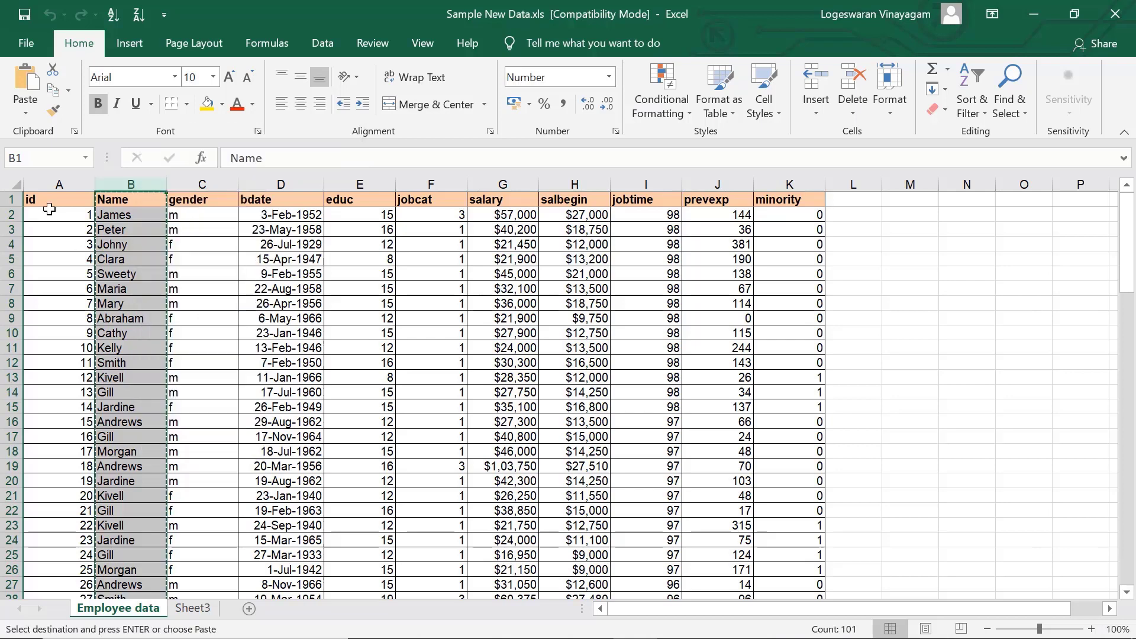
- Paste the copied Name column as values only into Sheet3 starting at A1, and fit column A's width to its contents
{"action": "left_click", "coordinate": [17, 185]}
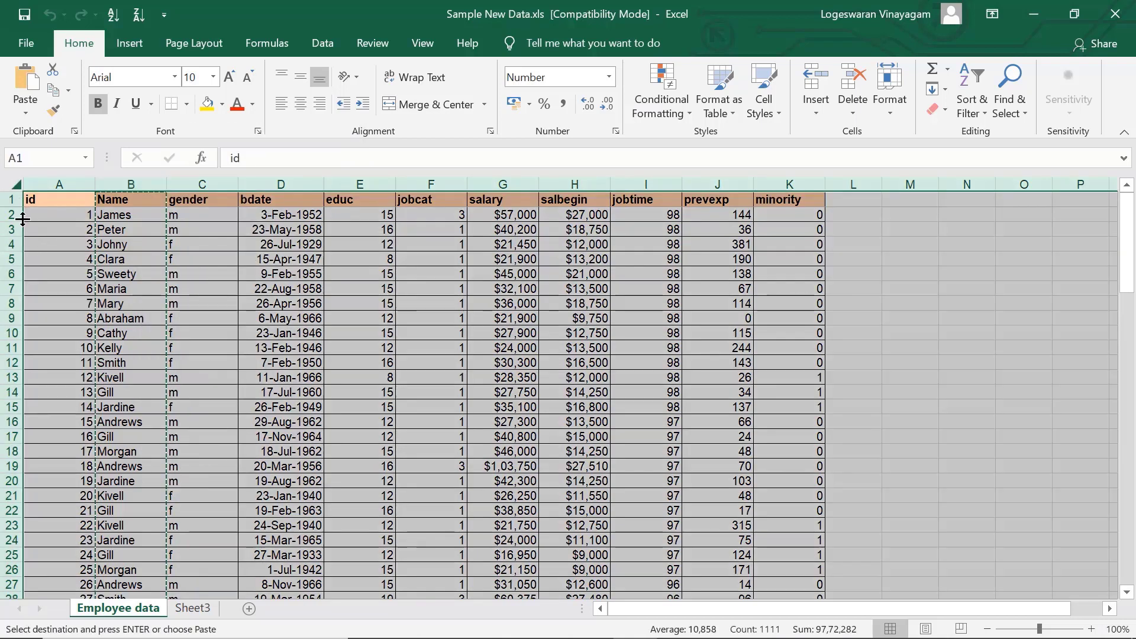
{"action": "left_click", "coordinate": [203, 608]}
{"action": "right_click", "coordinate": [69, 199]}
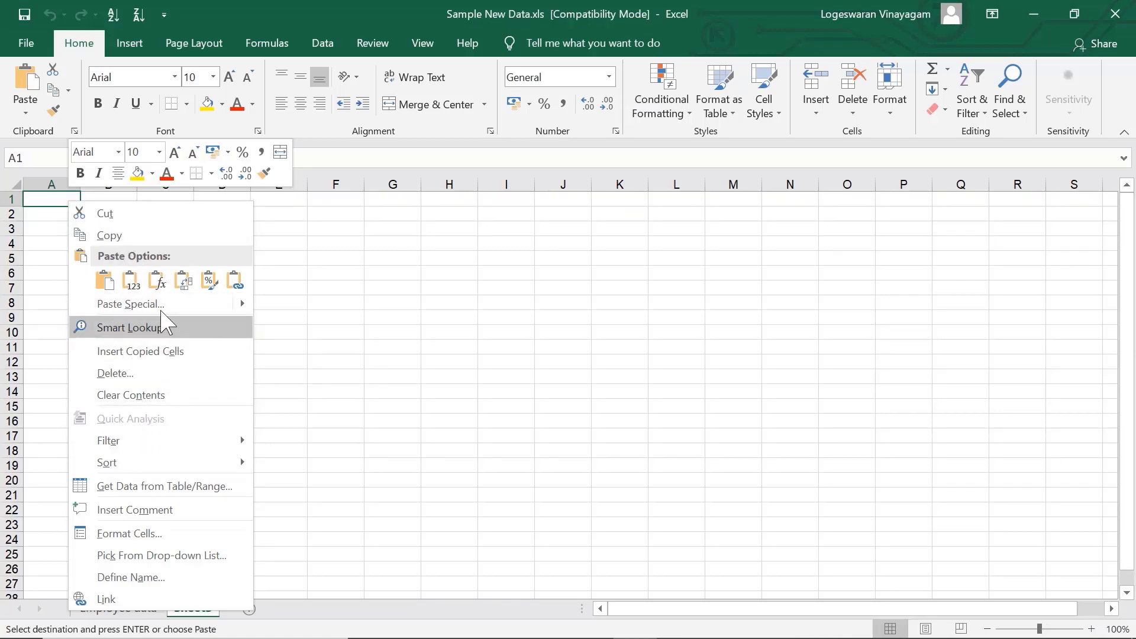
{"action": "key", "text": "Escape"}
{"action": "key", "text": "ctrl+alt+v"}
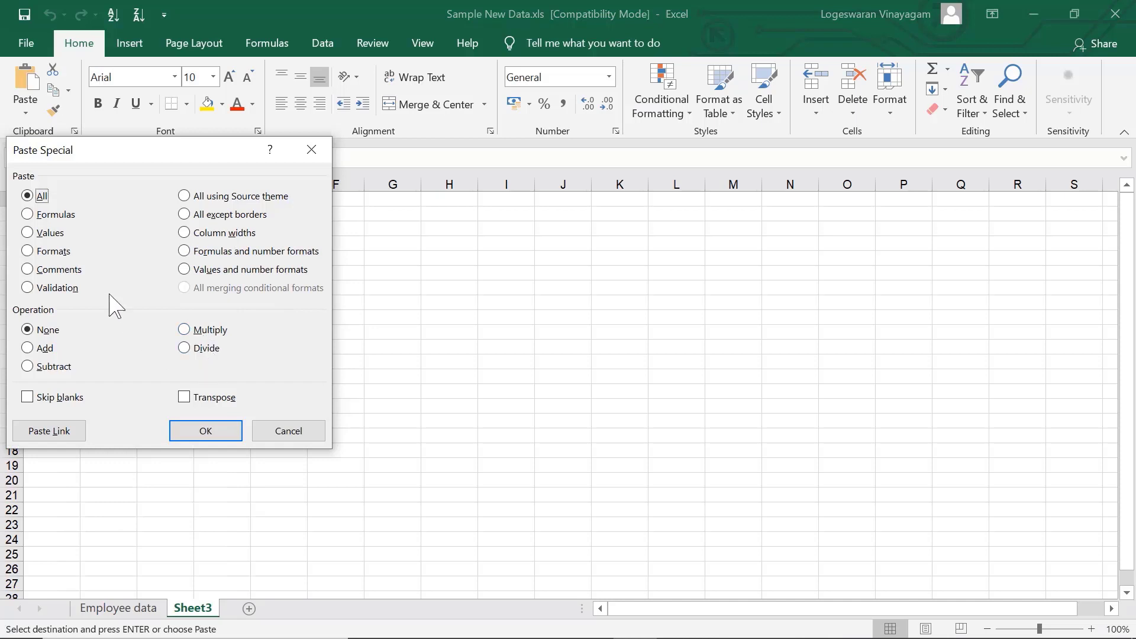
{"action": "left_click", "coordinate": [48, 232]}
{"action": "left_click", "coordinate": [204, 431]}
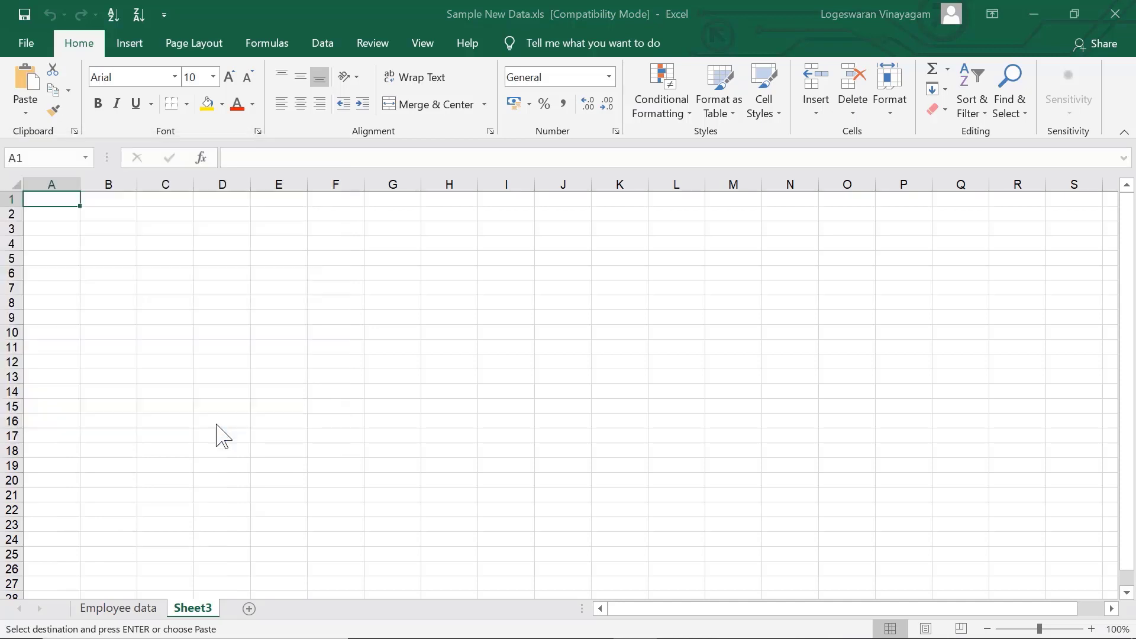
{"action": "double_click", "coordinate": [81, 184]}
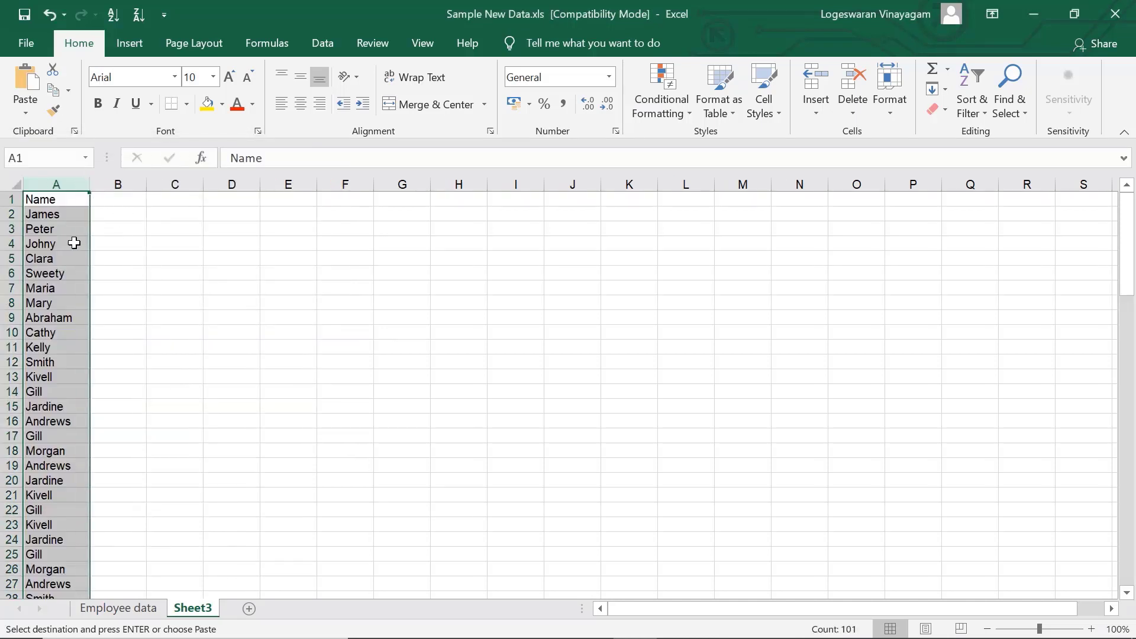
- Compare the pasted names on Sheet3 with the Name column of the Employee data sheet
{"action": "left_click", "coordinate": [189, 216]}
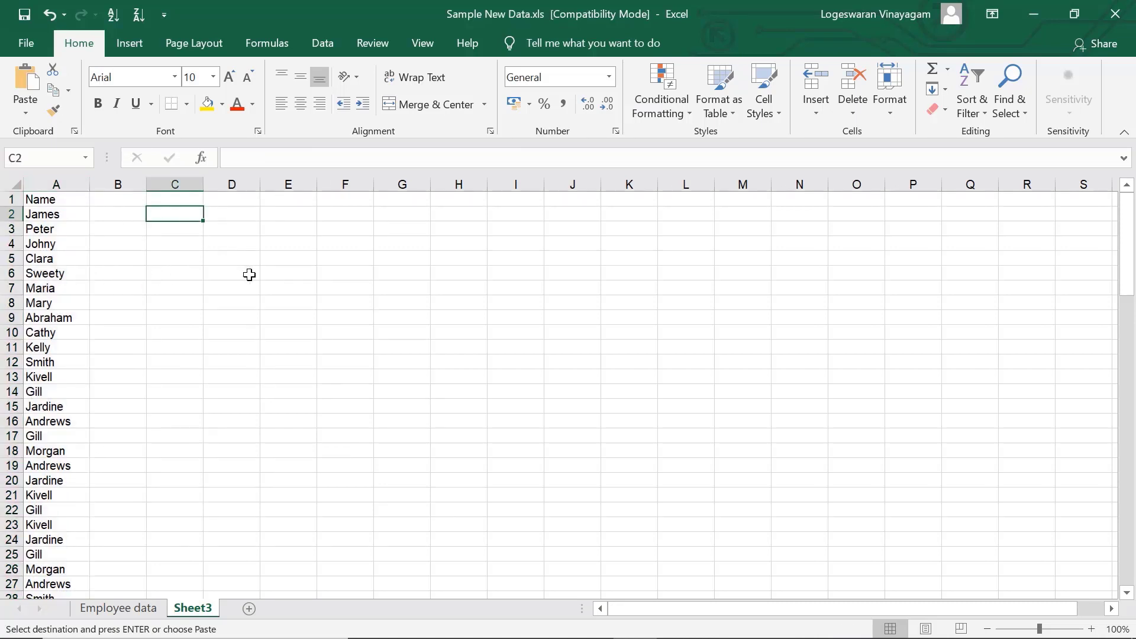
{"action": "left_click", "coordinate": [56, 214]}
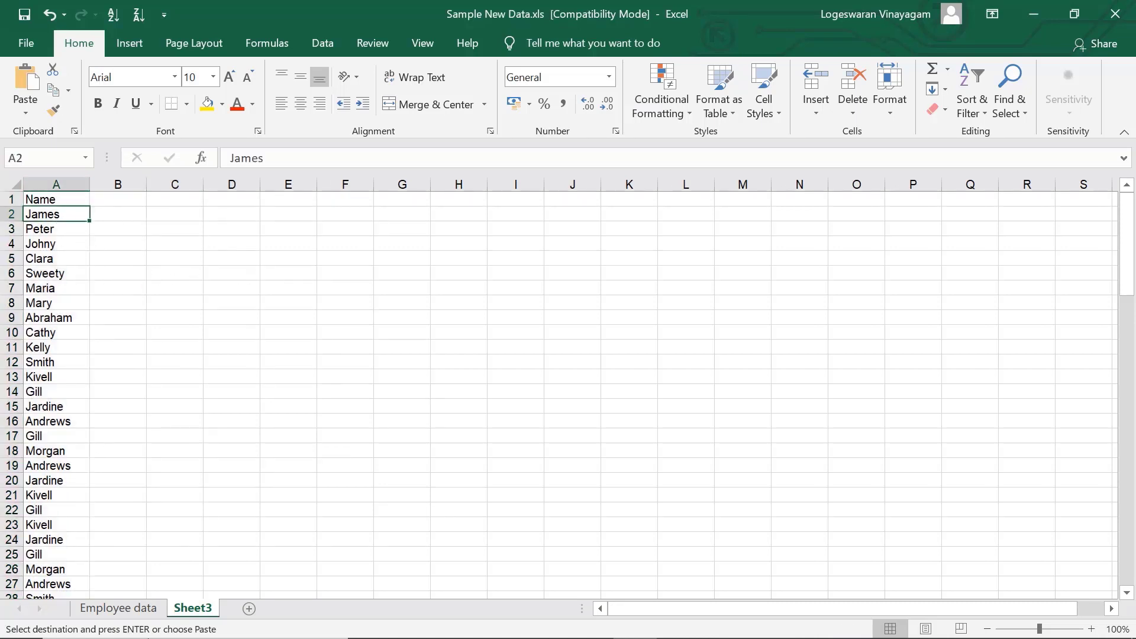
{"action": "left_click", "coordinate": [119, 608]}
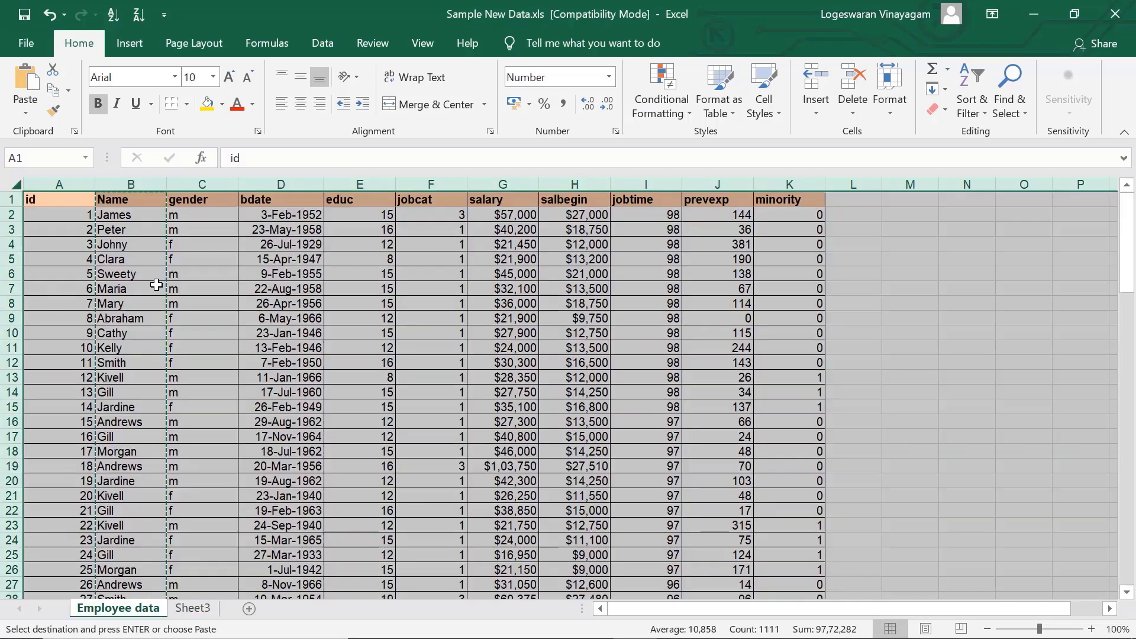
{"action": "left_click", "coordinate": [144, 274]}
{"action": "left_click", "coordinate": [57, 215]}
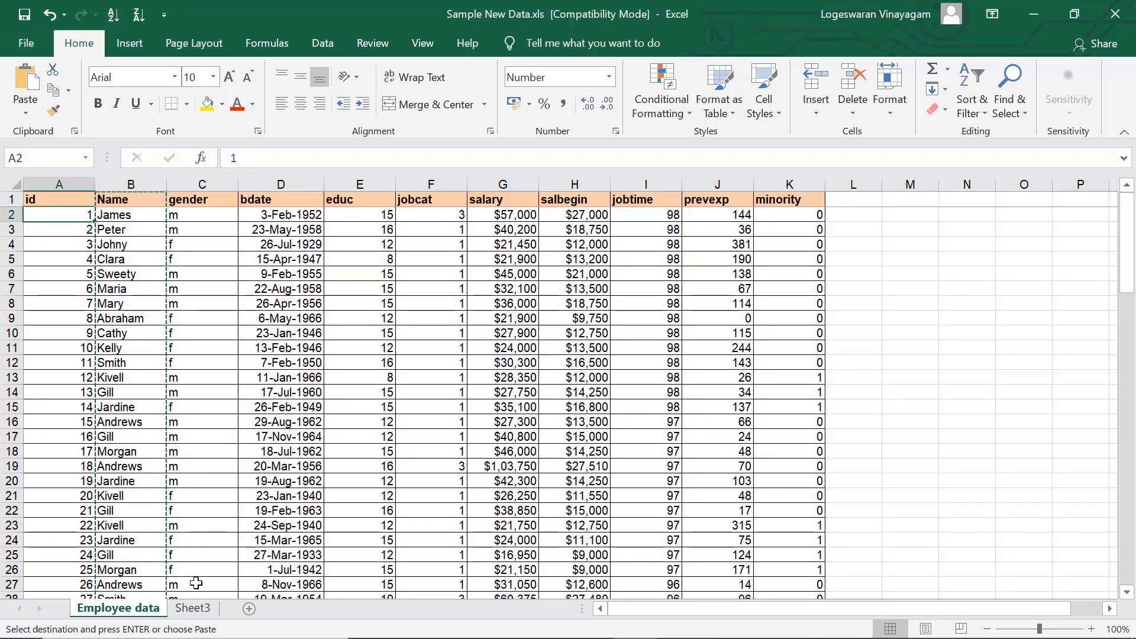
{"action": "left_click", "coordinate": [126, 176]}
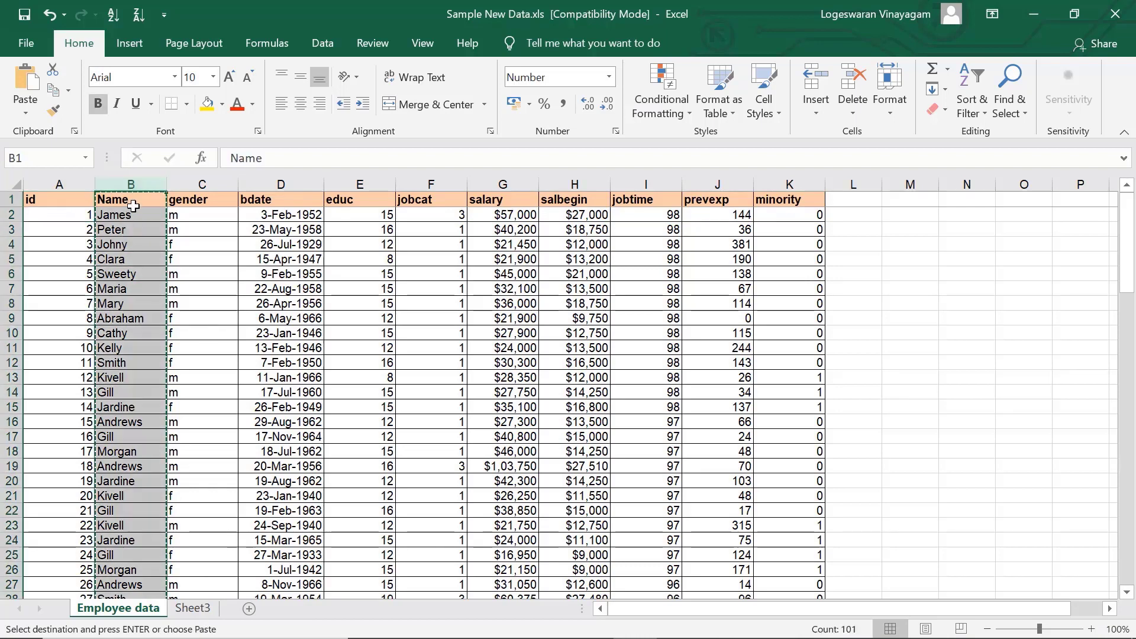
{"action": "left_click", "coordinate": [202, 610]}
- Begin a VLOOKUP formula in cell D2 of Sheet3 with A2 as the lookup value
{"action": "left_click", "coordinate": [220, 215]}
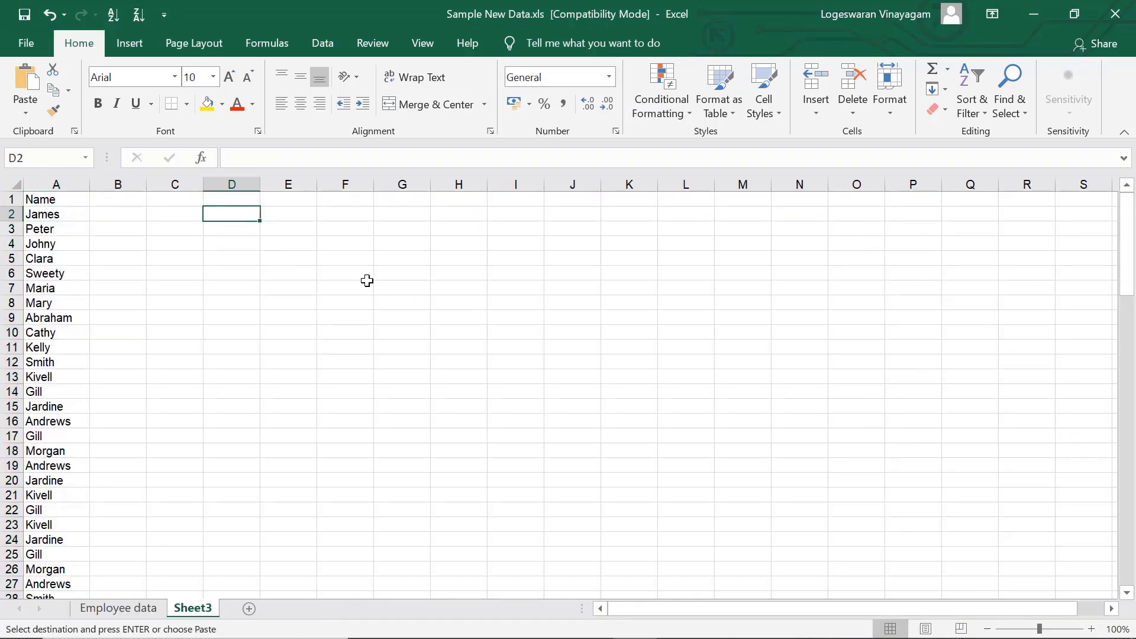
{"action": "type", "text": "="}
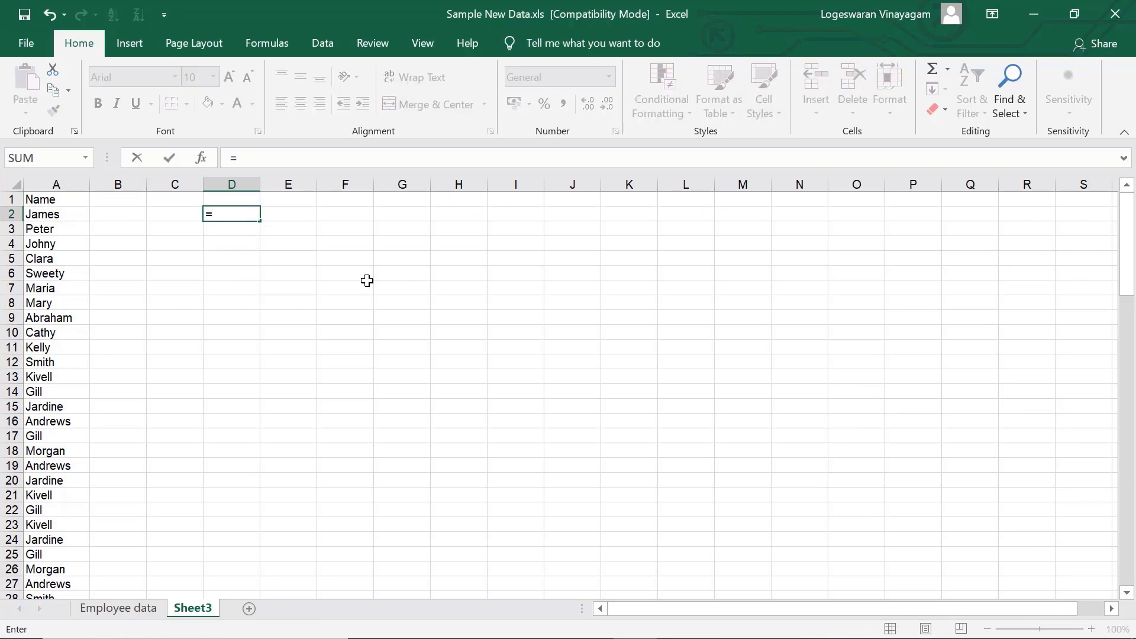
{"action": "type", "text": "vl"}
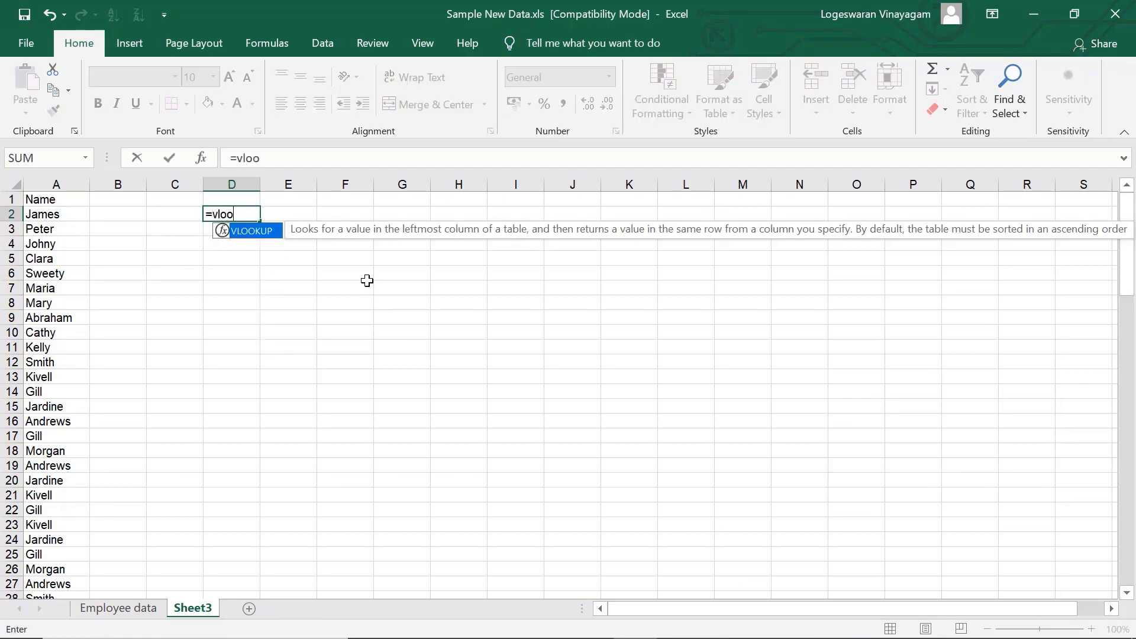
{"action": "type", "text": "oo"}
{"action": "key", "text": "Tab"}
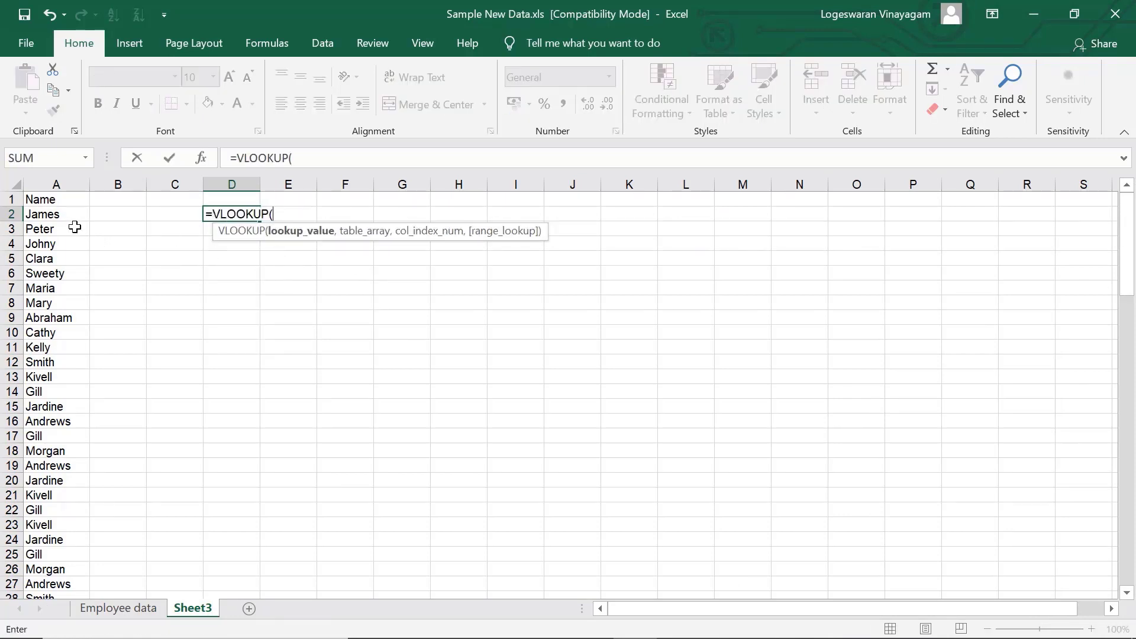
{"action": "left_click", "coordinate": [60, 214]}
{"action": "type", "text": ","}
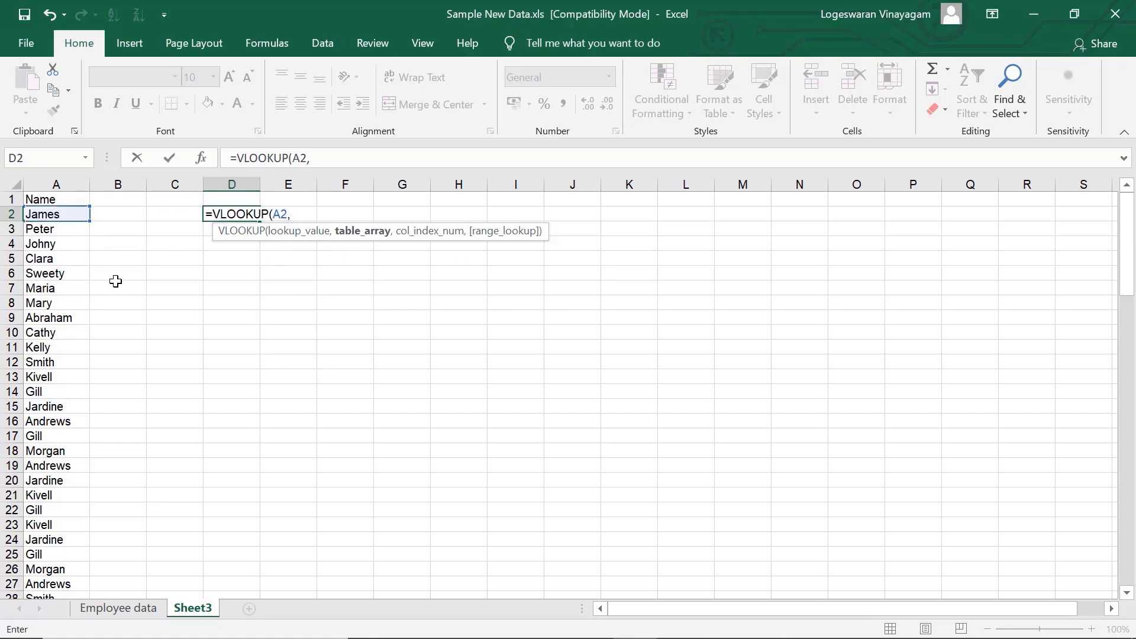
- Complete the VLOOKUP with column B:B of Employee data as table array, column index 1 and range lookup 0
{"action": "left_click", "coordinate": [116, 609]}
{"action": "left_click", "coordinate": [131, 184]}
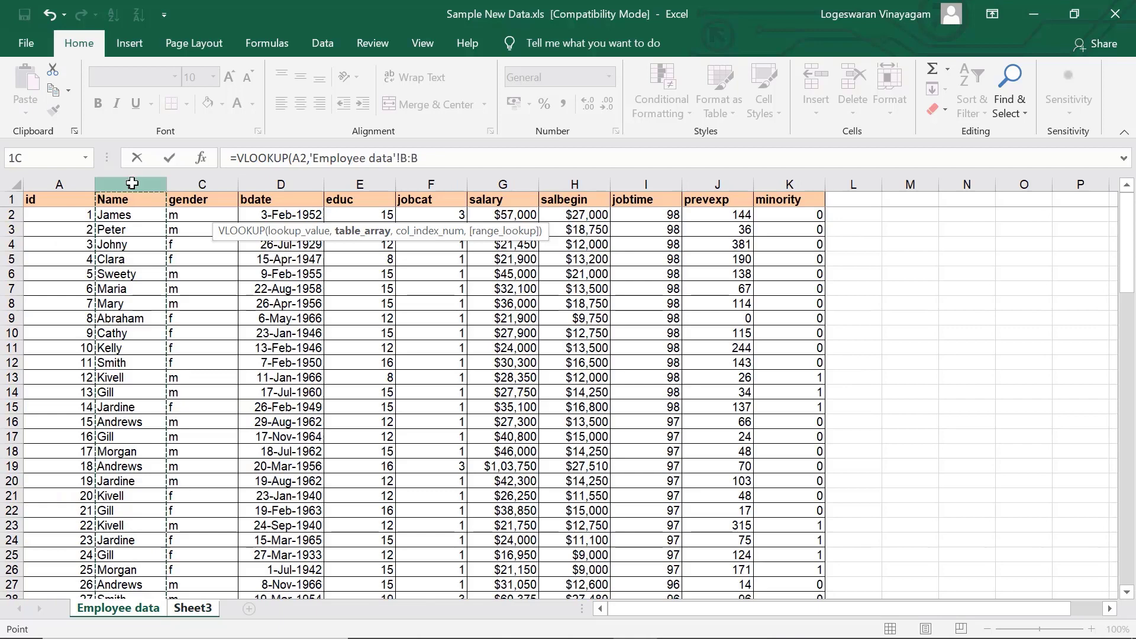
{"action": "type", "text": ","}
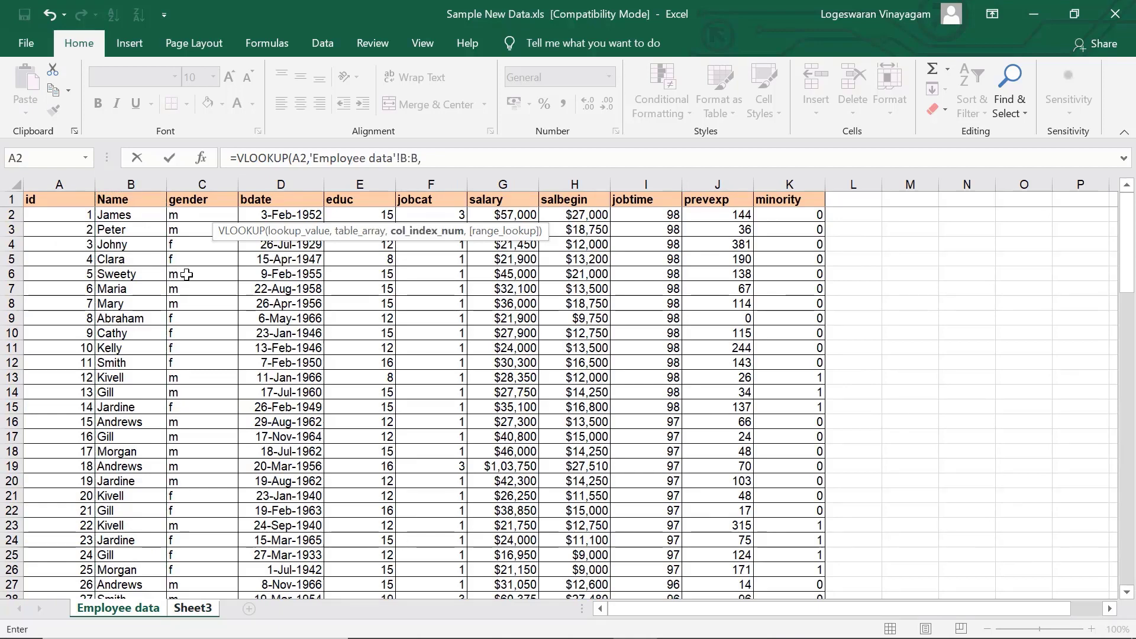
{"action": "type", "text": "1,0"}
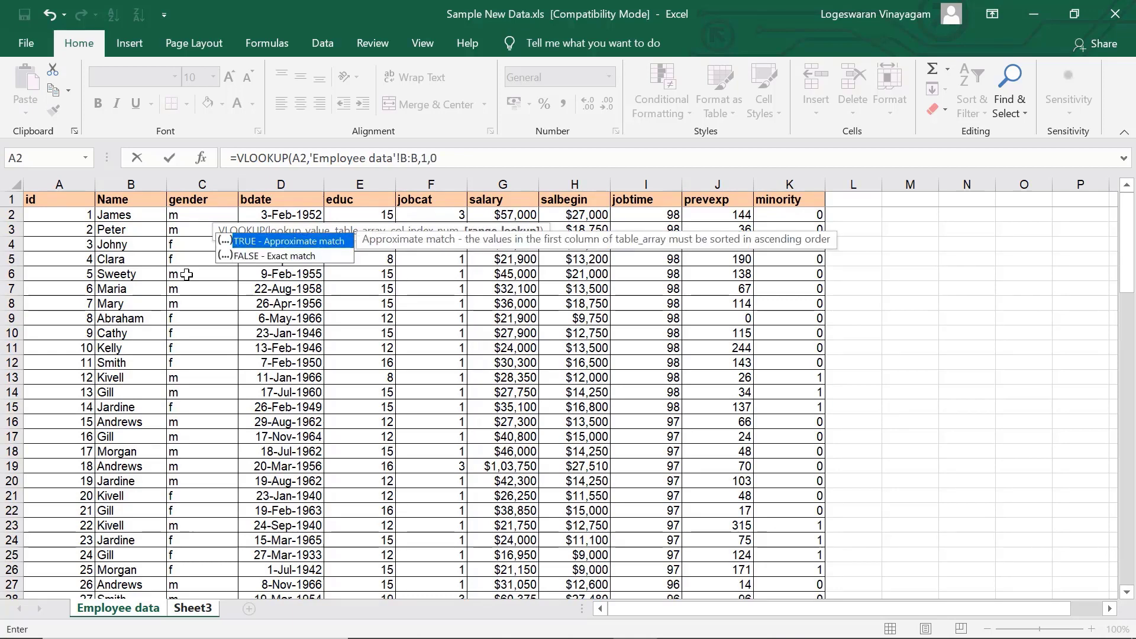
{"action": "key", "text": "Down"}
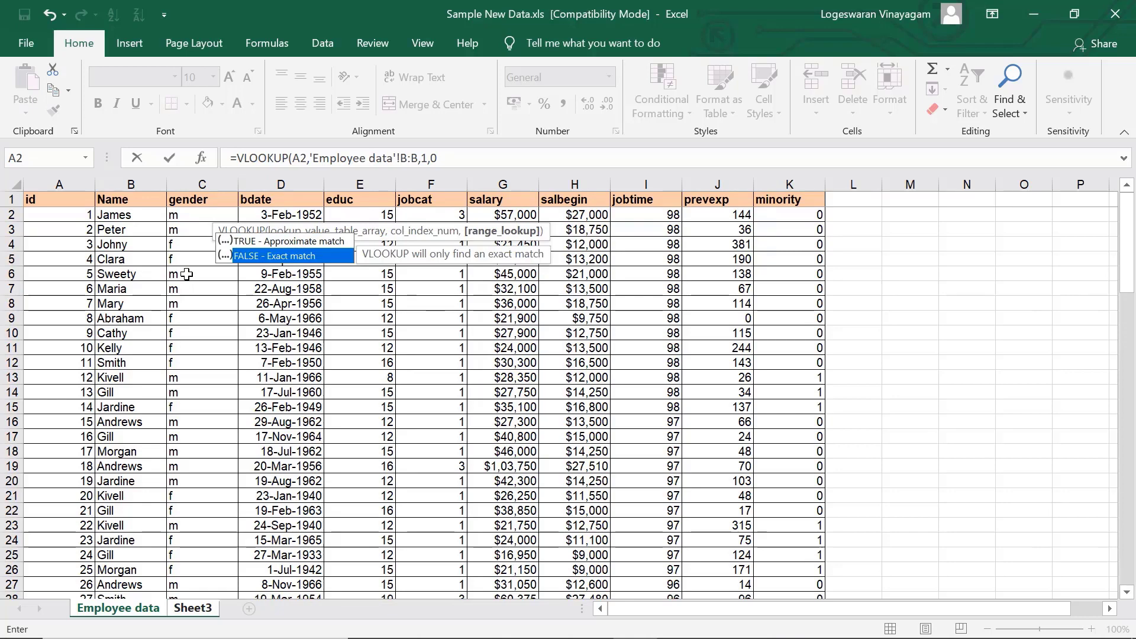
{"action": "type", "text": ")"}
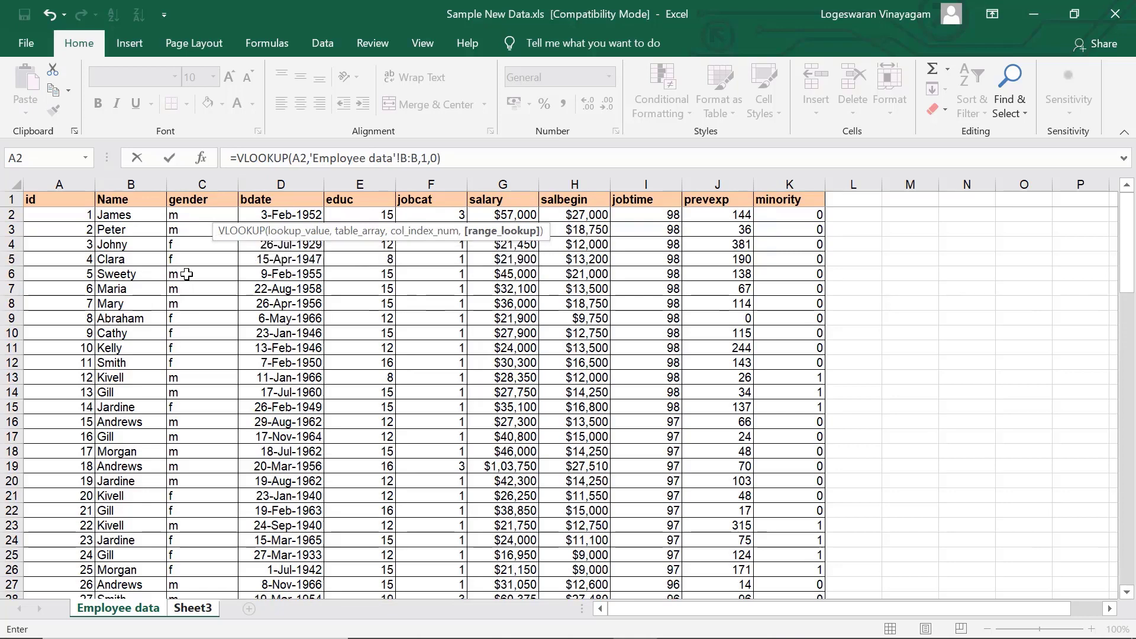
{"action": "key", "text": "Return"}
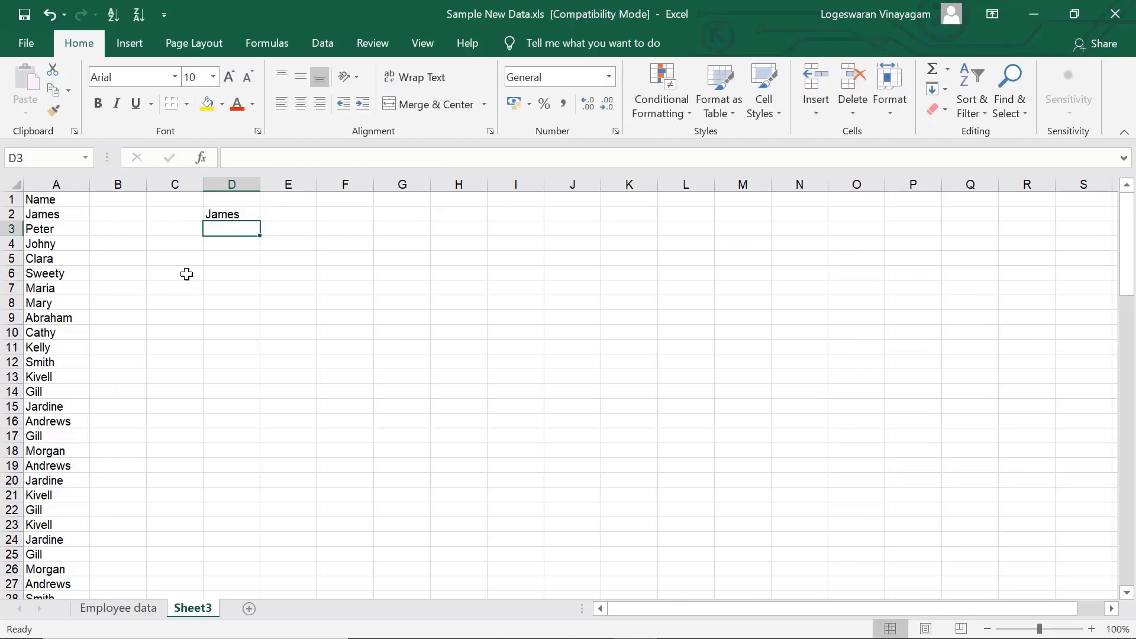
- Fill the VLOOKUP formula from D2 down to D101
{"action": "left_click", "coordinate": [244, 214]}
{"action": "left_click_drag", "start_coordinate": [258, 223], "coordinate": [228, 607]}
{"action": "left_click_drag", "start_coordinate": [230, 636], "coordinate": [245, 562]}
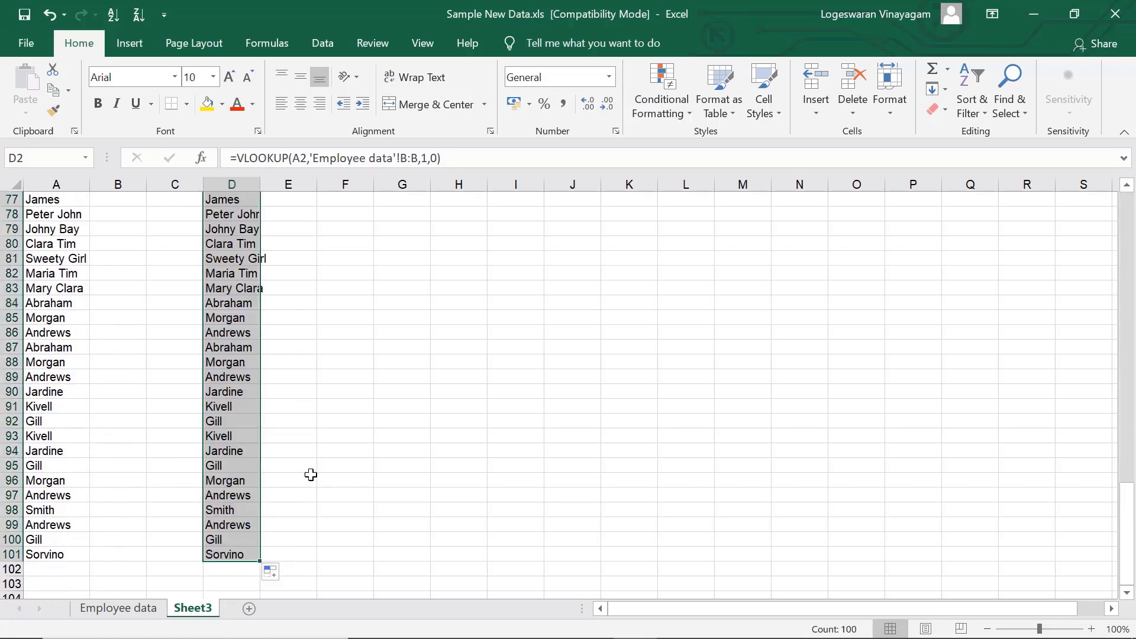
- Replace the name in cell A5 with a full name that is missing from the Employee data sheet
{"action": "left_click", "coordinate": [70, 244]}
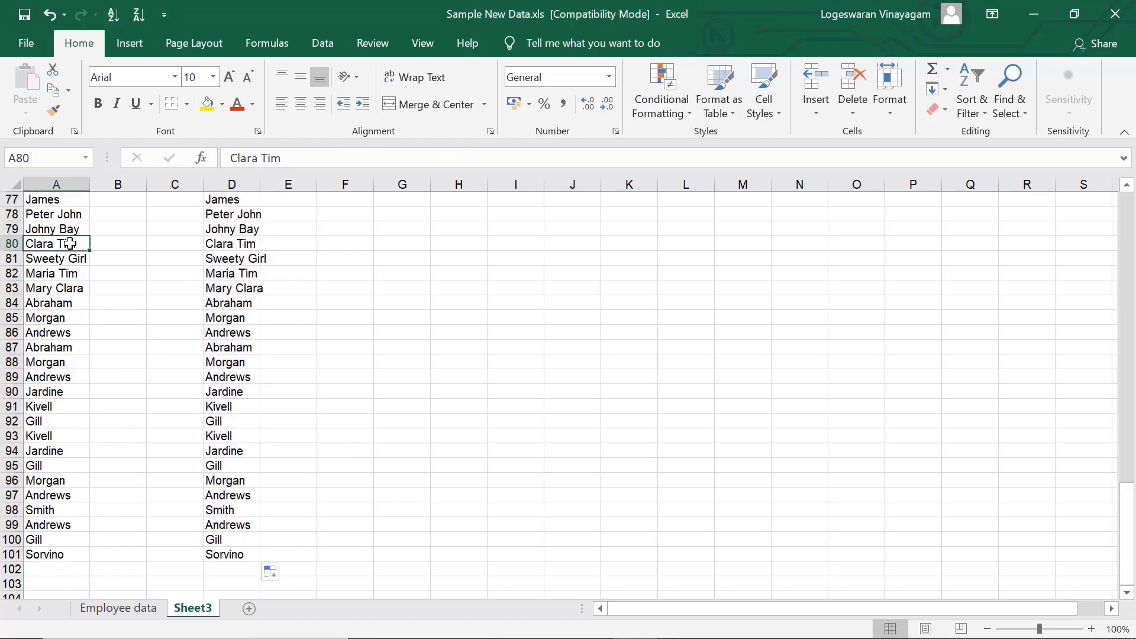
{"action": "scroll", "coordinate": [261, 398], "scroll_direction": "up", "scroll_amount": 20}
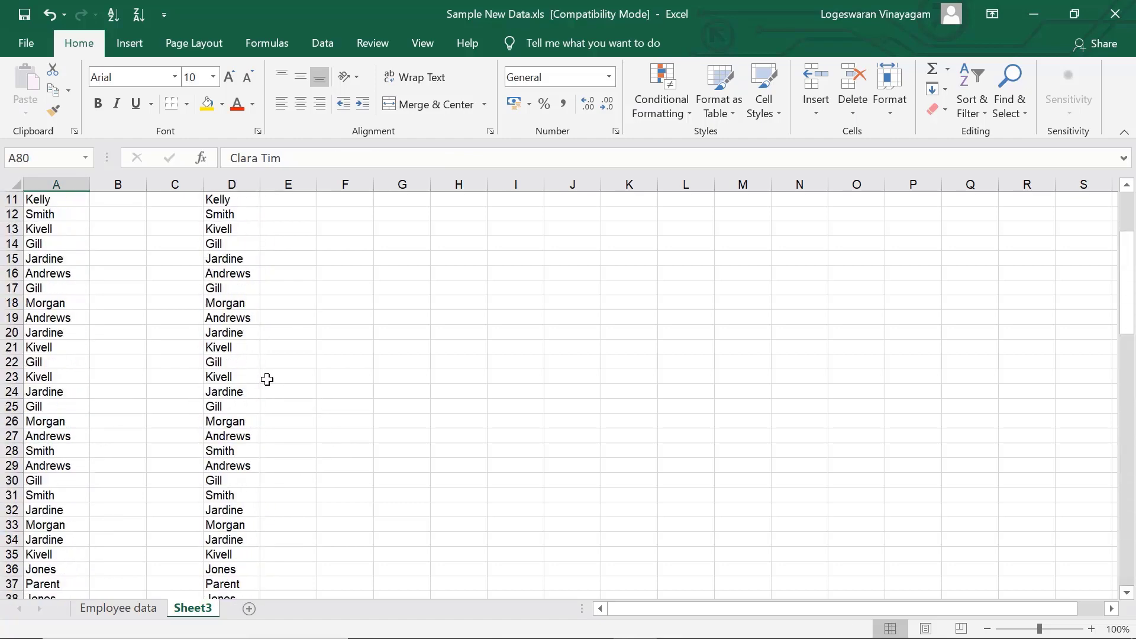
{"action": "left_click", "coordinate": [62, 261]}
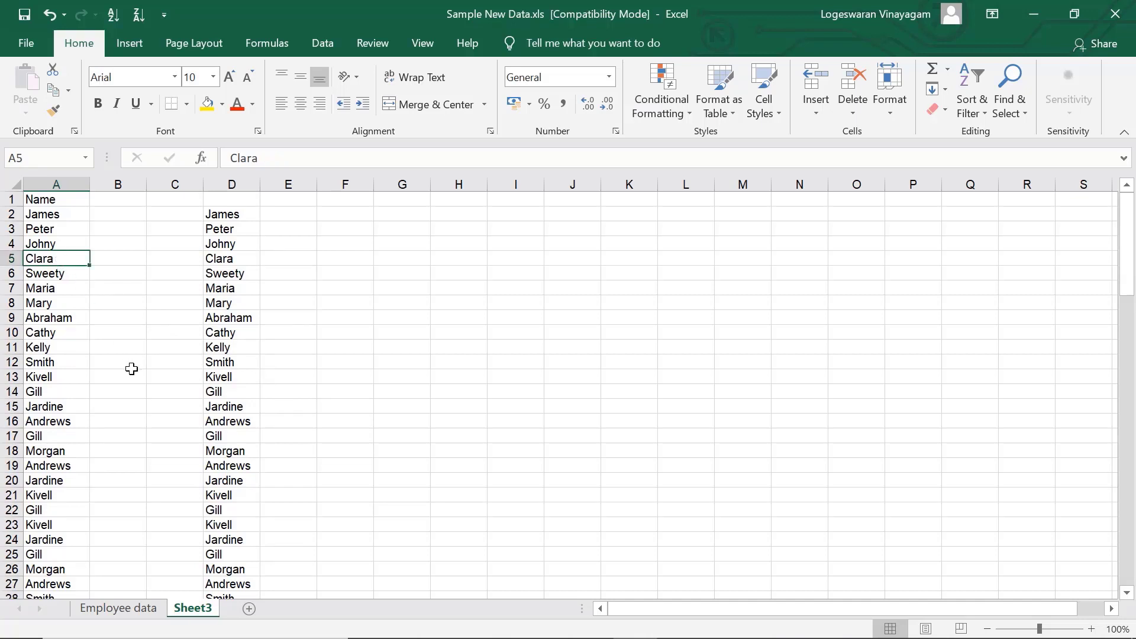
{"action": "type", "text": "Tim"}
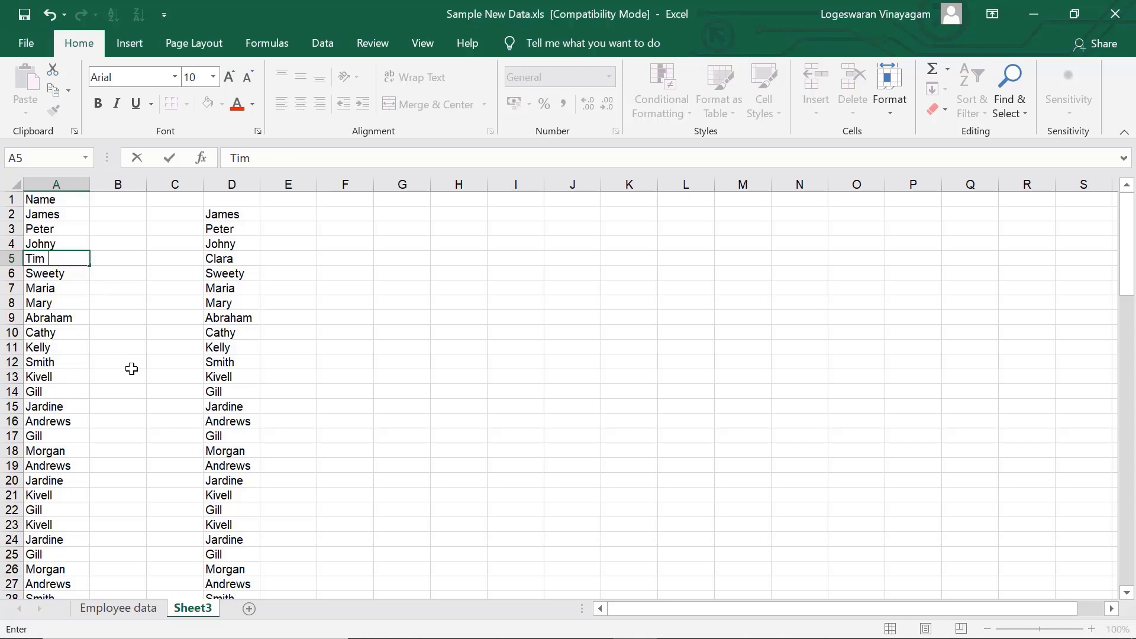
{"action": "type", "text": " Moody"}
{"action": "key", "text": "Return"}
{"action": "key", "text": "Up"}
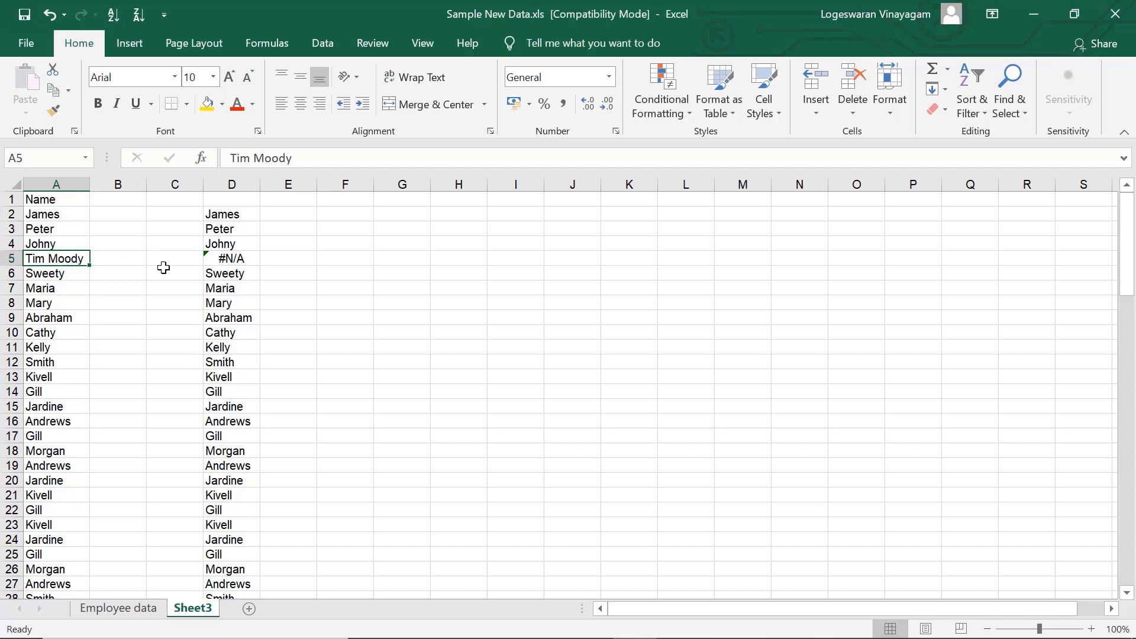
- Check the lookup result and formula in D5 against the changed name in A5
{"action": "left_click", "coordinate": [224, 258]}
{"action": "left_click", "coordinate": [48, 257]}
{"action": "left_click", "coordinate": [244, 259]}
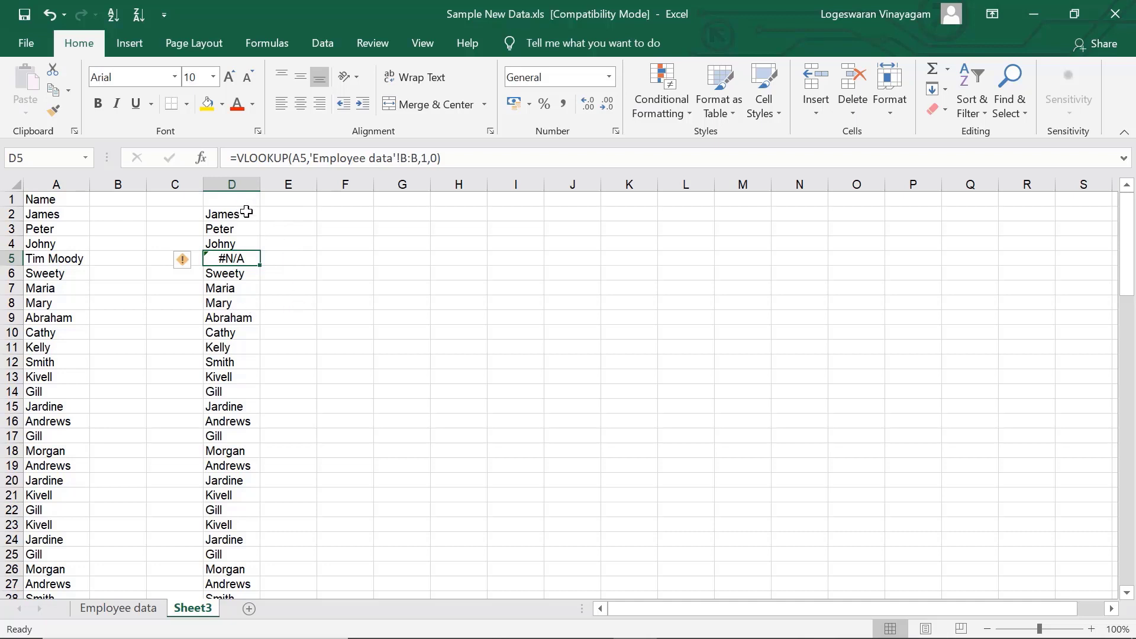
{"action": "left_click", "coordinate": [239, 184]}
{"action": "right_click", "coordinate": [239, 182]}
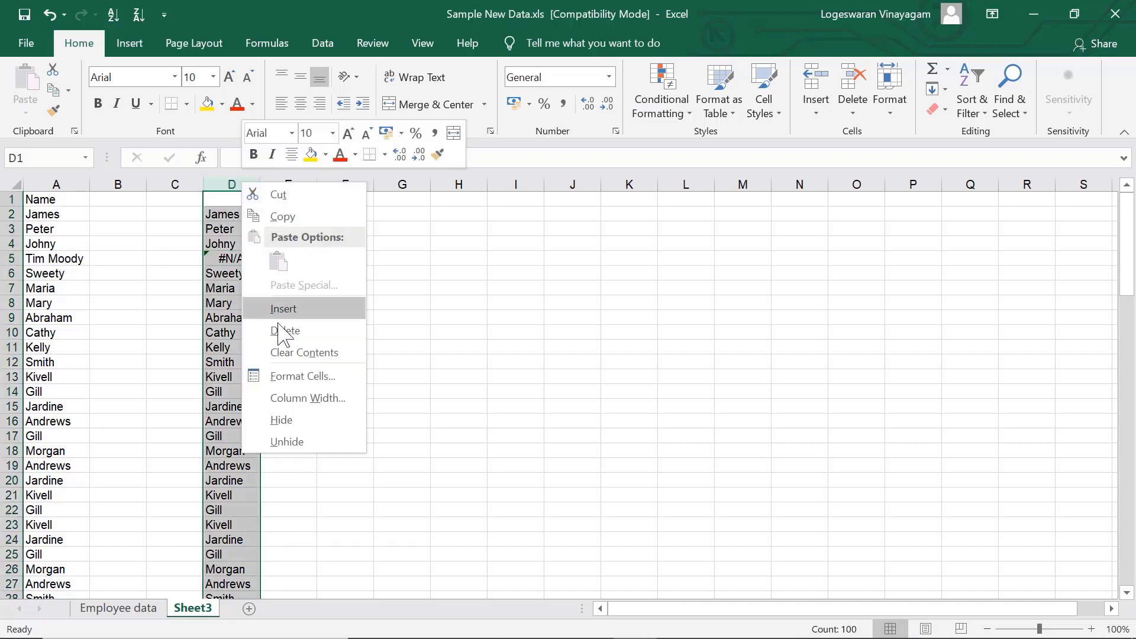
{"action": "key", "text": "Escape"}
- Start a VLOOKUP formula in cell G2 of Sheet3 with A2 as the lookup value
{"action": "left_click", "coordinate": [400, 220]}
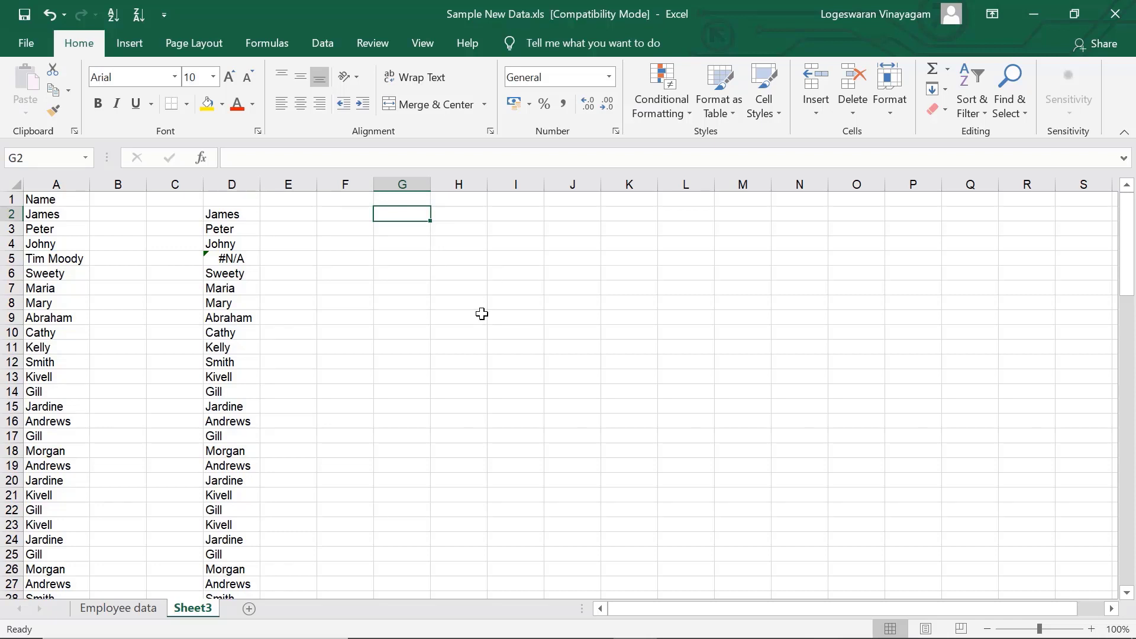
{"action": "type", "text": "=vl"}
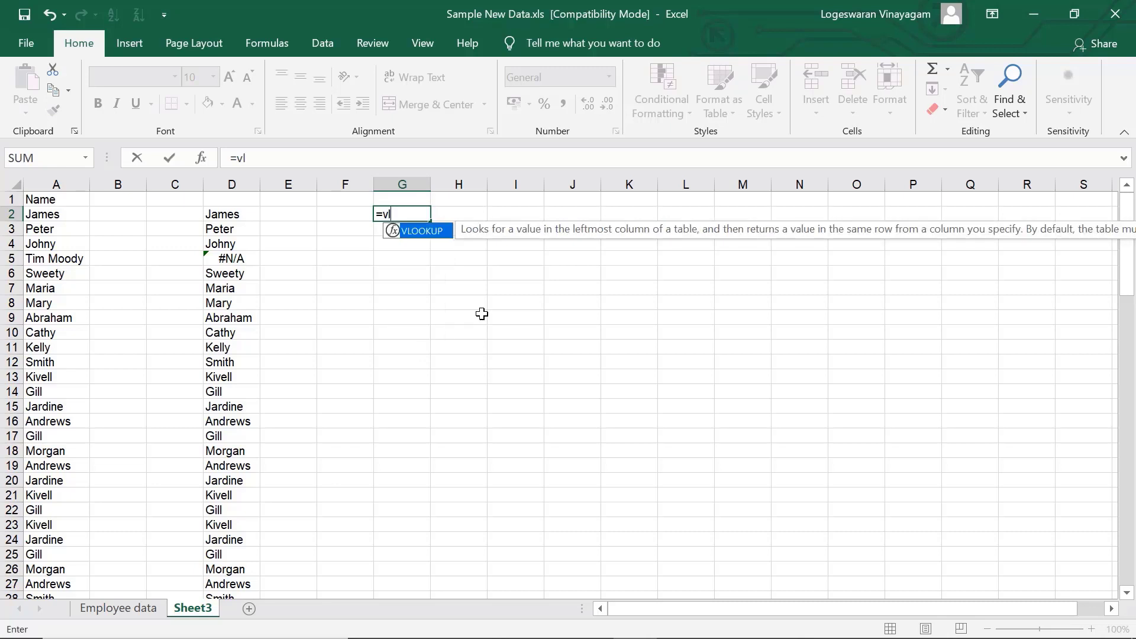
{"action": "type", "text": "o"}
{"action": "key", "text": "Tab"}
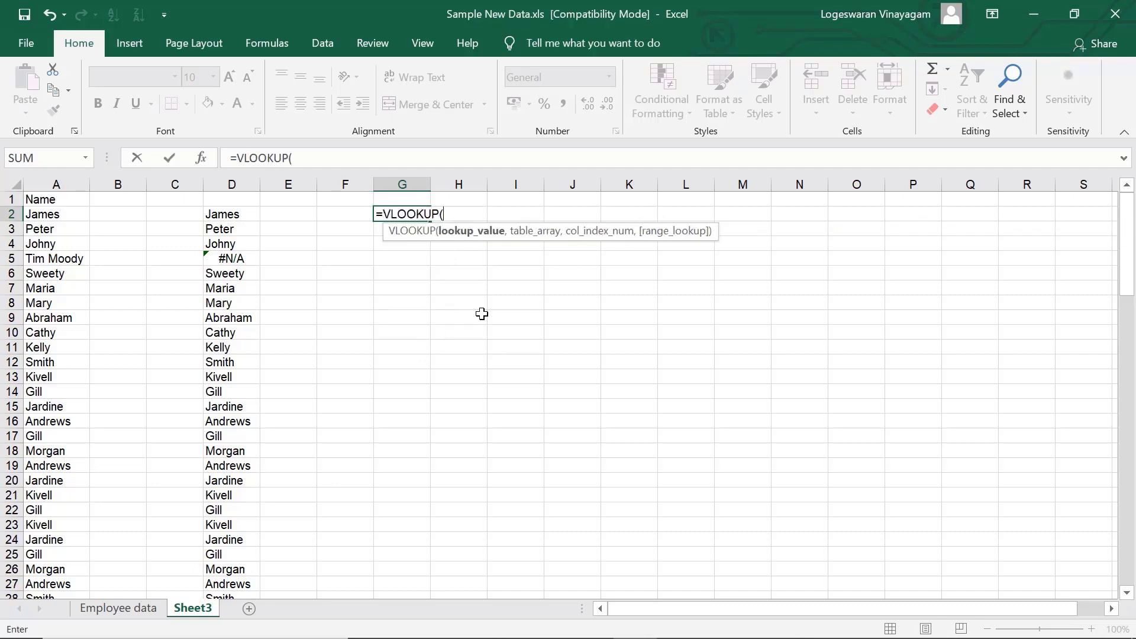
{"action": "left_click", "coordinate": [56, 212]}
{"action": "type", "text": ","}
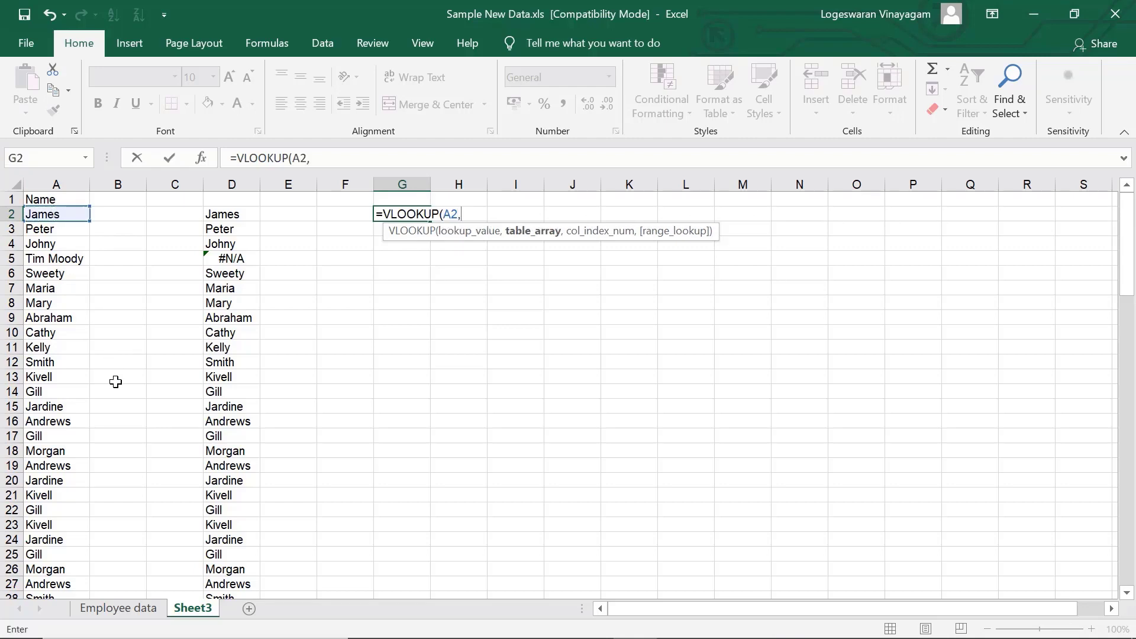
- Complete the G2 VLOOKUP with columns B:K of Employee data as table array, column index 1 and range lookup 0
{"action": "left_click", "coordinate": [132, 609]}
{"action": "left_click_drag", "start_coordinate": [131, 180], "coordinate": [774, 202]}
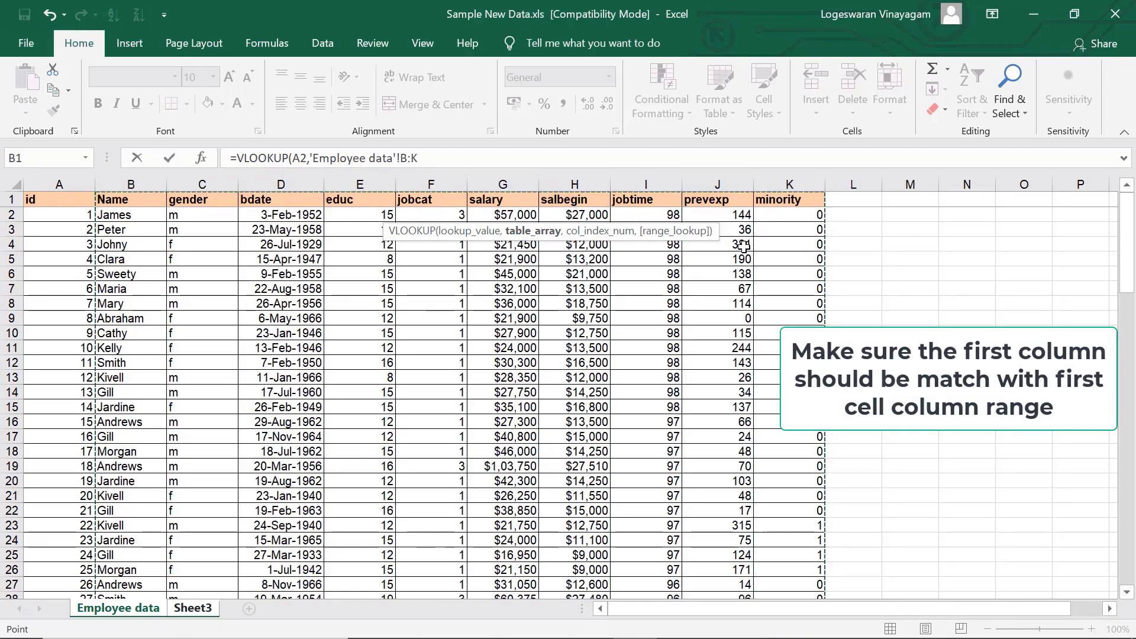
{"action": "type", "text": ","}
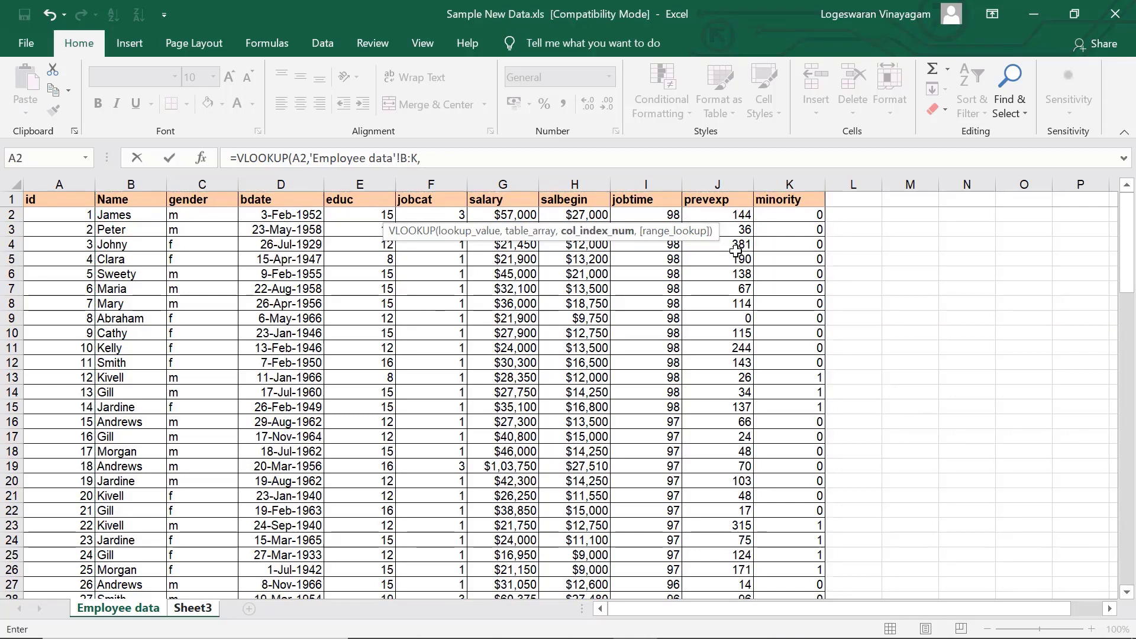
{"action": "type", "text": "1,"}
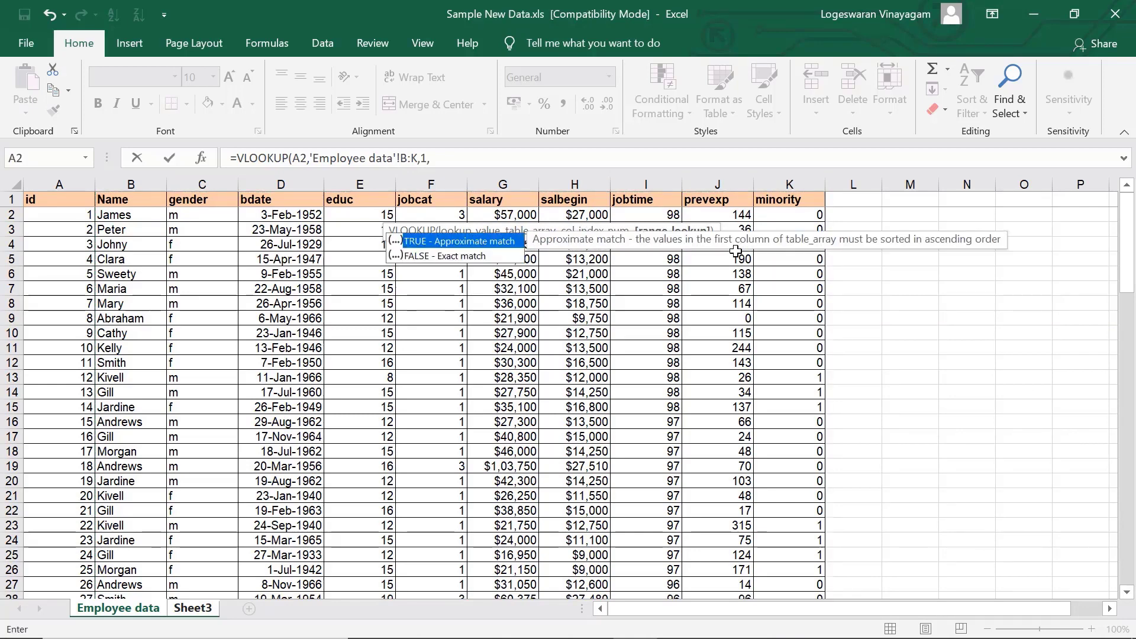
{"action": "type", "text": "0)"}
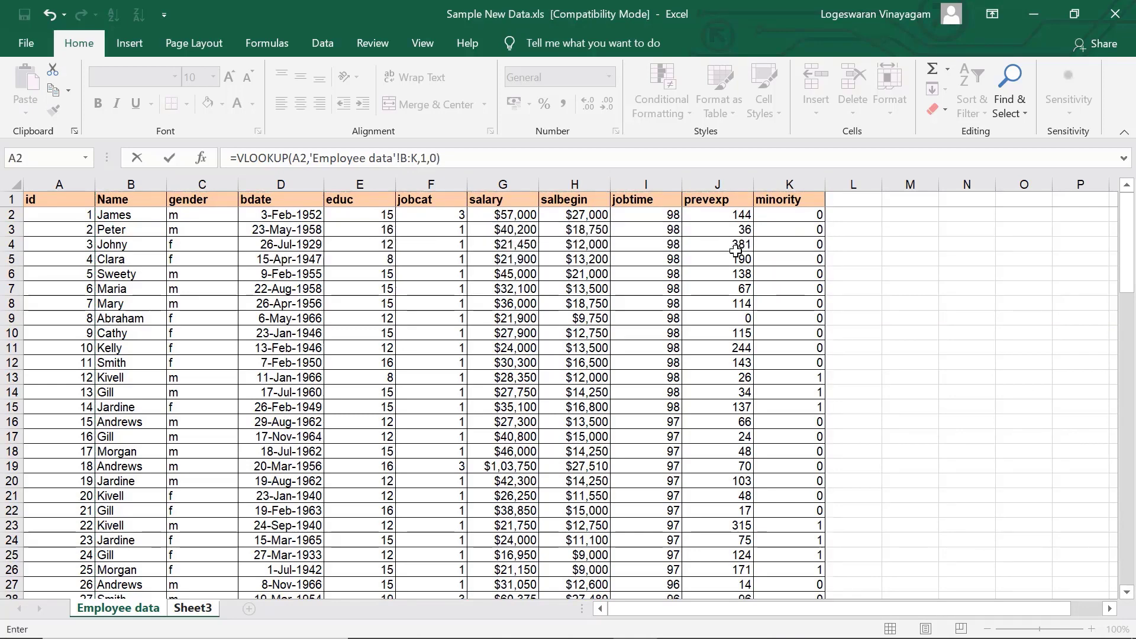
{"action": "key", "text": "Return"}
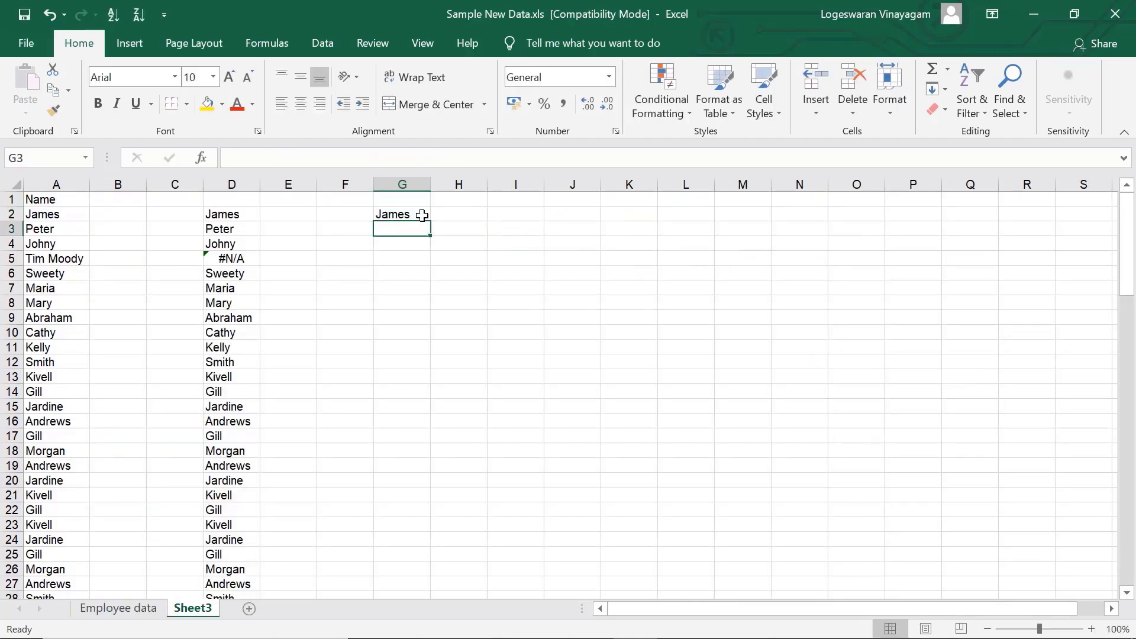
- Copy the VLOOKUP formula with relative references from G2 into H2
{"action": "left_click", "coordinate": [422, 215]}
{"action": "left_click", "coordinate": [145, 612]}
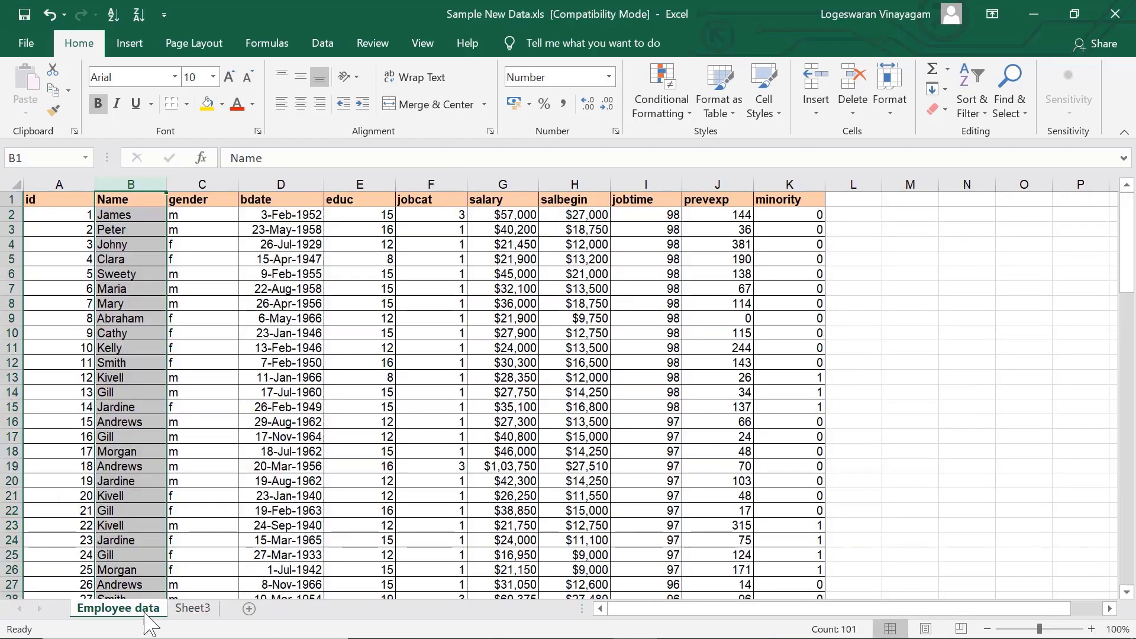
{"action": "left_click", "coordinate": [194, 610]}
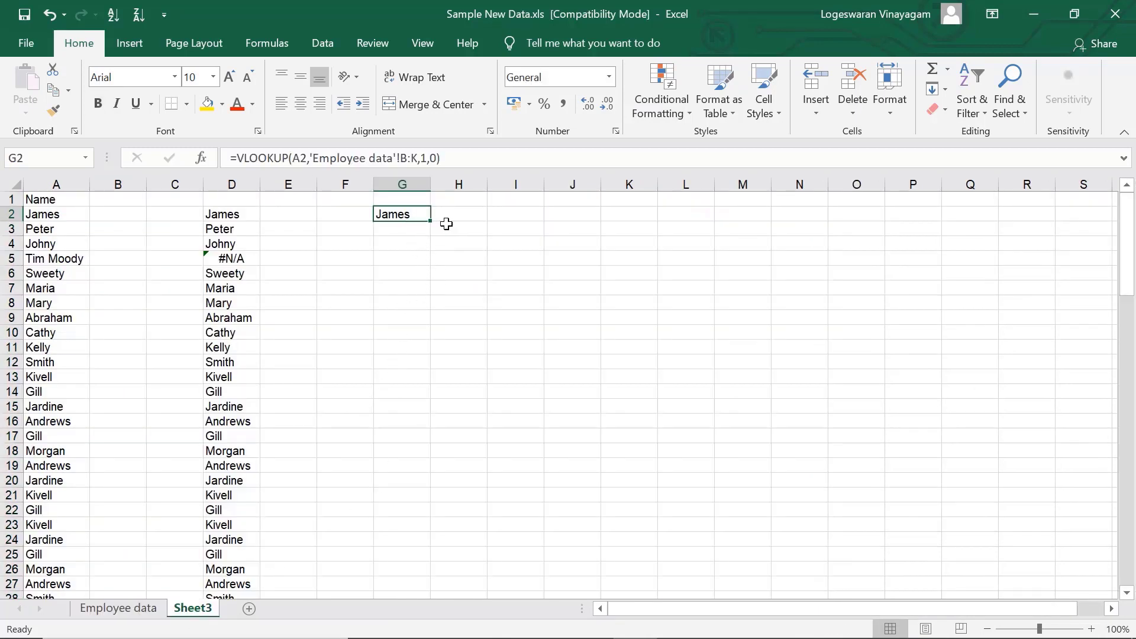
{"action": "key", "text": "ctrl+c"}
{"action": "key", "text": "Right"}
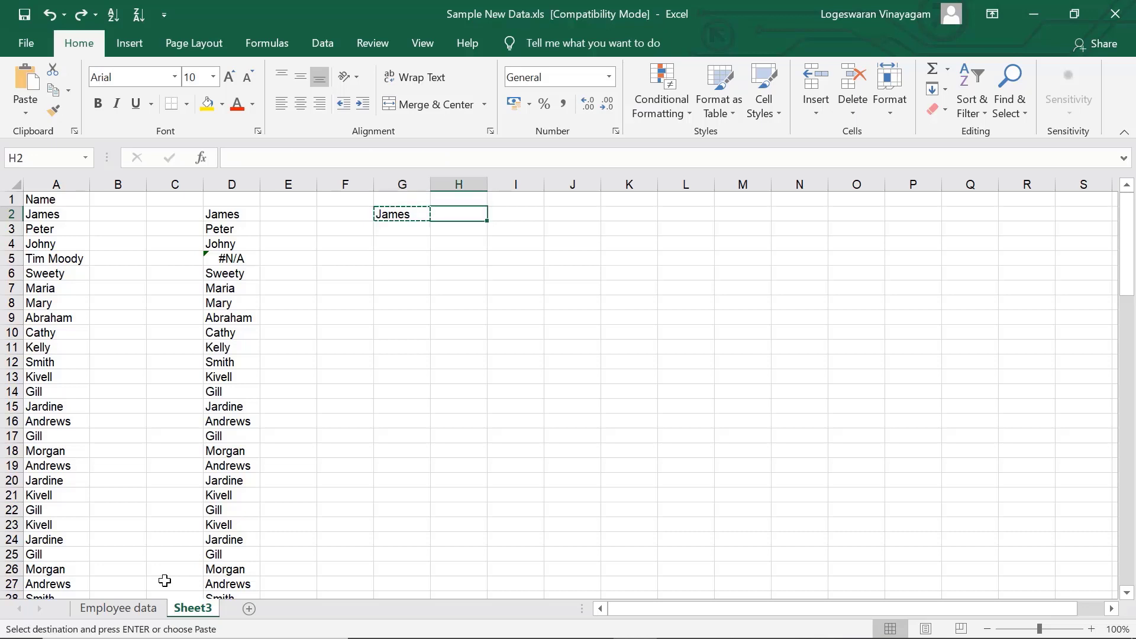
{"action": "key", "text": "ctrl+v"}
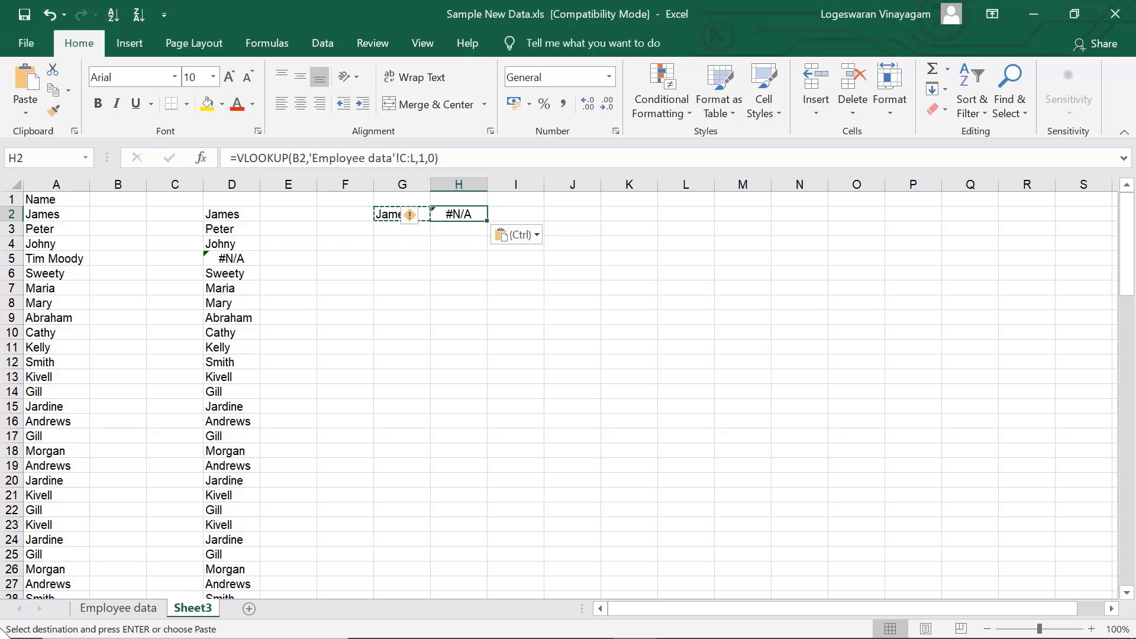
- Compare the formulas in G2 and H2, and lock the lookup value's column in G2 as $A2
{"action": "left_click", "coordinate": [384, 216]}
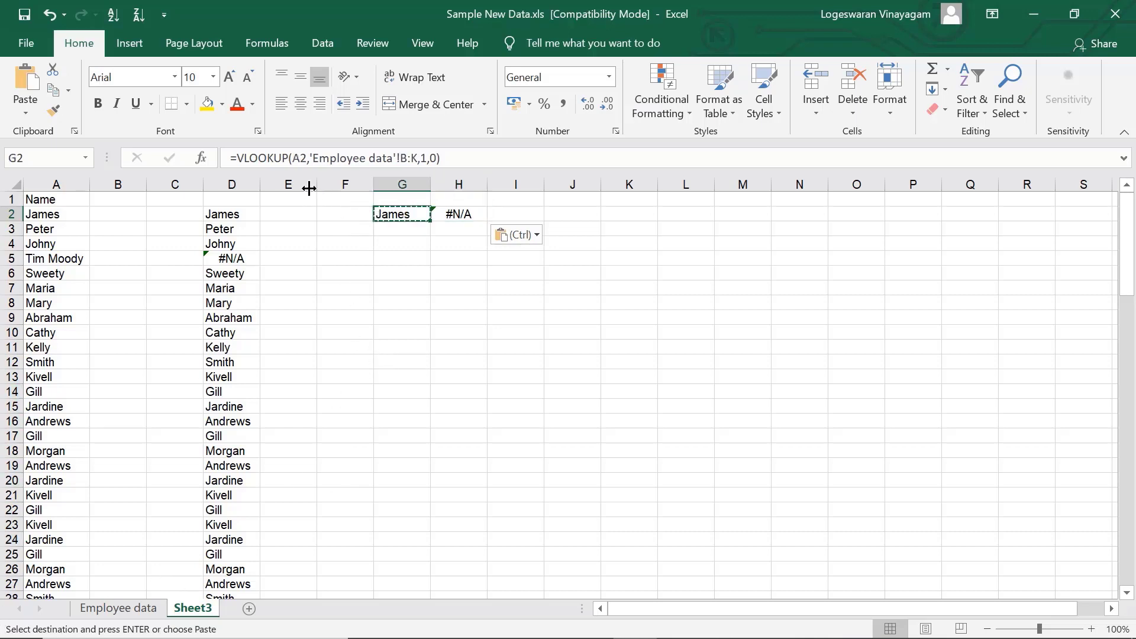
{"action": "left_click", "coordinate": [456, 214]}
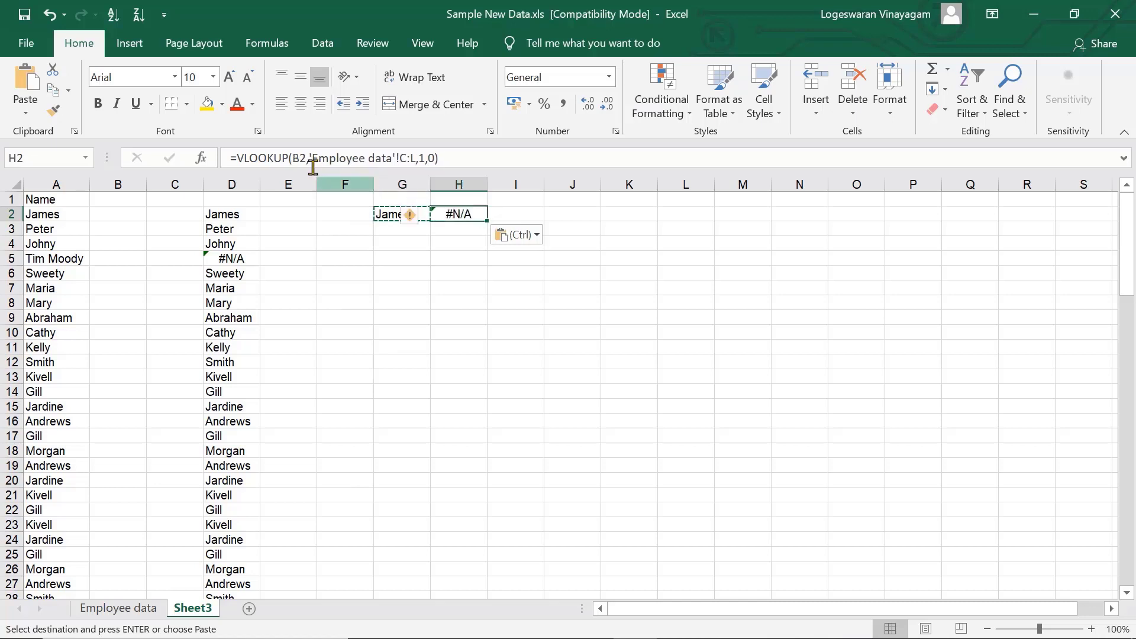
{"action": "left_click", "coordinate": [386, 214]}
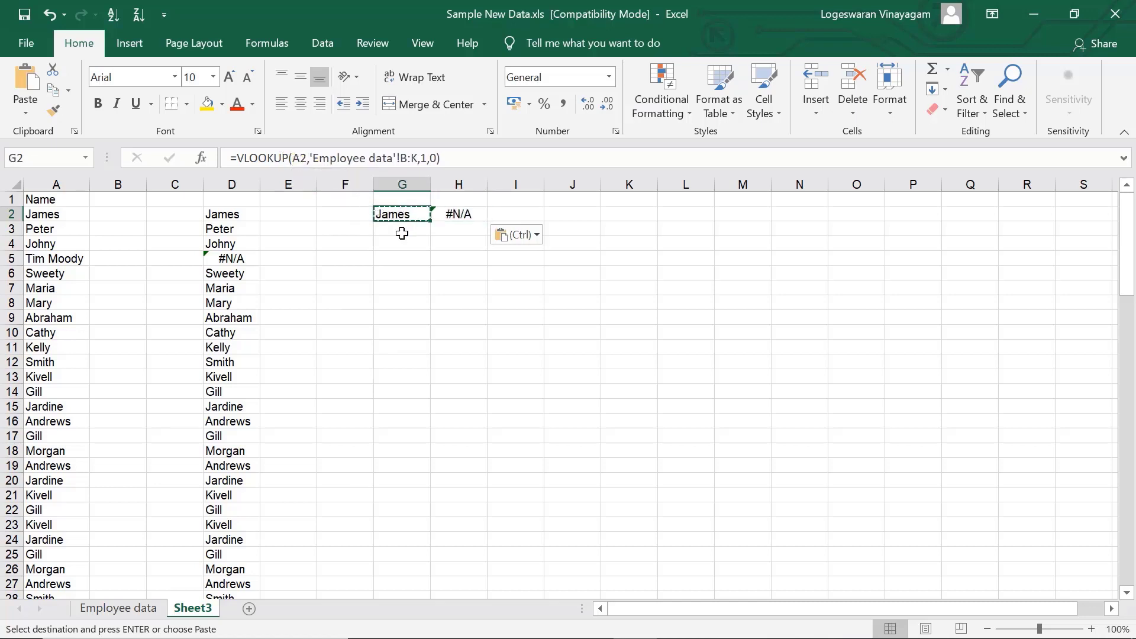
{"action": "left_click", "coordinate": [297, 158]}
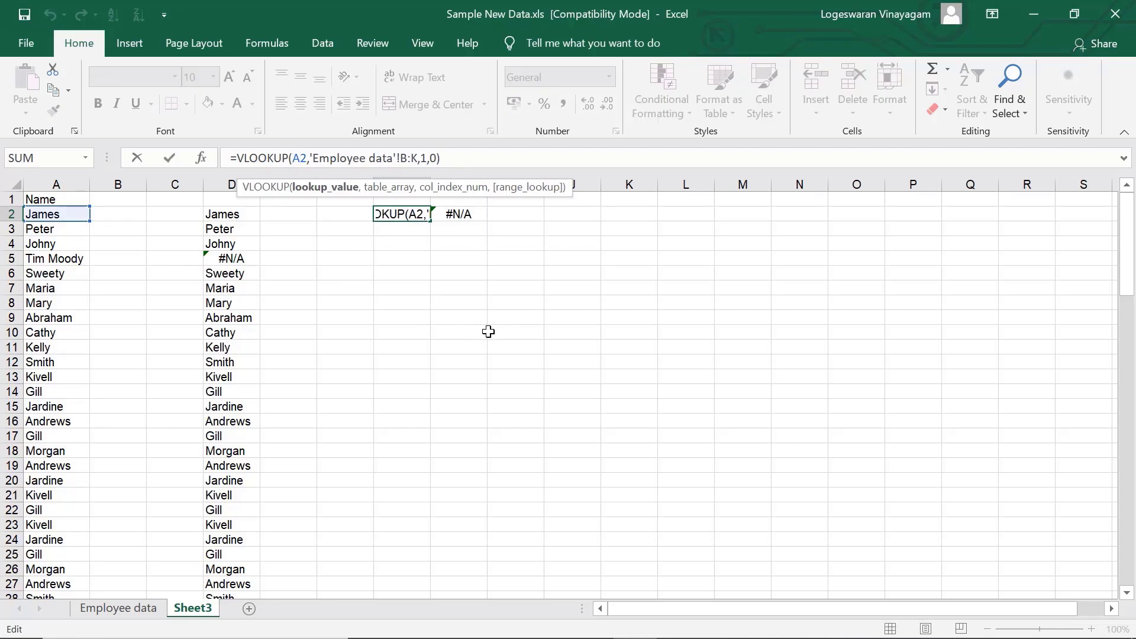
{"action": "type", "text": "$"}
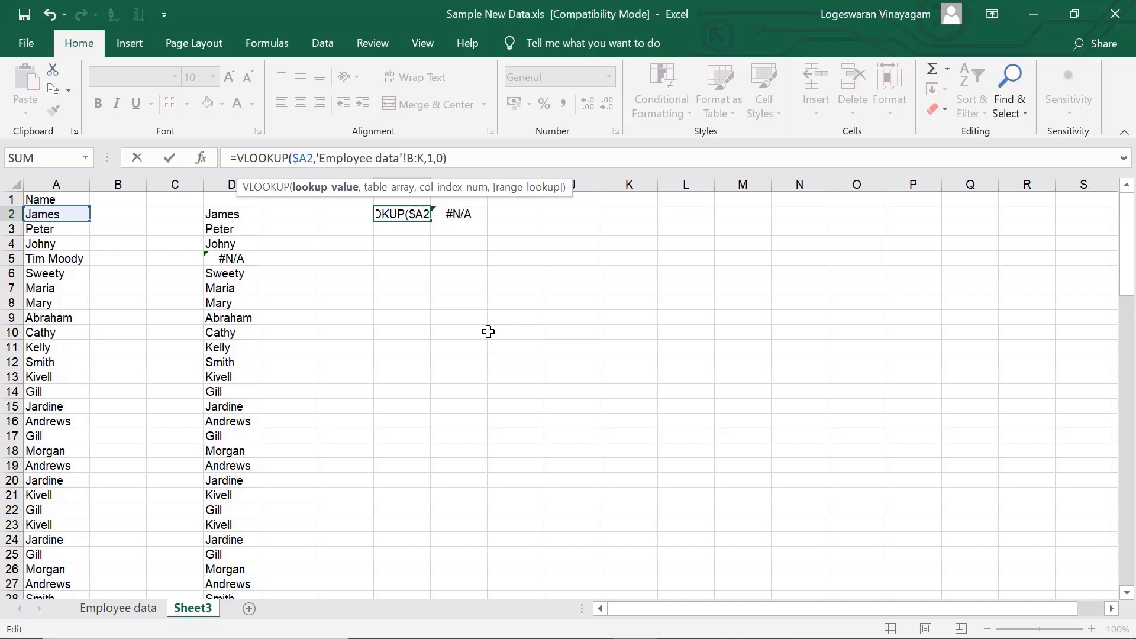
- Lock the table array columns in the G2 VLOOKUP as $B:$K and commit the formula
{"action": "key", "text": "Right"}
{"action": "key", "text": "Right"}
{"action": "key", "text": "Right"}
{"action": "key", "text": "Right"}
{"action": "key", "text": "Right"}
{"action": "key", "text": "Right"}
{"action": "key", "text": "Right"}
{"action": "key", "text": "Right"}
{"action": "key", "text": "Right"}
{"action": "key", "text": "Right"}
{"action": "key", "text": "Right"}
{"action": "key", "text": "Right"}
{"action": "key", "text": "Right"}
{"action": "key", "text": "Right"}
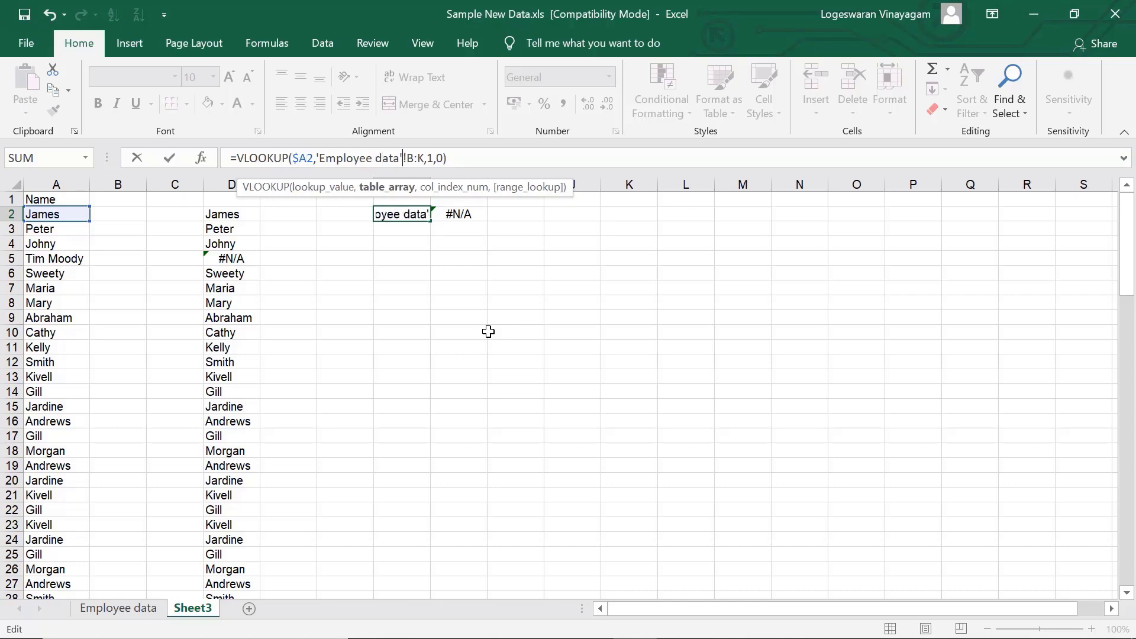
{"action": "key", "text": "Right"}
{"action": "type", "text": "$"}
{"action": "key", "text": "Right"}
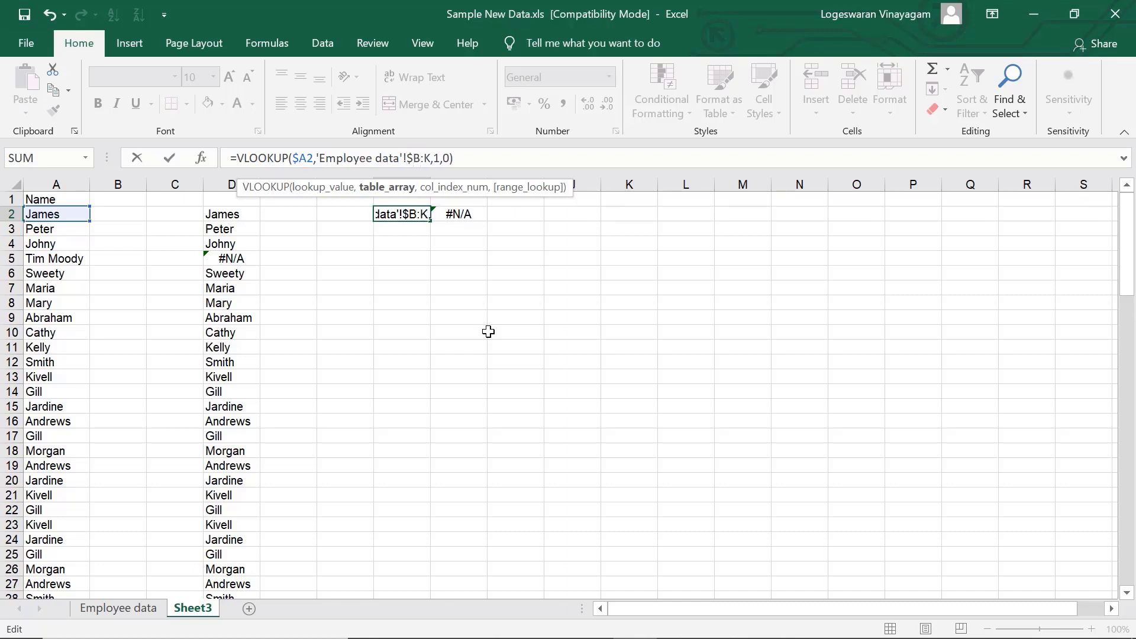
{"action": "type", "text": "$"}
{"action": "key", "text": "Return"}
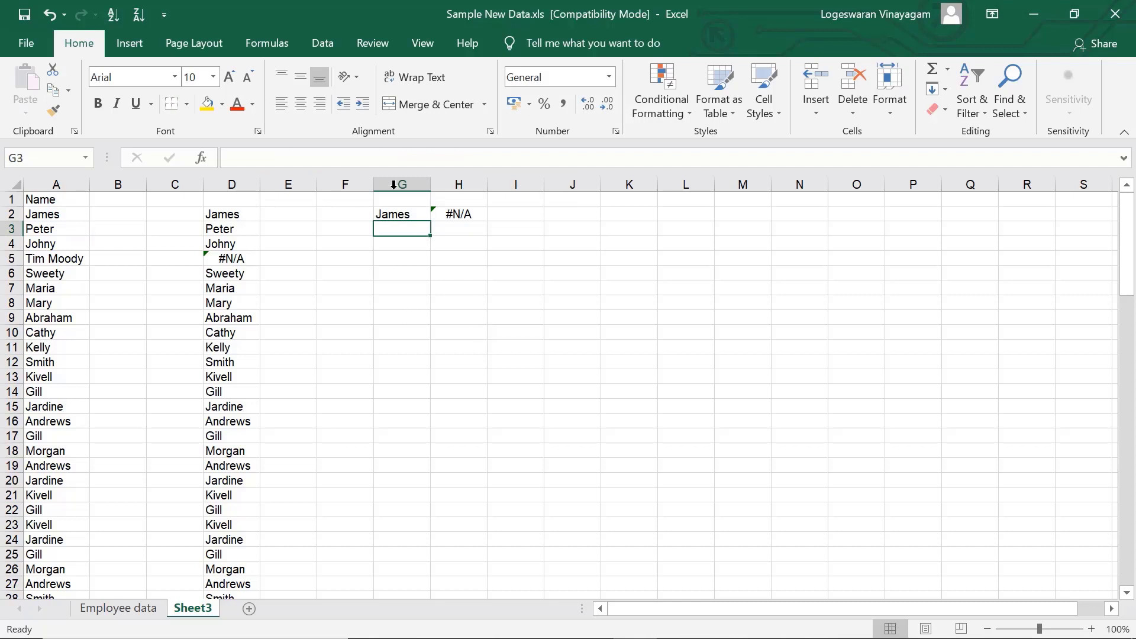
- Copy the VLOOKUP formula from G2 into G3 and inspect its lookup value reference
{"action": "left_click", "coordinate": [409, 211]}
{"action": "key", "text": "ctrl+c"}
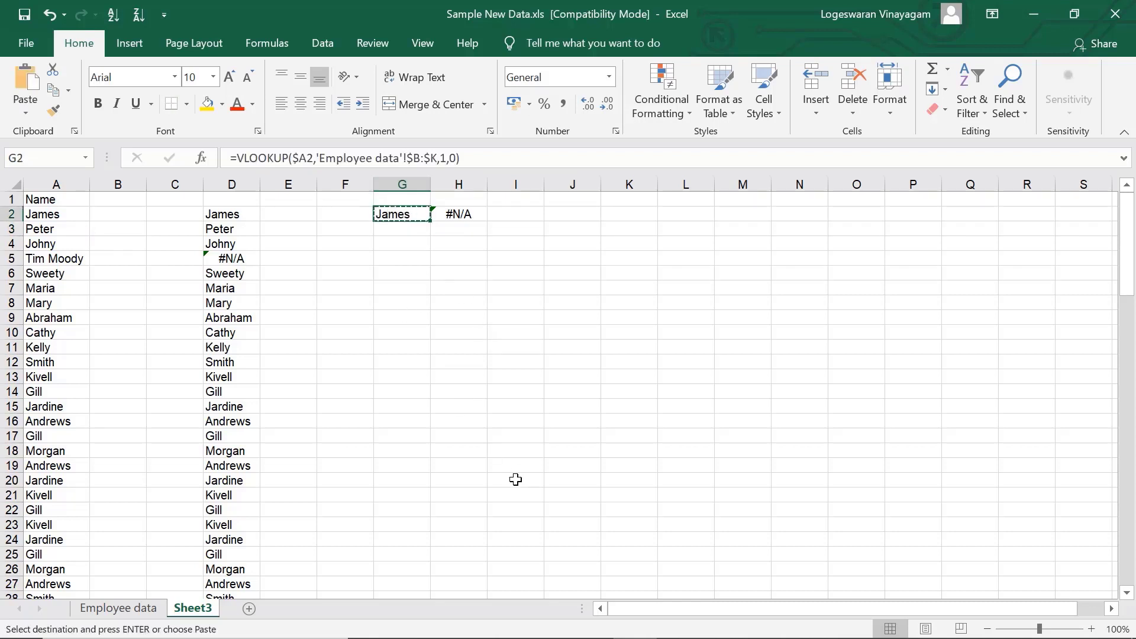
{"action": "key", "text": "Down"}
{"action": "key", "text": "ctrl+v"}
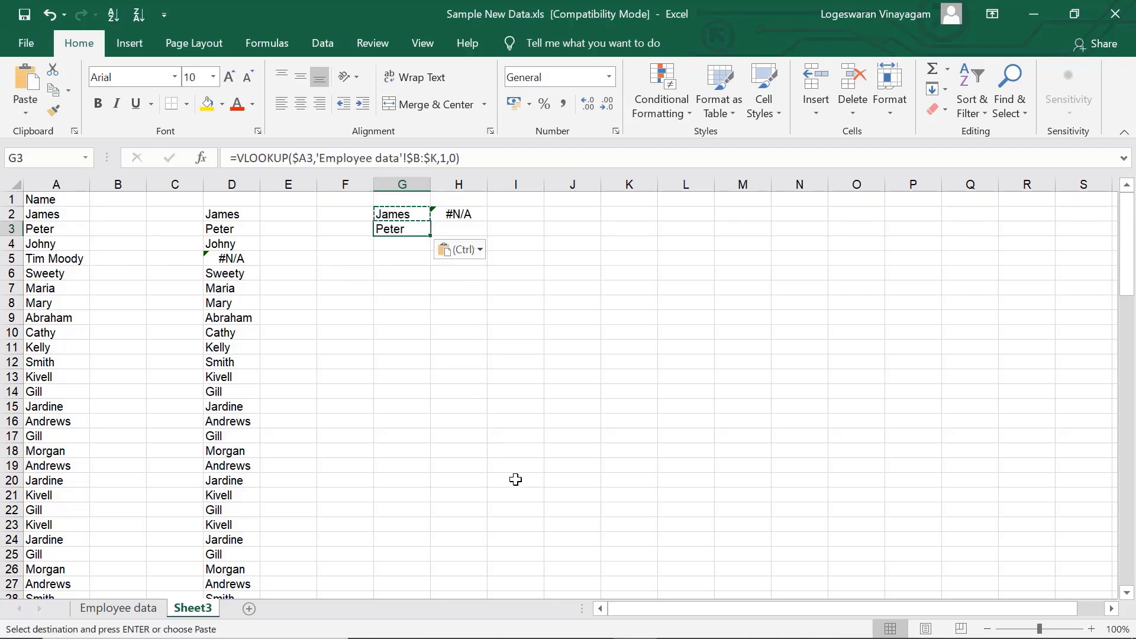
{"action": "left_click", "coordinate": [302, 158]}
{"action": "left_click", "coordinate": [300, 158]}
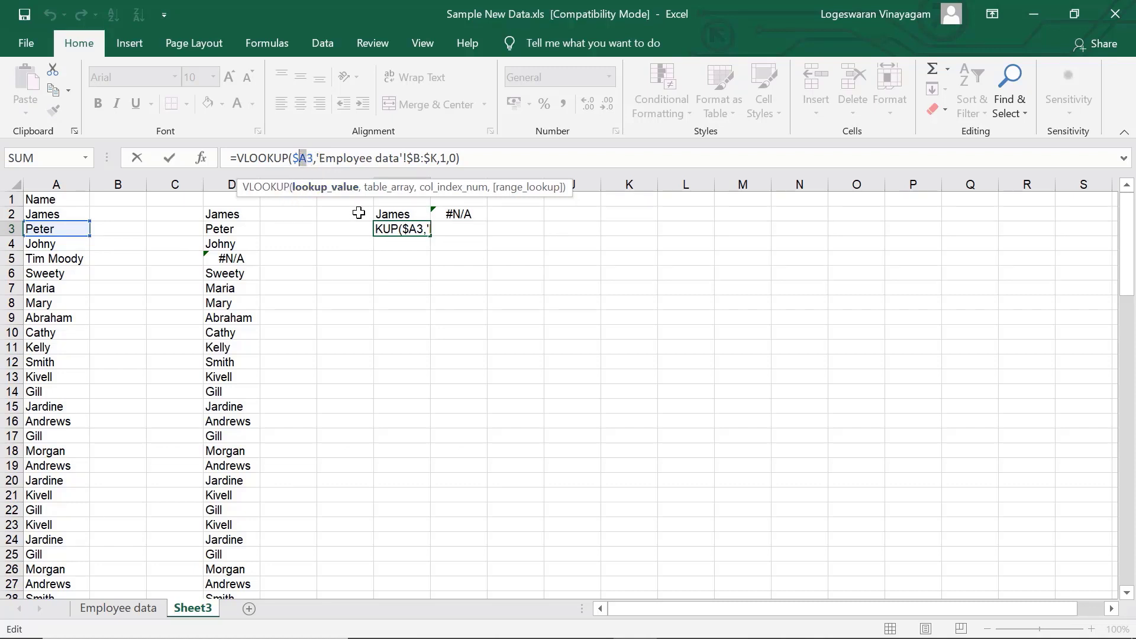
{"action": "left_click", "coordinate": [391, 215]}
- Fill the VLOOKUP formula from G3 down to G101
{"action": "left_click", "coordinate": [410, 231]}
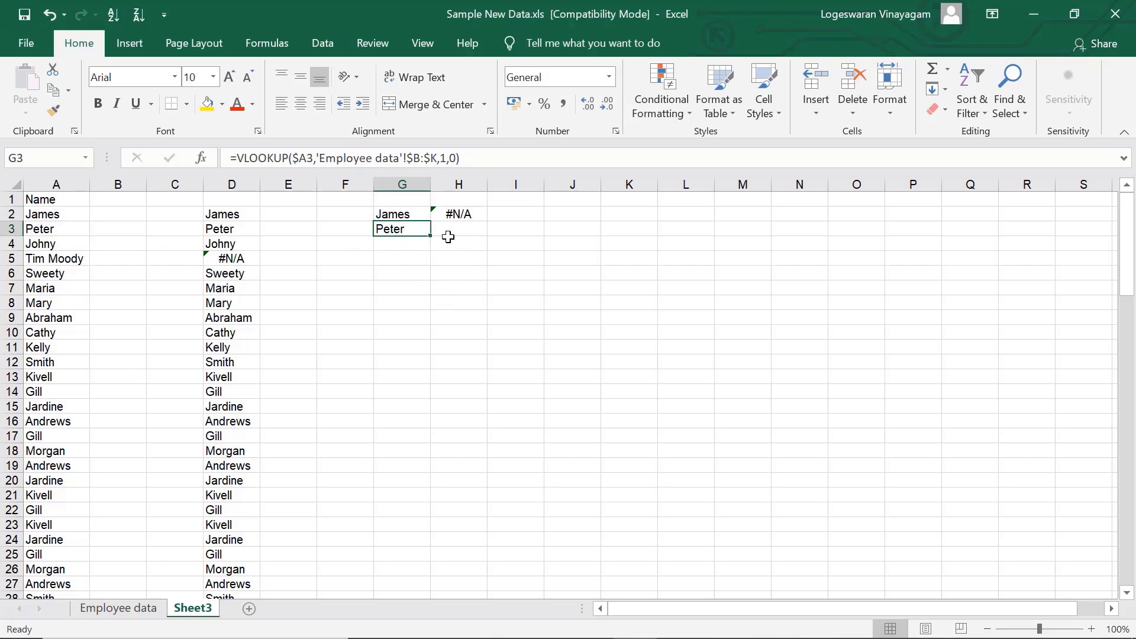
{"action": "left_click_drag", "start_coordinate": [430, 235], "coordinate": [406, 628]}
{"action": "left_click_drag", "start_coordinate": [407, 580], "coordinate": [422, 549]}
{"action": "scroll", "coordinate": [423, 444], "scroll_direction": "up", "scroll_amount": 20}
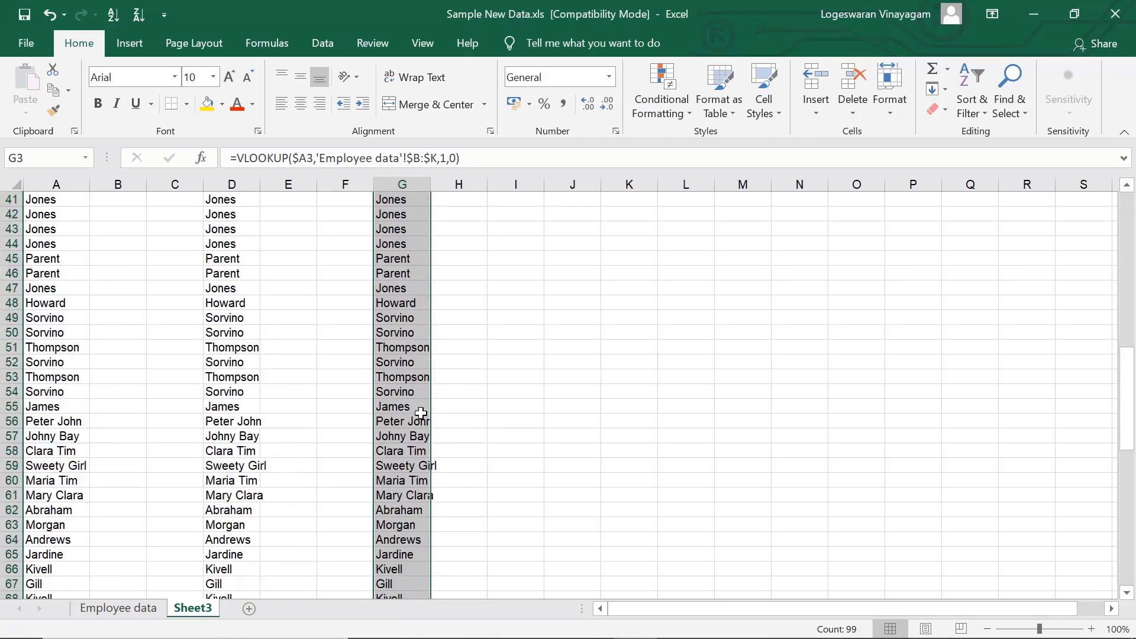
- Review the locked lookup value and table array references in the G2 formula, leaving the formula unedited
{"action": "left_click", "coordinate": [415, 215]}
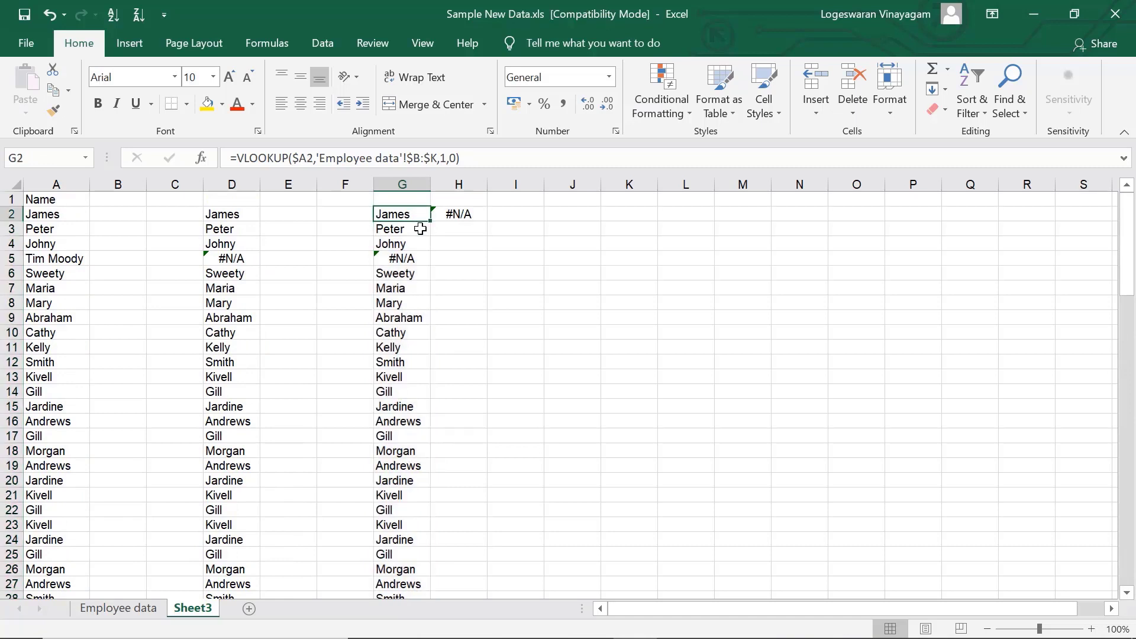
{"action": "left_click", "coordinate": [296, 160]}
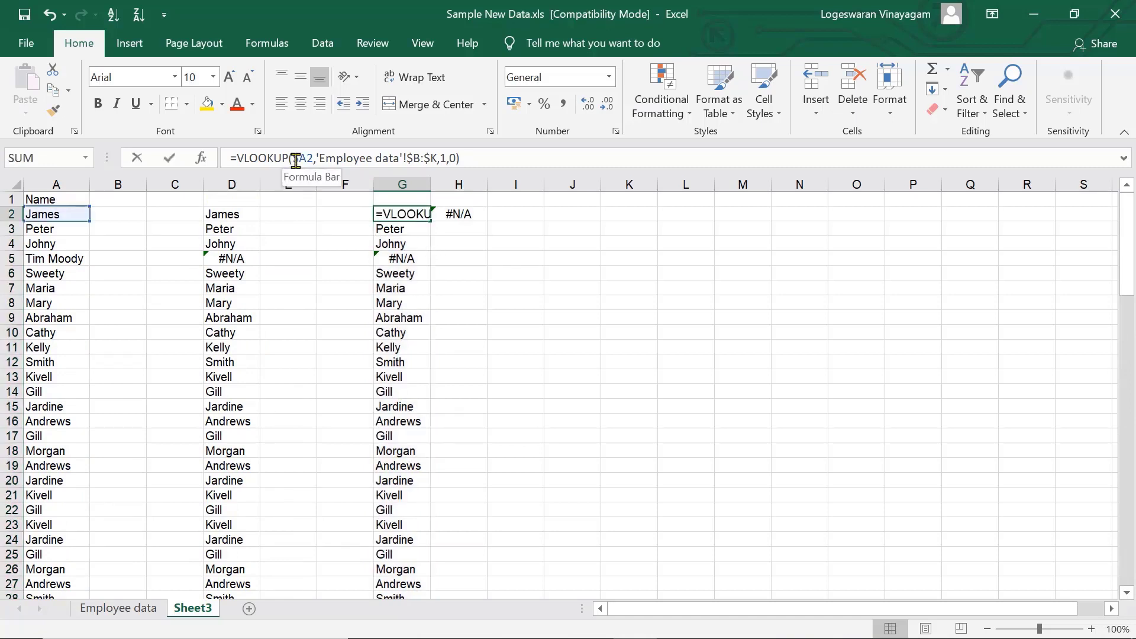
{"action": "left_click_drag", "start_coordinate": [292, 159], "coordinate": [304, 162]}
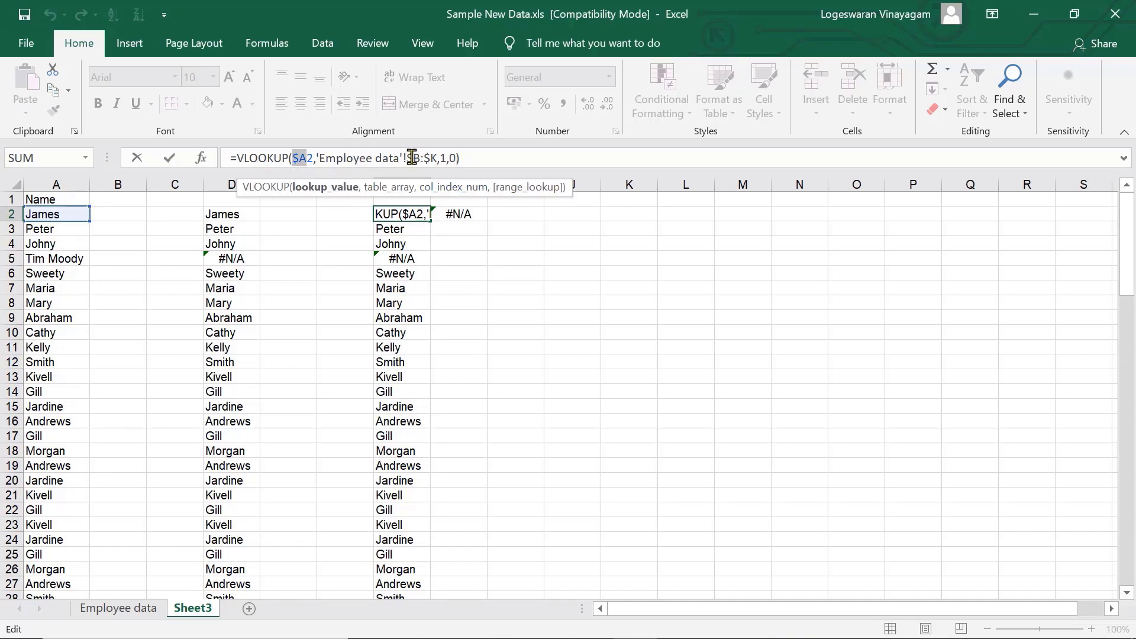
{"action": "left_click_drag", "start_coordinate": [407, 159], "coordinate": [440, 159]}
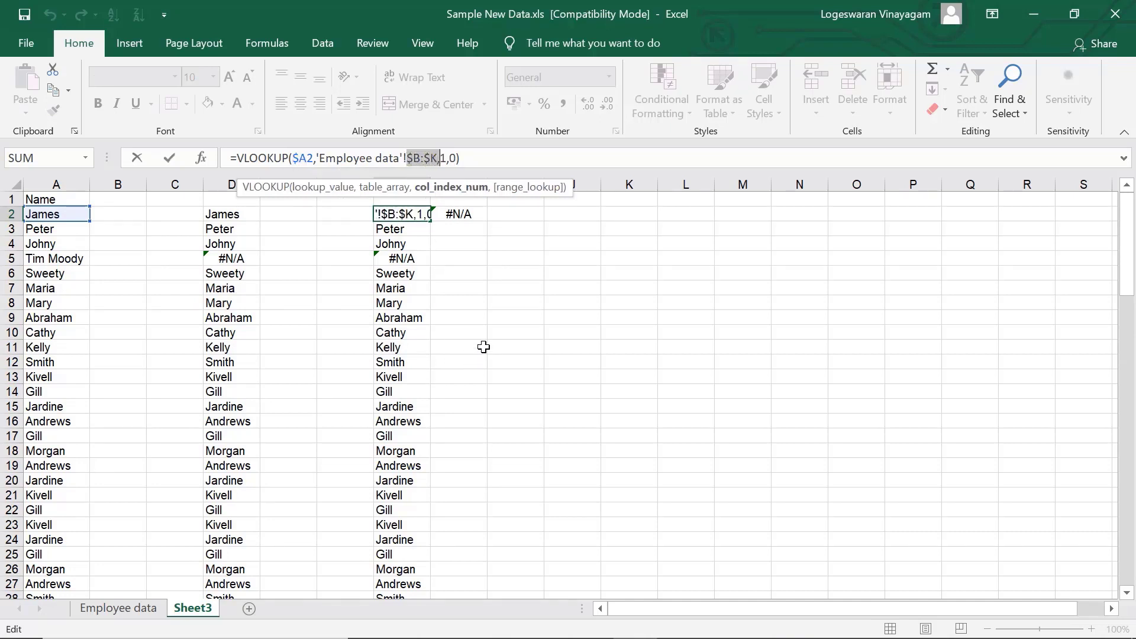
{"action": "left_click", "coordinate": [470, 240]}
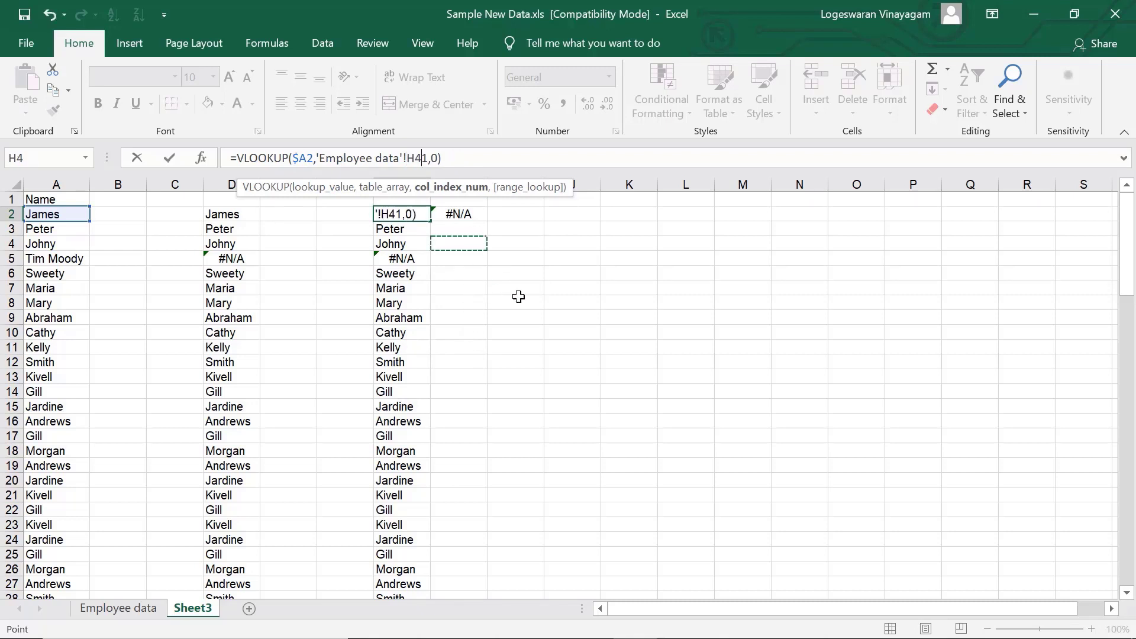
{"action": "key", "text": "Escape"}
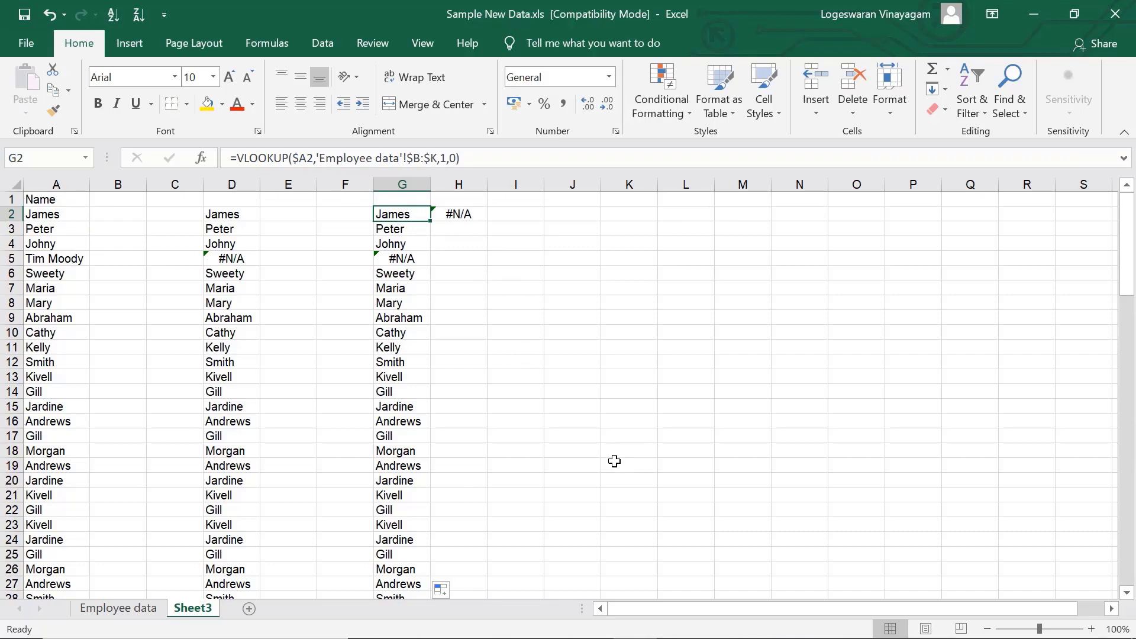
- Overwrite H2 with a copy of the VLOOKUP formula from G2 that uses locked column references
{"action": "key", "text": "ctrl+c"}
{"action": "key", "text": "Right"}
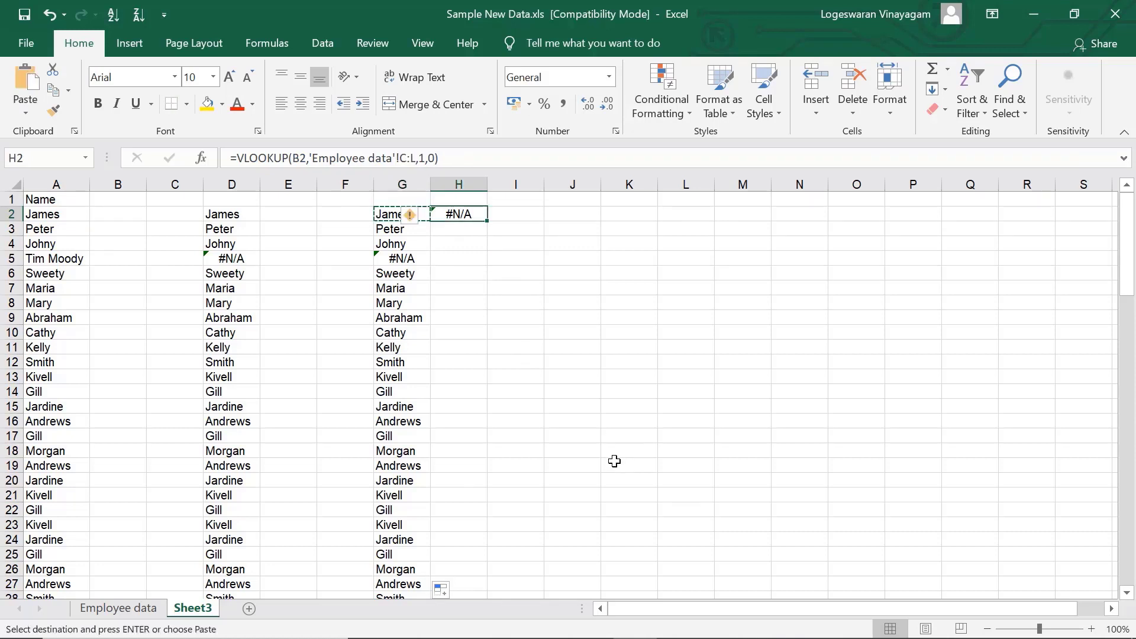
{"action": "key", "text": "ctrl+v"}
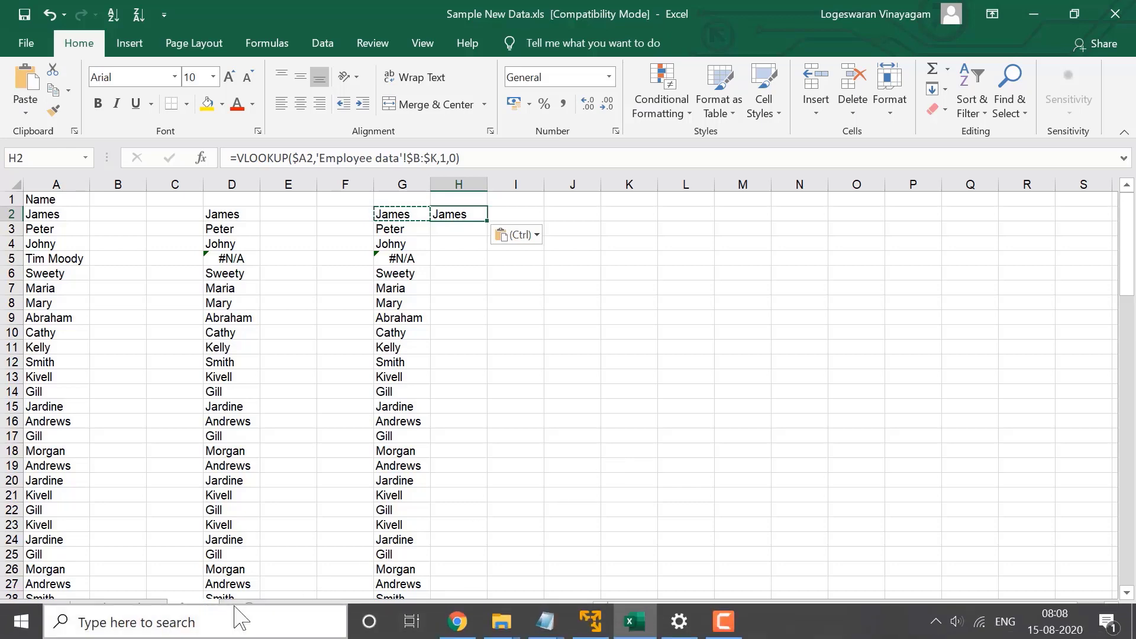
- Set the column index in the H2 VLOOKUP formula to 2 to return the gender from Employee data
{"action": "left_click", "coordinate": [133, 608]}
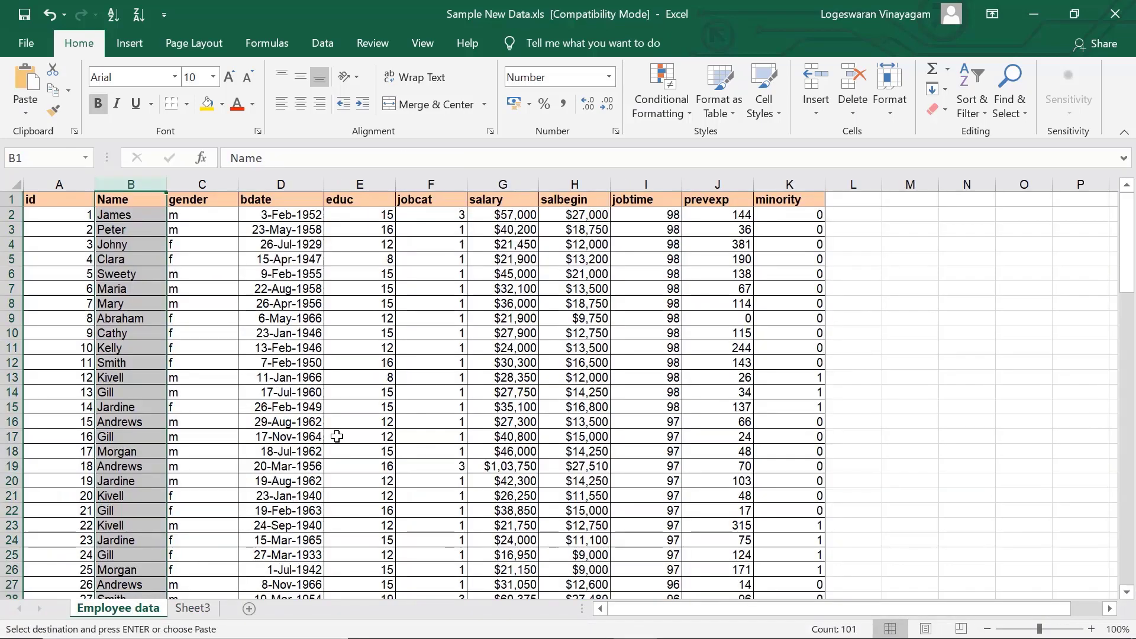
{"action": "left_click", "coordinate": [207, 215]}
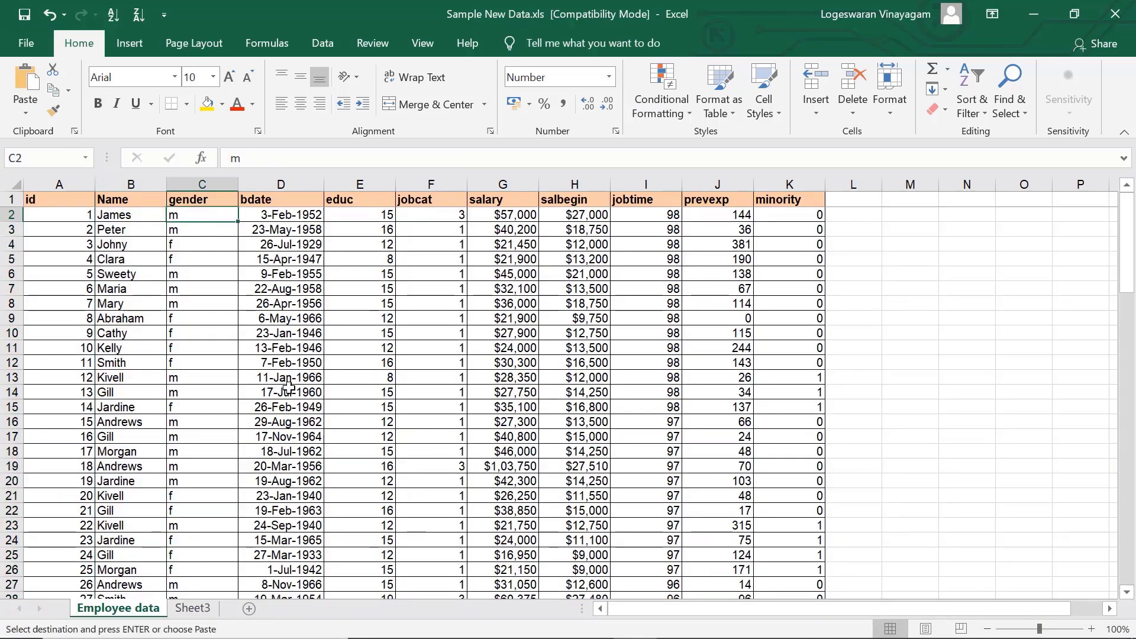
{"action": "left_click", "coordinate": [197, 607]}
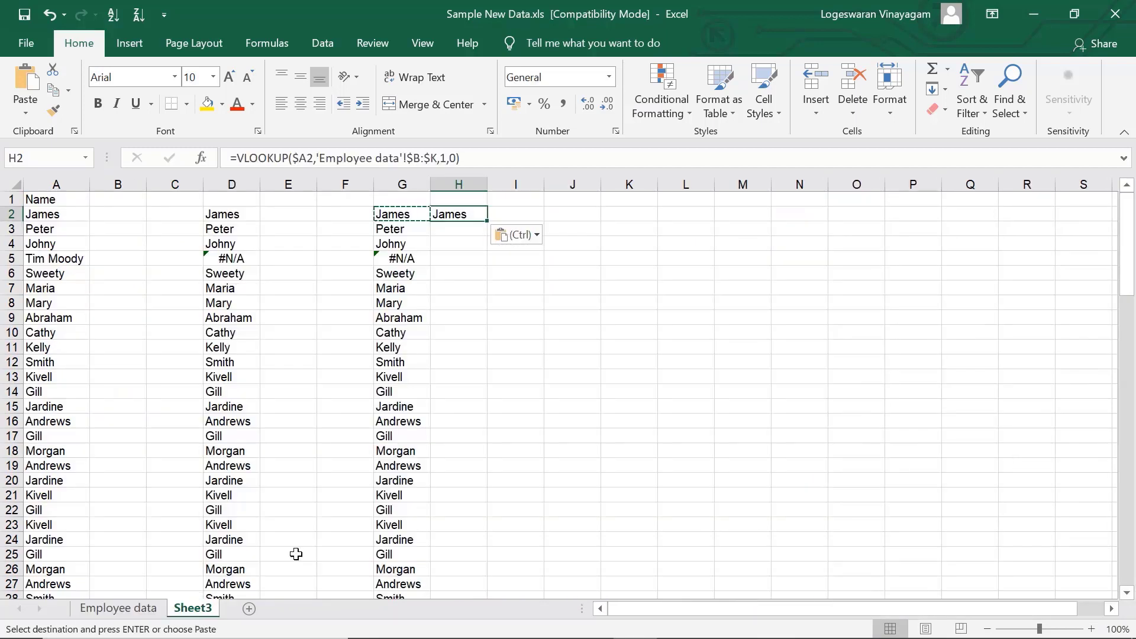
{"action": "left_click", "coordinate": [445, 158]}
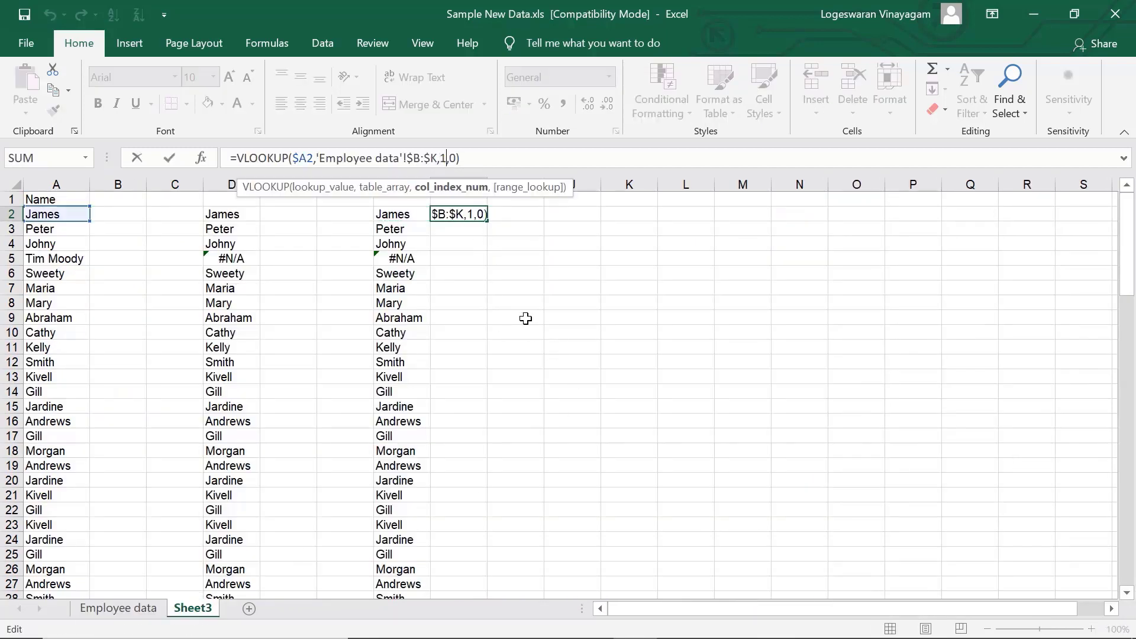
{"action": "key", "text": "BackSpace"}
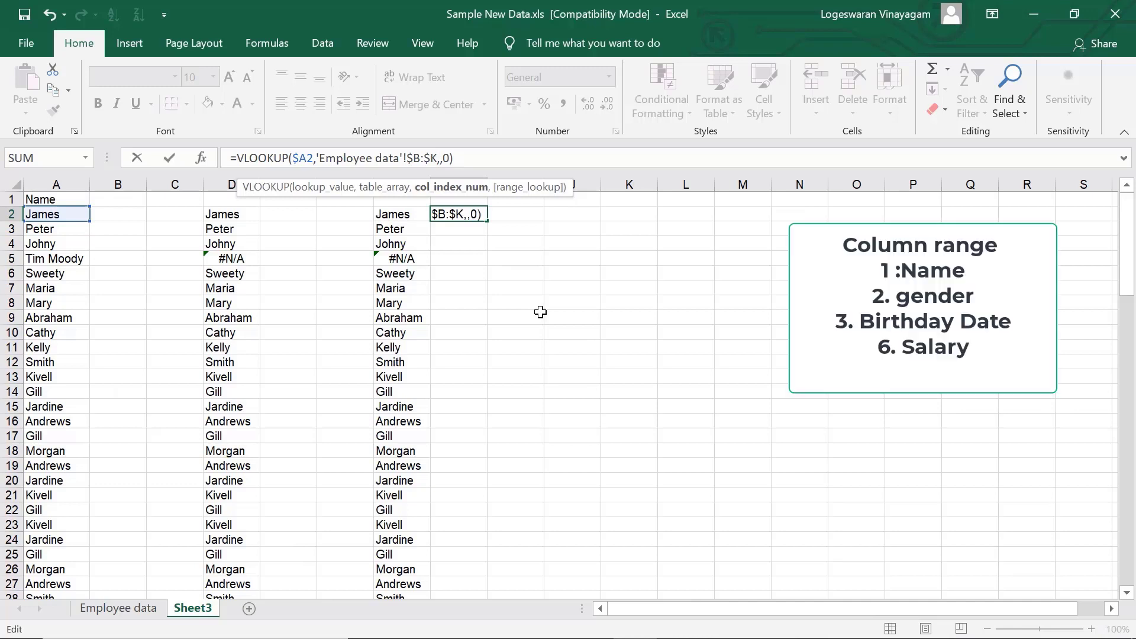
{"action": "type", "text": "2"}
{"action": "key", "text": "Return"}
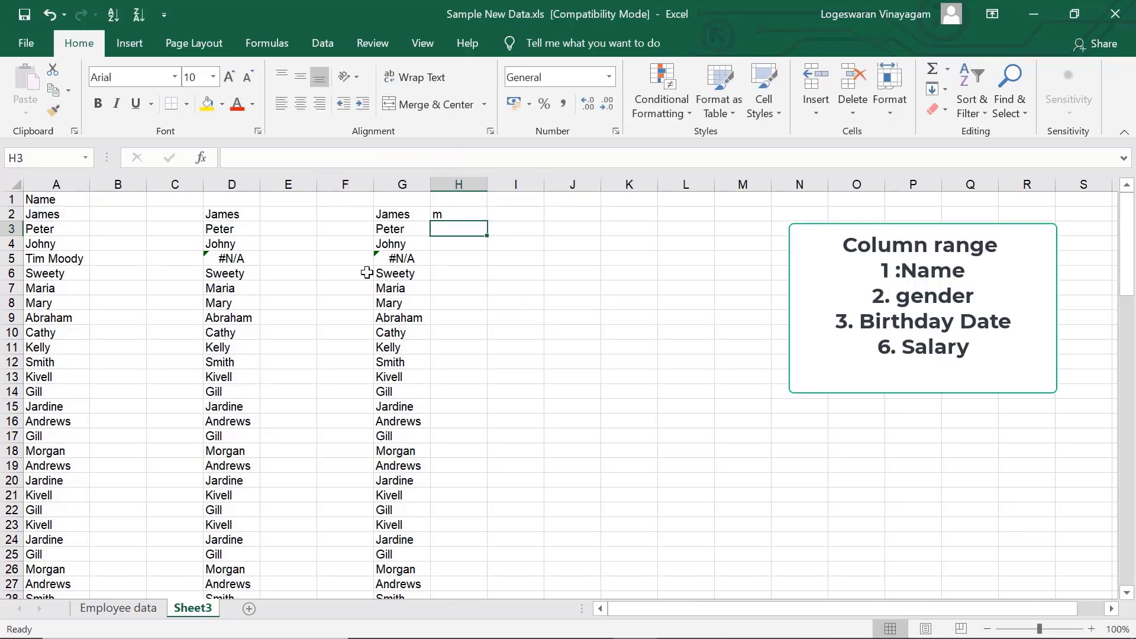
- Copy the H2 VLOOKUP formula into I2 and set its column index to 3 to return the birth date
{"action": "left_click", "coordinate": [118, 608]}
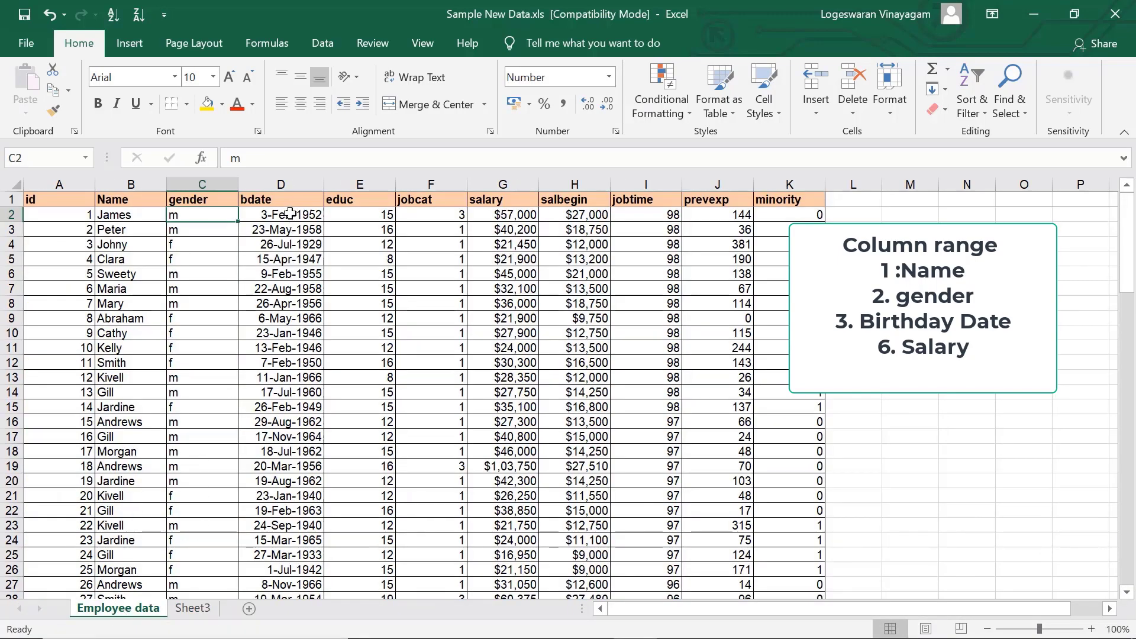
{"action": "left_click", "coordinate": [195, 609]}
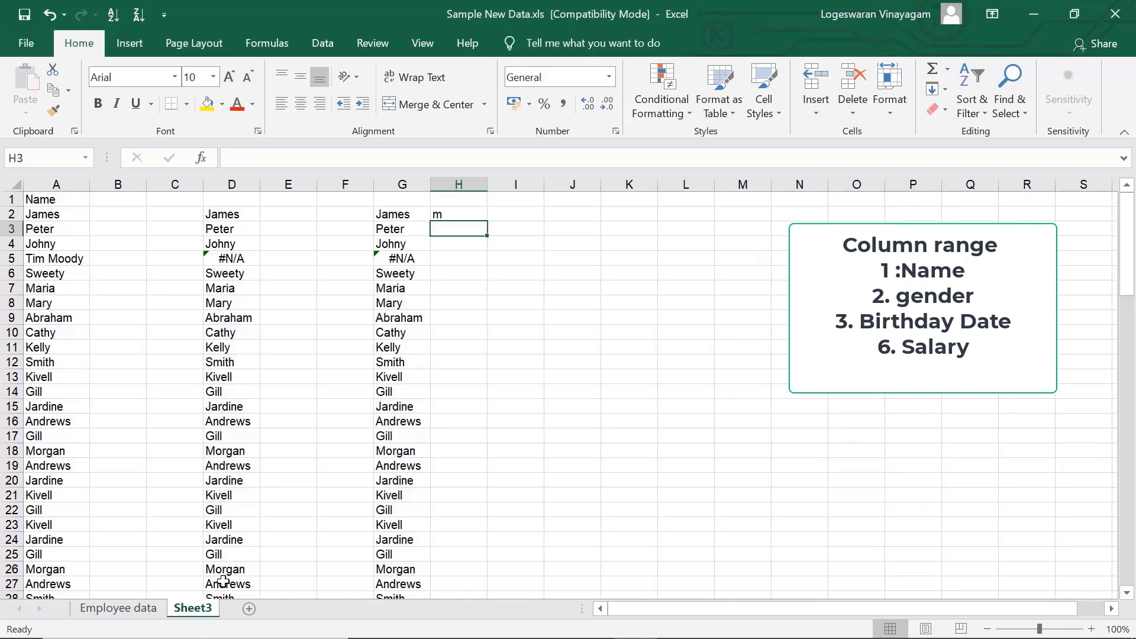
{"action": "left_click", "coordinate": [445, 214]}
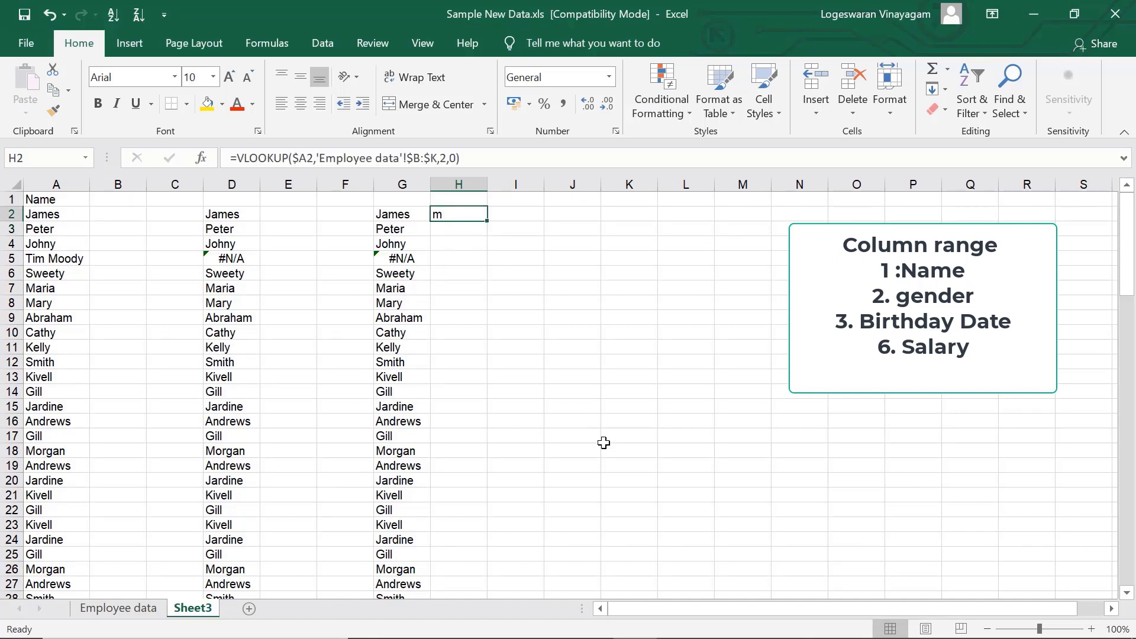
{"action": "key", "text": "ctrl+c"}
{"action": "key", "text": "Right"}
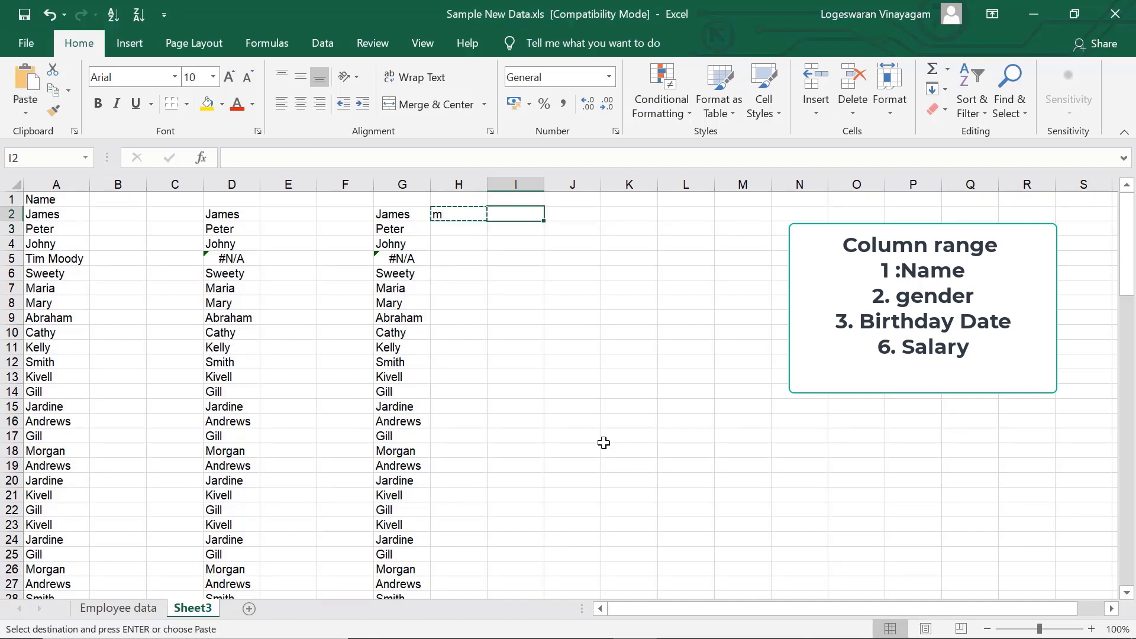
{"action": "key", "text": "ctrl+v"}
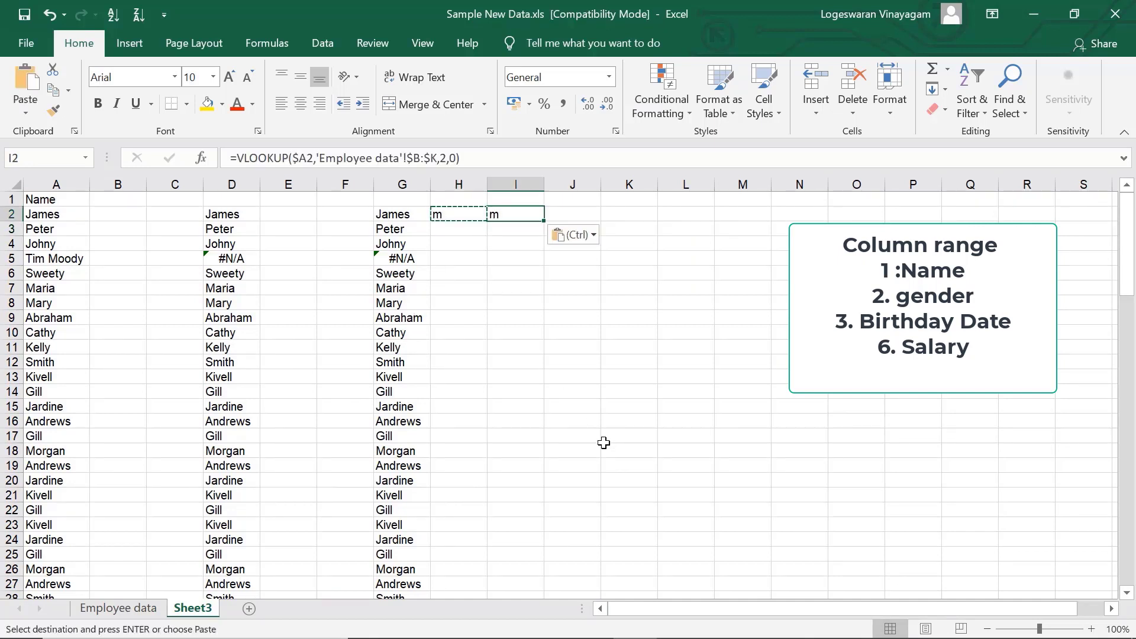
{"action": "left_click", "coordinate": [445, 158]}
{"action": "key", "text": "BackSpace"}
{"action": "type", "text": "3"}
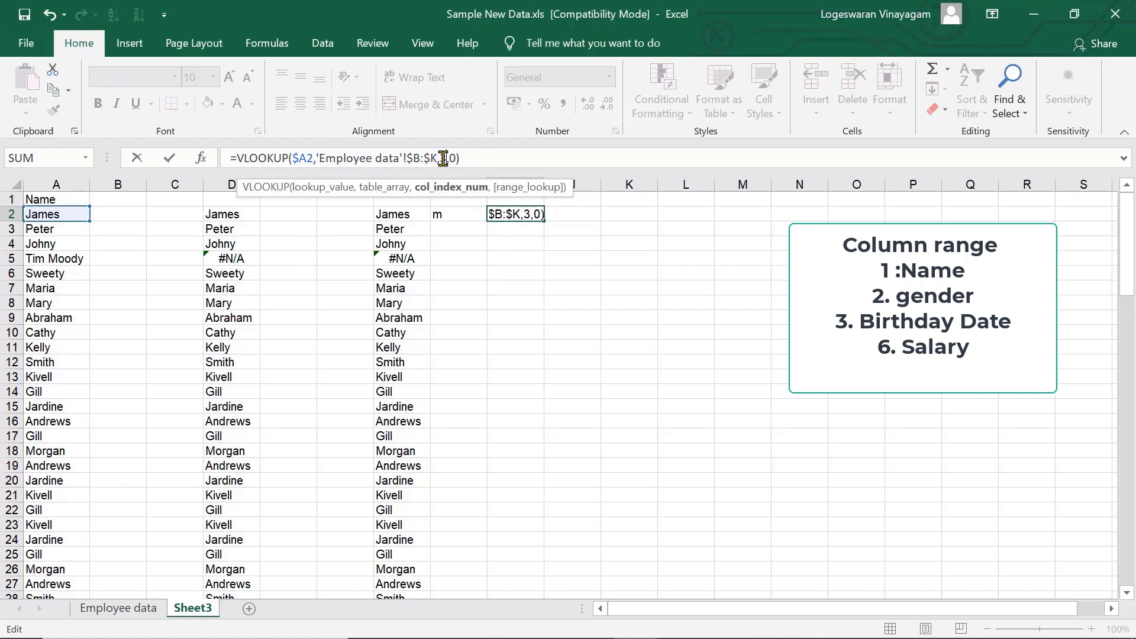
{"action": "key", "text": "Return"}
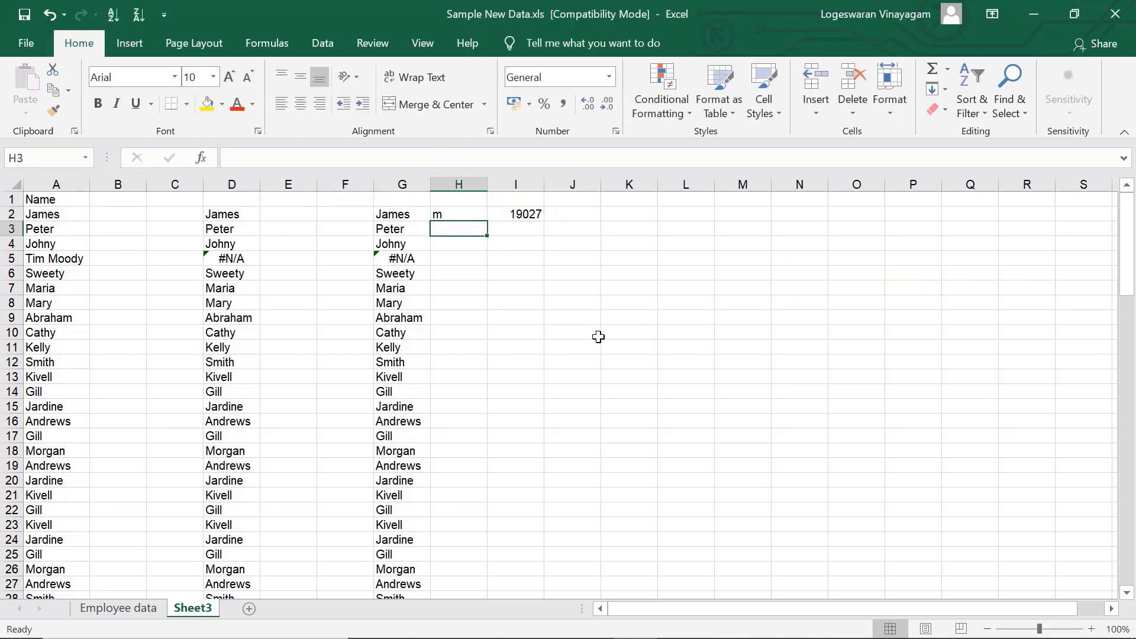
- Try applying the date format of cell D2 in Employee data to I2 with Format Painter, and undo it
{"action": "left_click", "coordinate": [142, 611]}
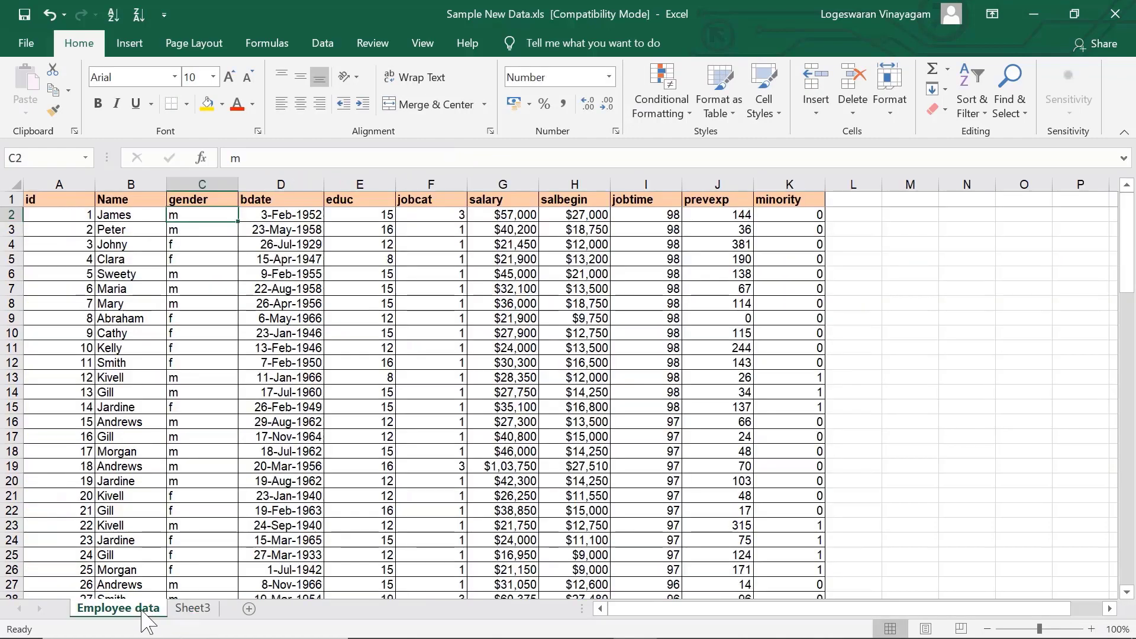
{"action": "left_click", "coordinate": [277, 223]}
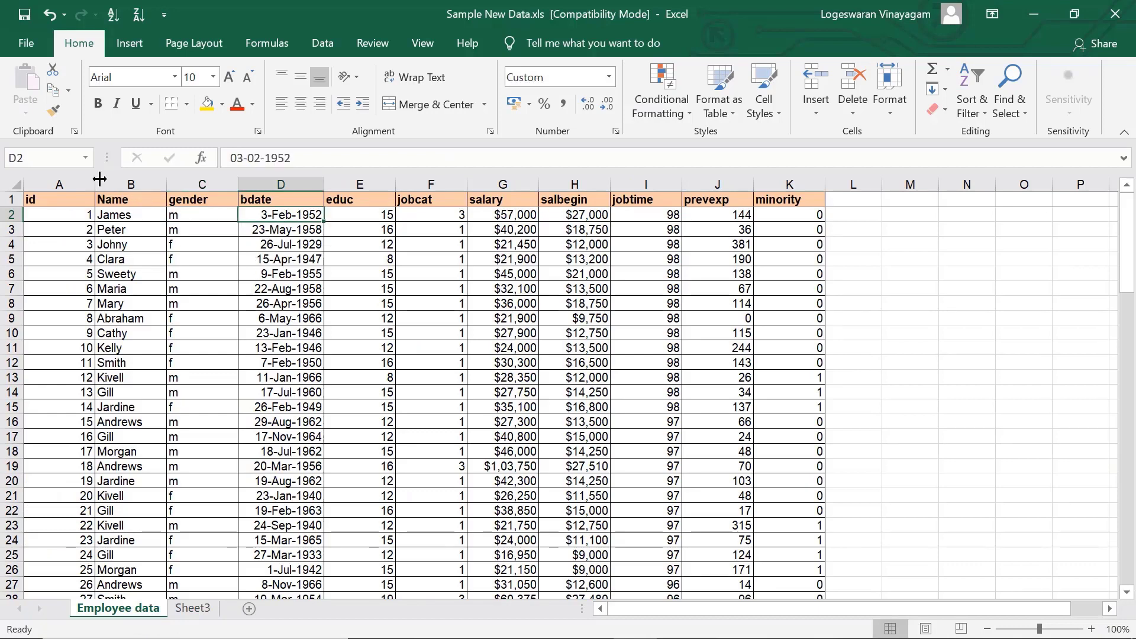
{"action": "left_click", "coordinate": [53, 111]}
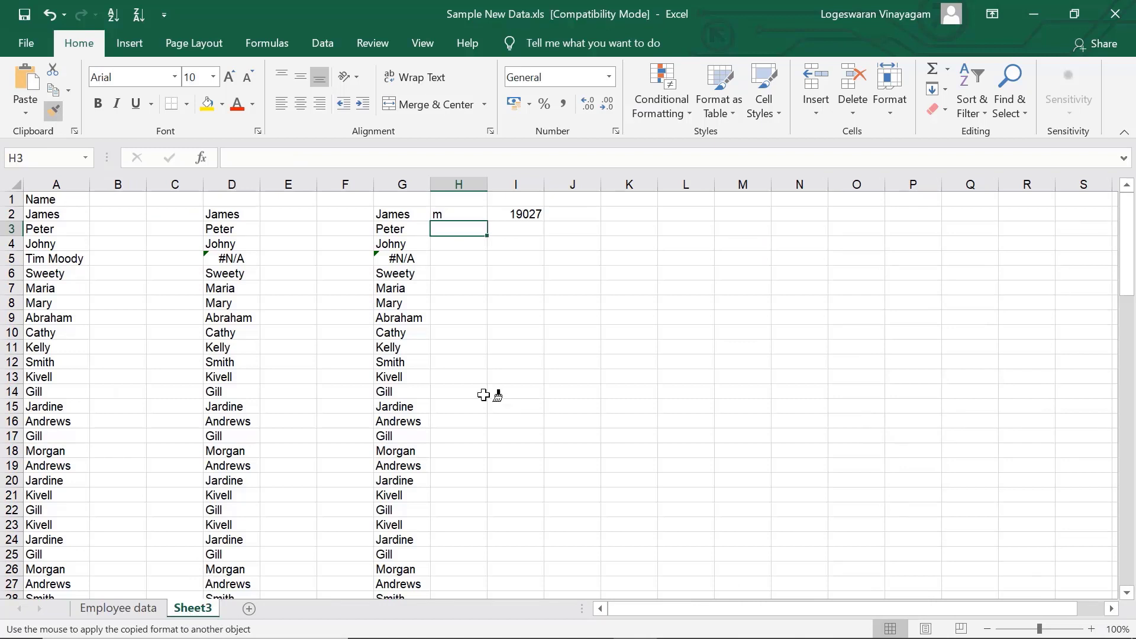
{"action": "left_click", "coordinate": [527, 213]}
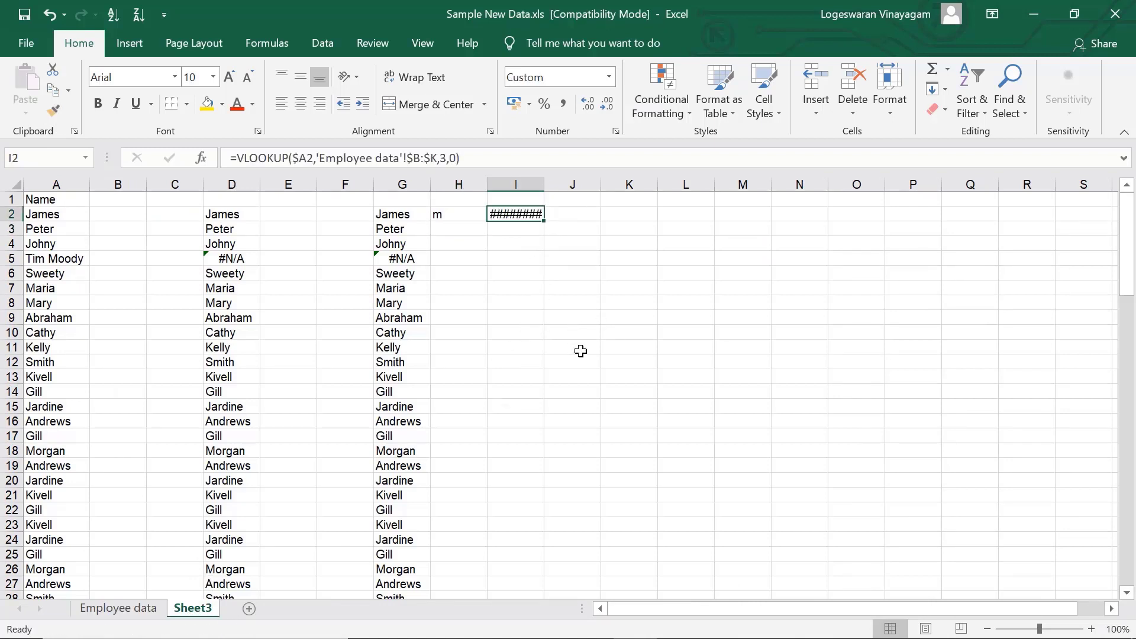
{"action": "key", "text": "ctrl+z"}
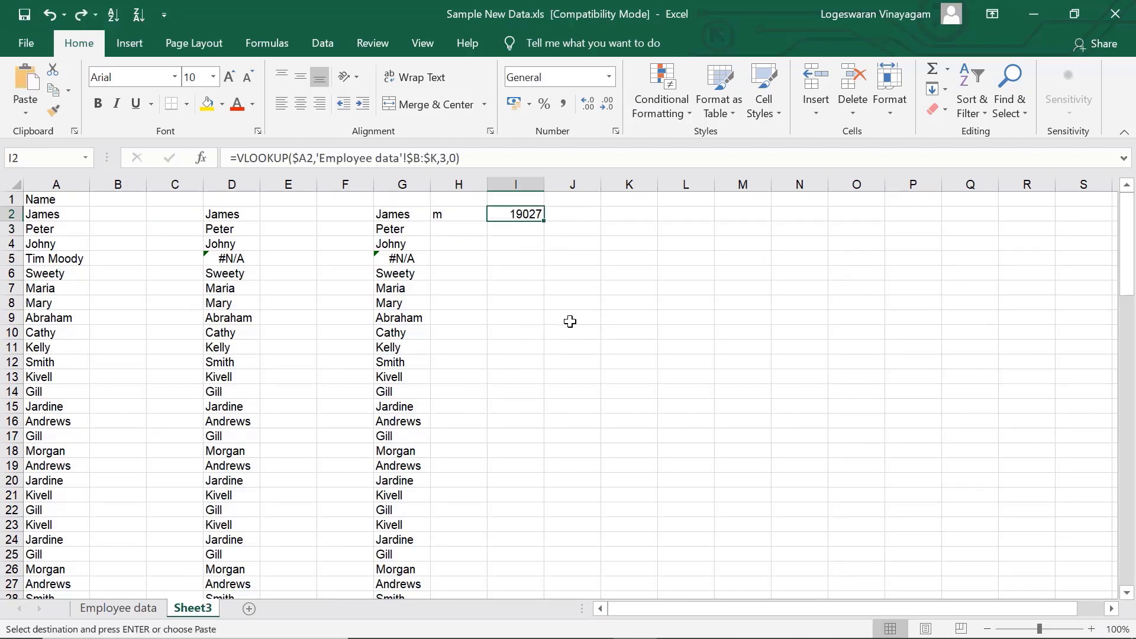
- Copy the I2 VLOOKUP formula into J2 and set its column index to 6 to return the salary
{"action": "left_click", "coordinate": [420, 214]}
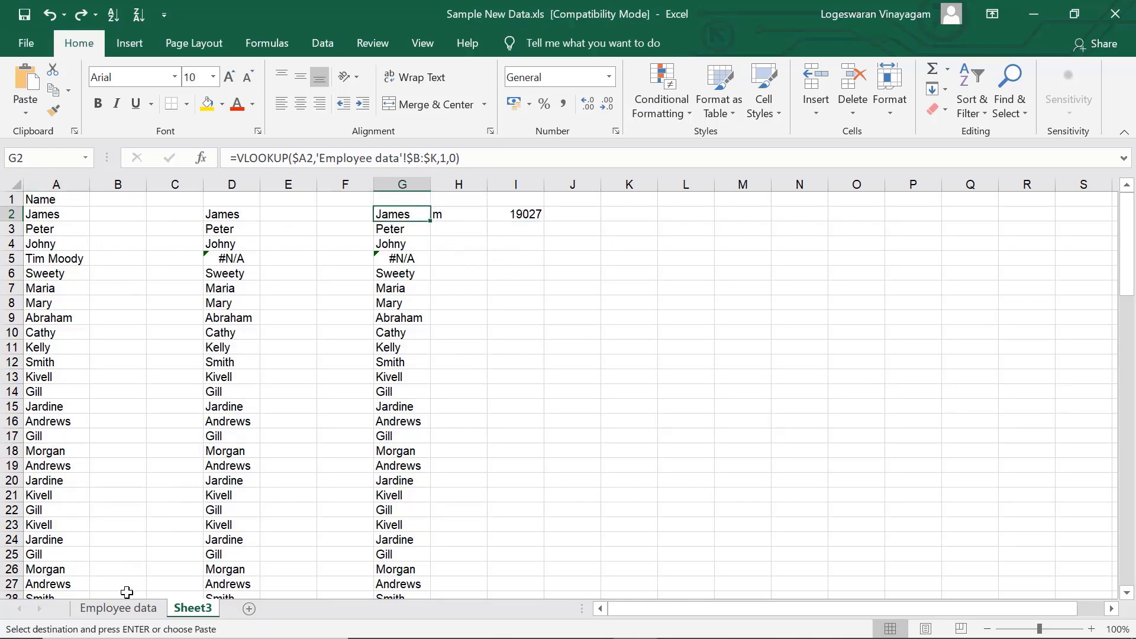
{"action": "left_click", "coordinate": [118, 609]}
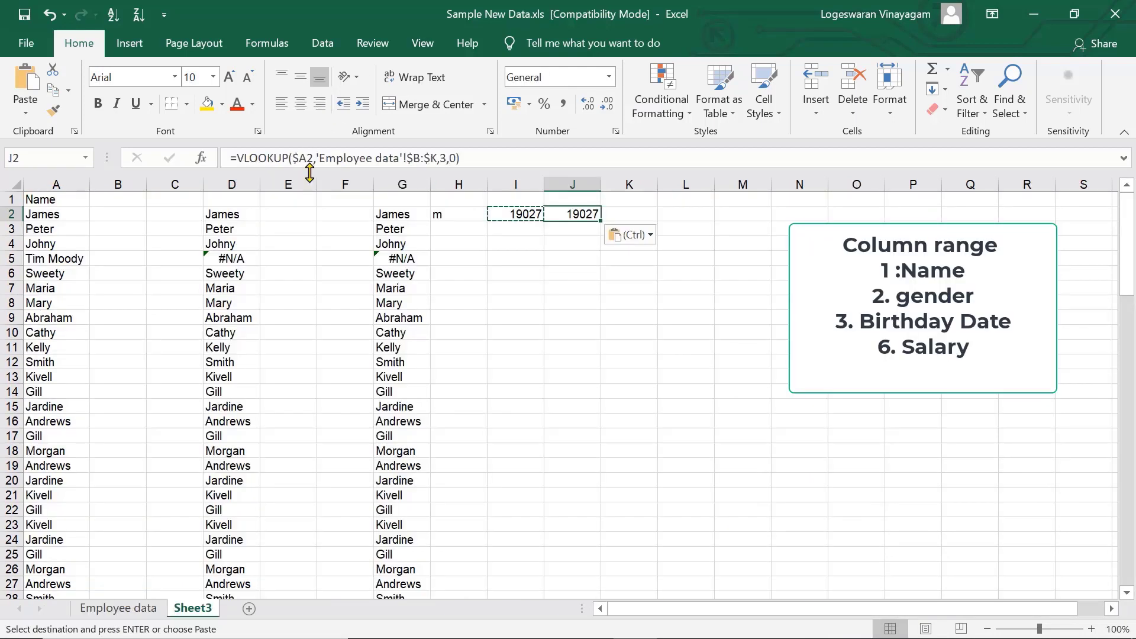
{"action": "left_click", "coordinate": [449, 158]}
{"action": "key", "text": "BackSpace"}
{"action": "type", "text": "6"}
{"action": "key", "text": "Return"}
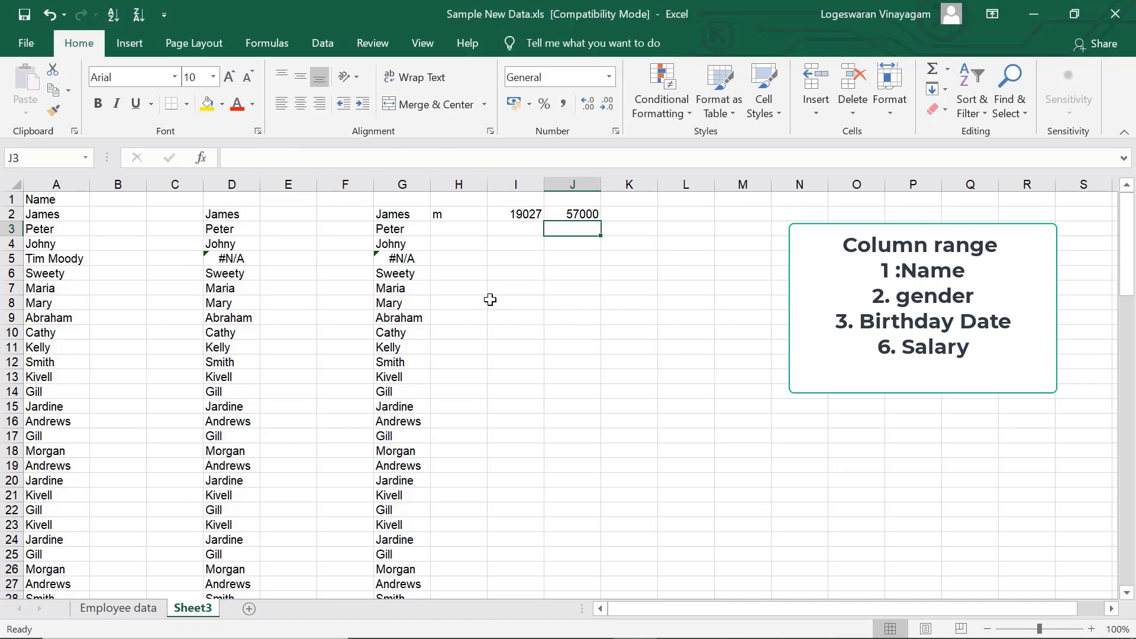
- Fill the VLOOKUP formulas in H2:J2 down to row 101 and review the filled results
{"action": "left_click", "coordinate": [583, 214]}
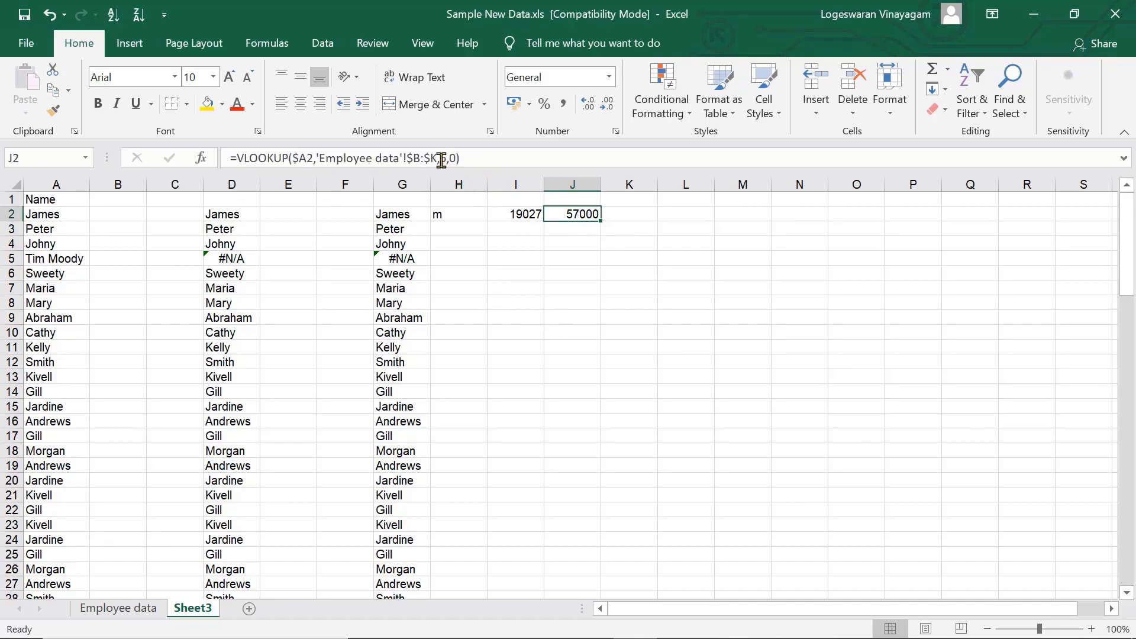
{"action": "left_click_drag", "start_coordinate": [461, 218], "coordinate": [553, 573]}
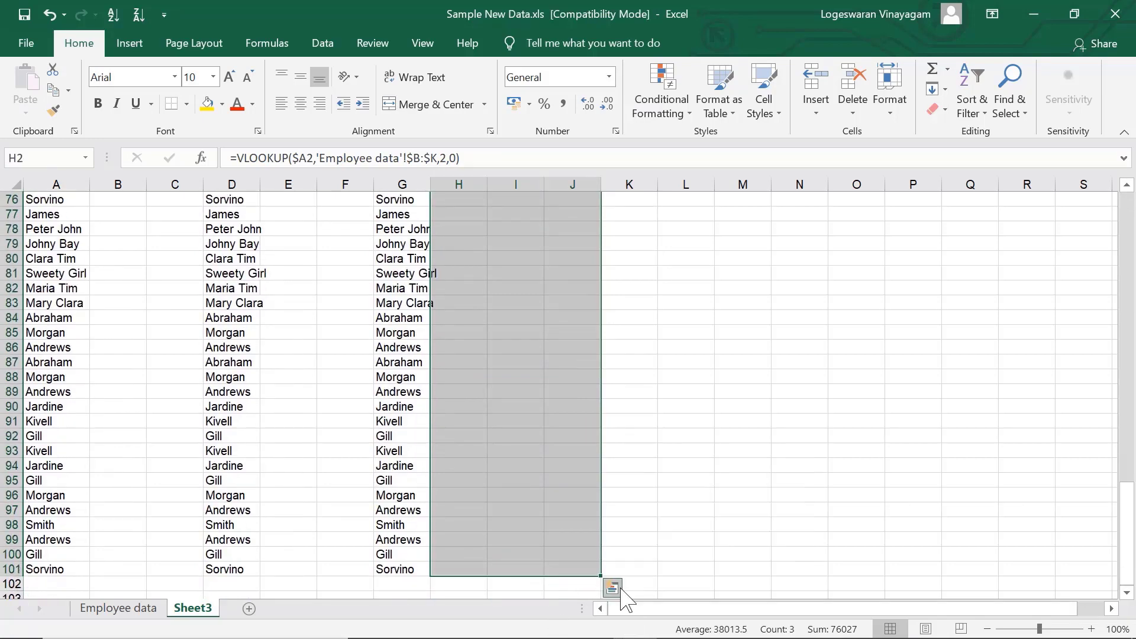
{"action": "key", "text": "ctrl+d"}
{"action": "scroll", "coordinate": [733, 406], "scroll_direction": "up", "scroll_amount": 10}
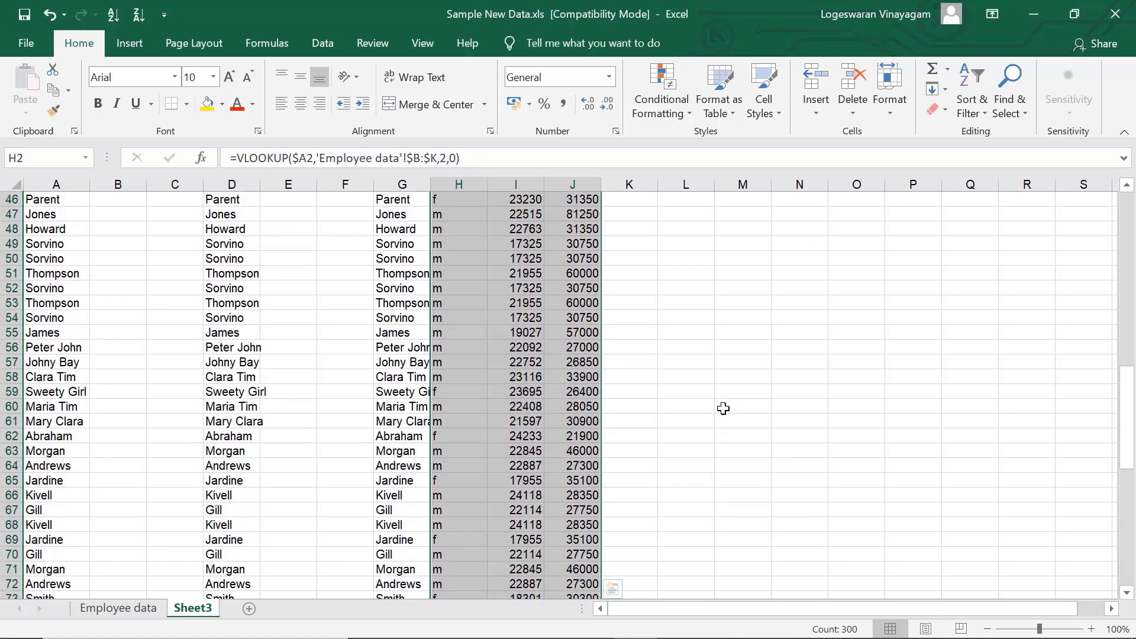
{"action": "scroll", "coordinate": [723, 409], "scroll_direction": "up", "scroll_amount": 15}
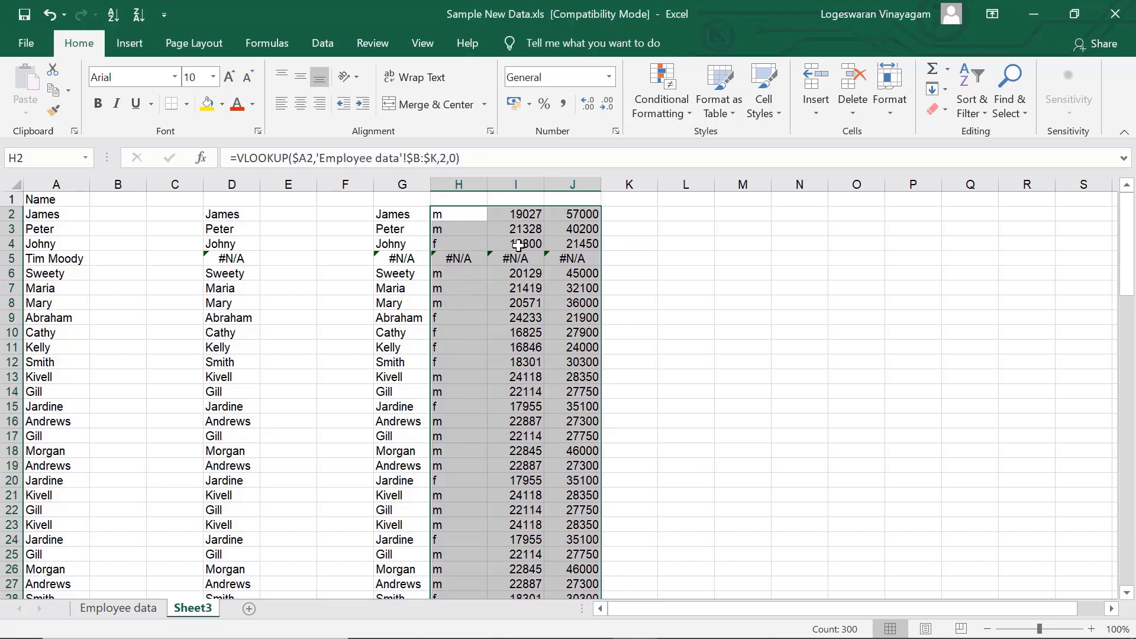
{"action": "left_click_drag", "start_coordinate": [452, 215], "coordinate": [553, 219]}
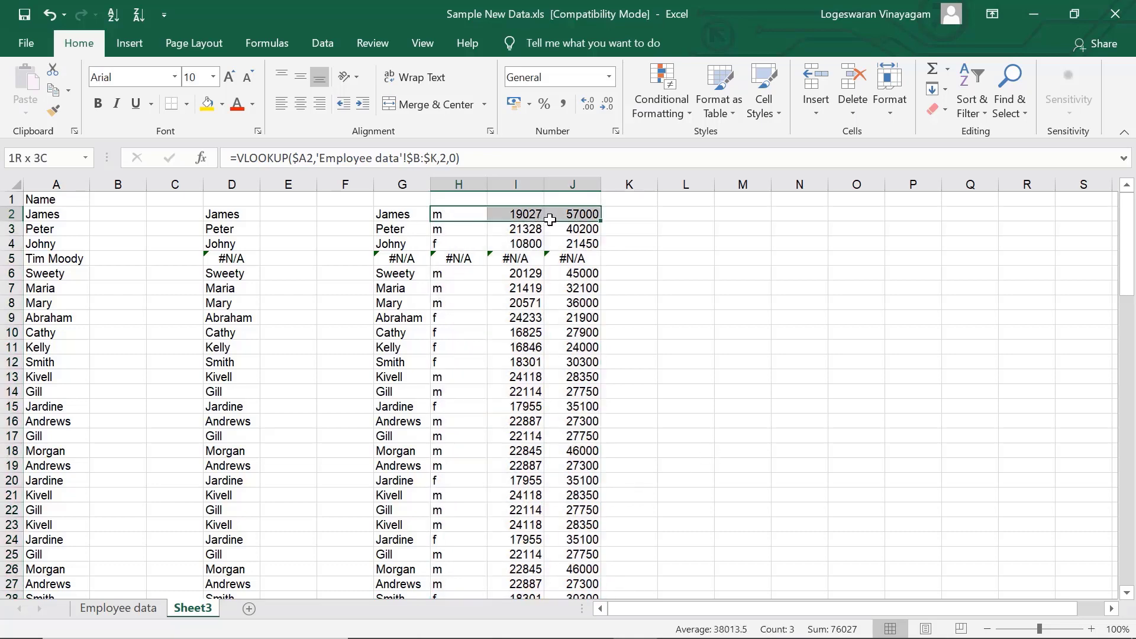
{"action": "left_click", "coordinate": [452, 233]}
{"action": "left_click_drag", "start_coordinate": [566, 258], "coordinate": [569, 586]}
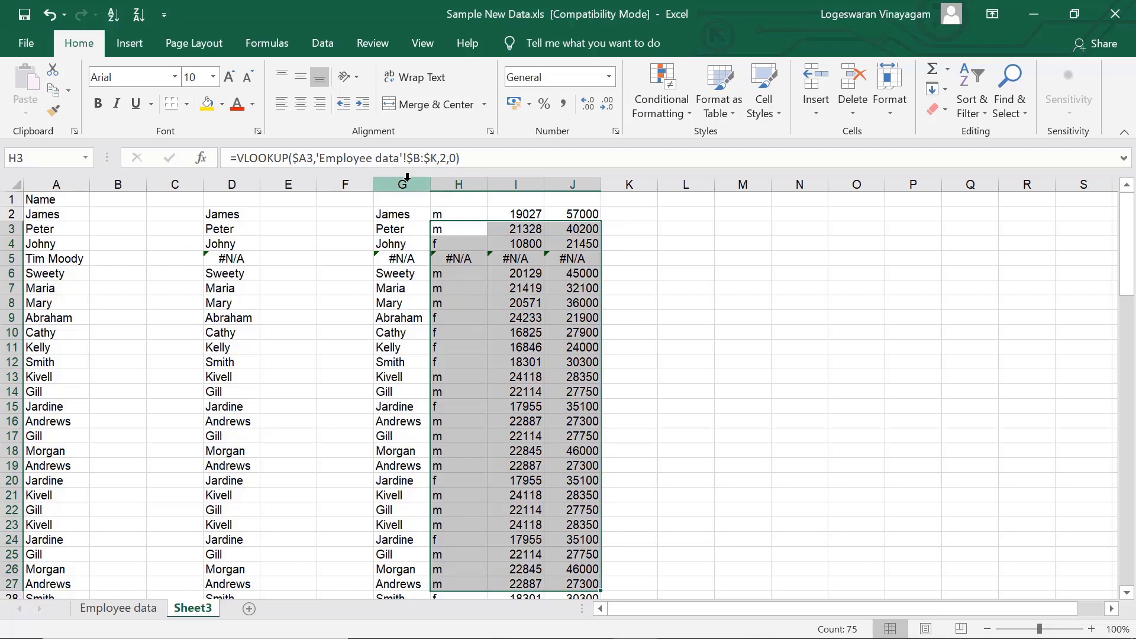
- Copy columns G to J and paste them over themselves as values only with Paste Special
{"action": "left_click_drag", "start_coordinate": [407, 176], "coordinate": [576, 176]}
{"action": "right_click", "coordinate": [577, 180]}
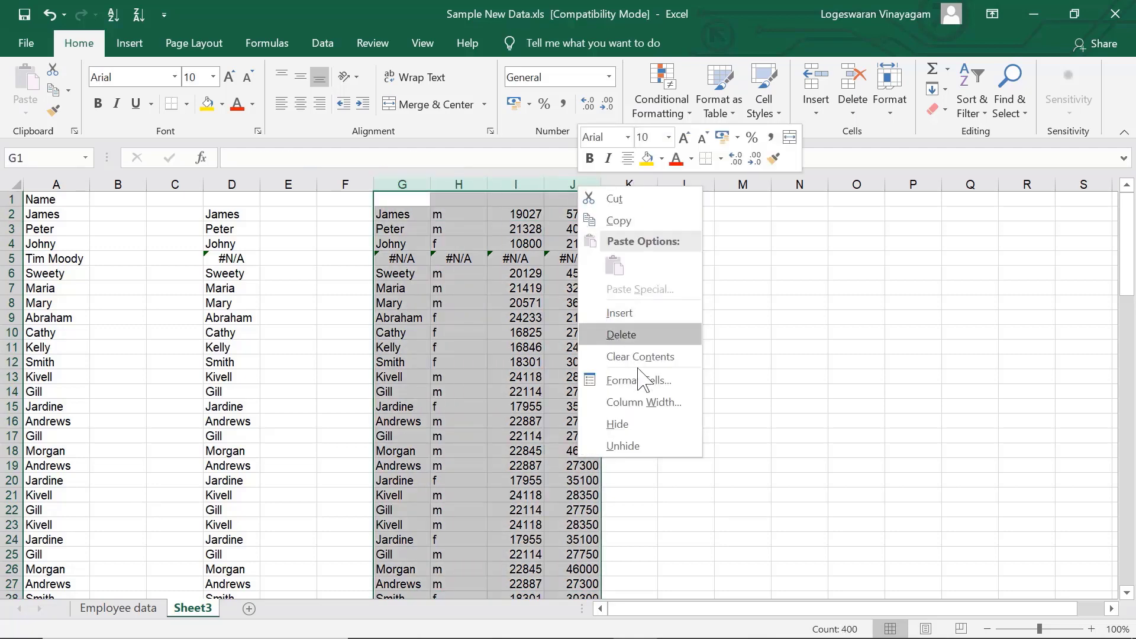
{"action": "left_click", "coordinate": [628, 224]}
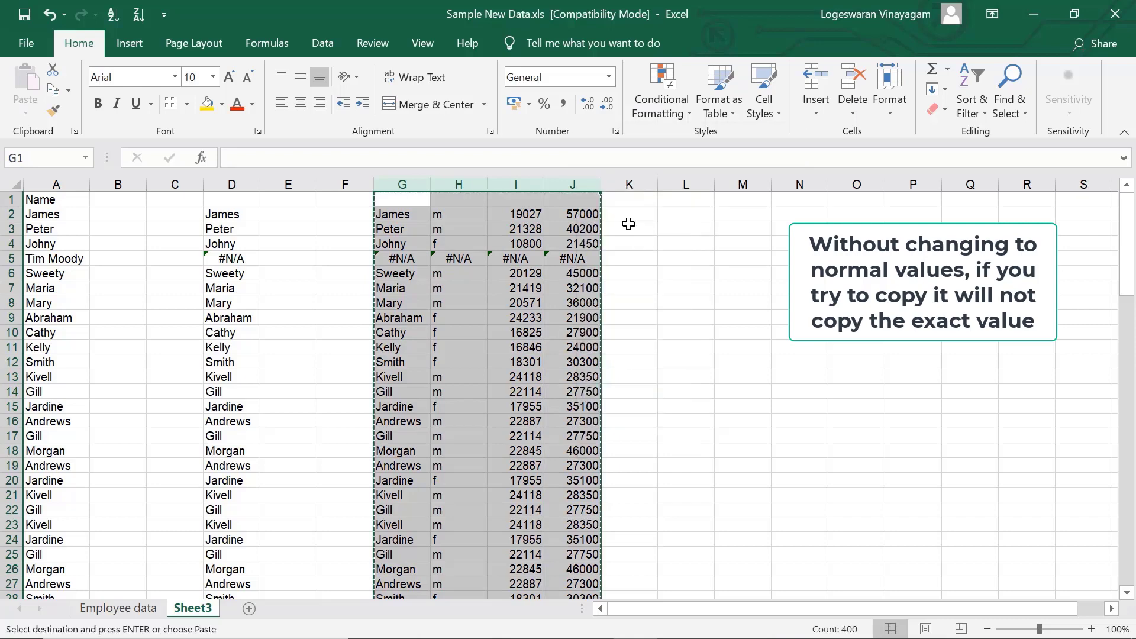
{"action": "right_click", "coordinate": [575, 183]}
{"action": "left_click", "coordinate": [635, 287]}
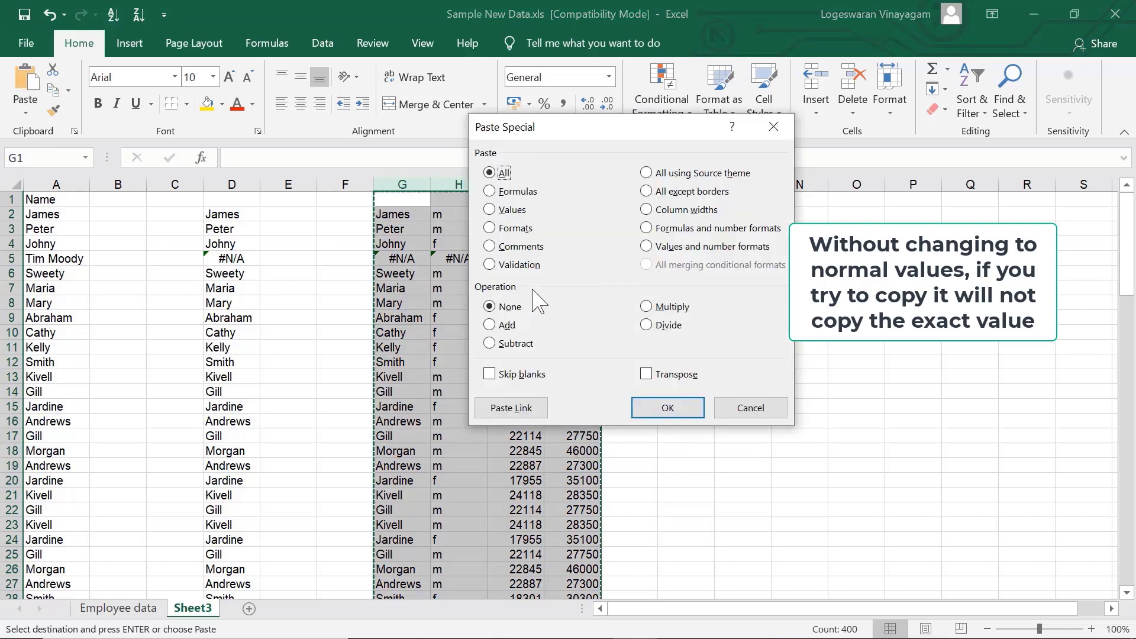
{"action": "left_click", "coordinate": [508, 211]}
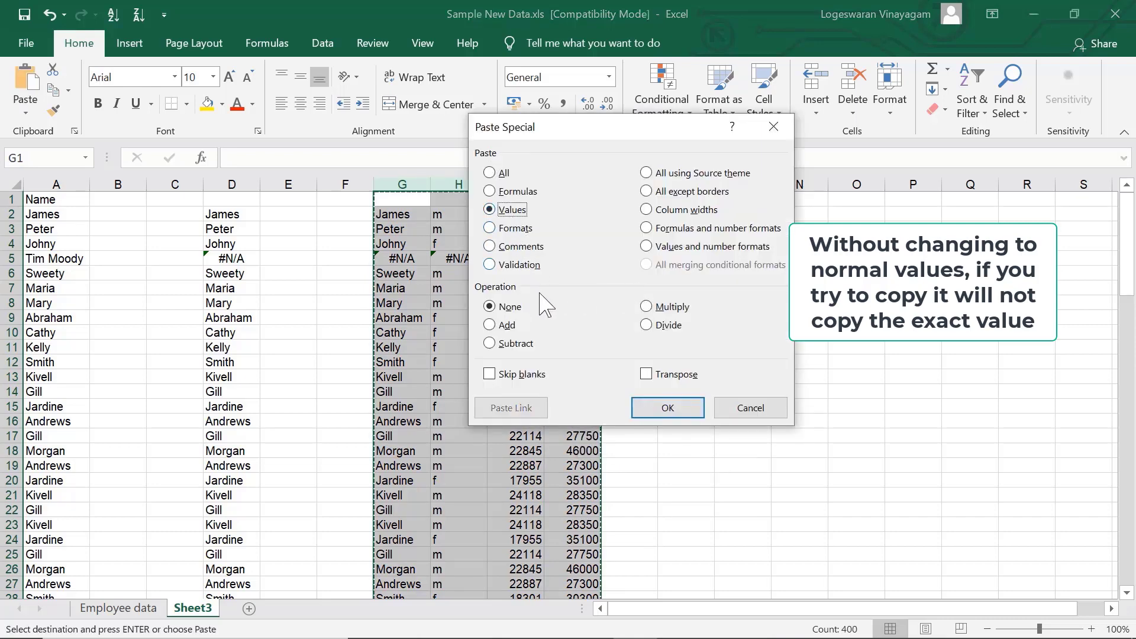
{"action": "left_click", "coordinate": [663, 408]}
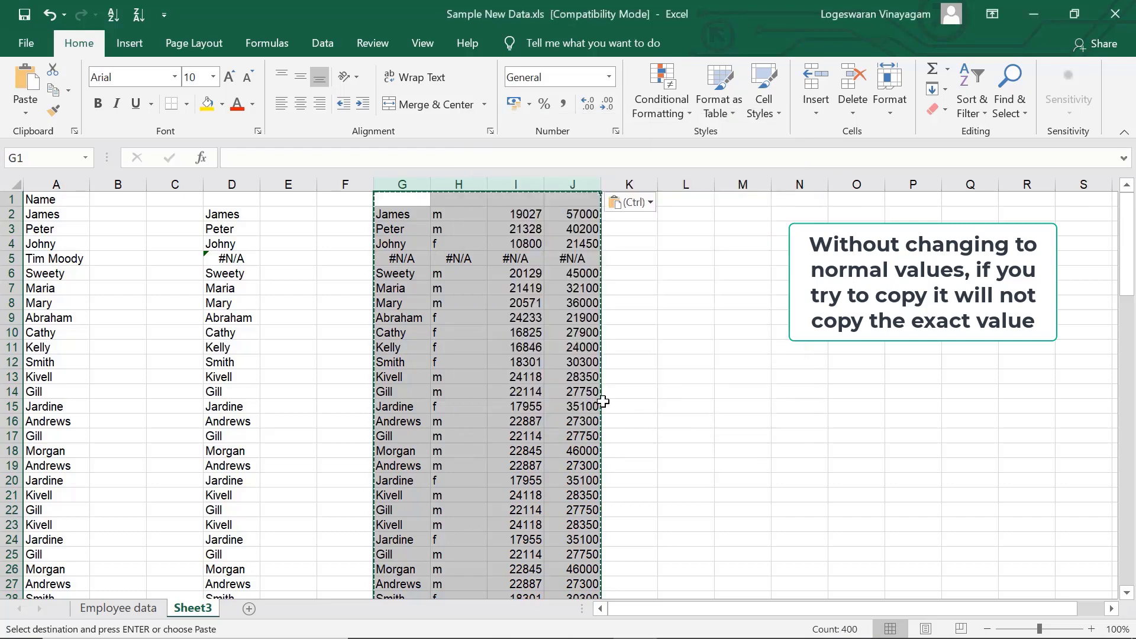
- Inspect the contents of J12 and G2 in the pasted columns, and return to the Employee data sheet
{"action": "left_click", "coordinate": [571, 363]}
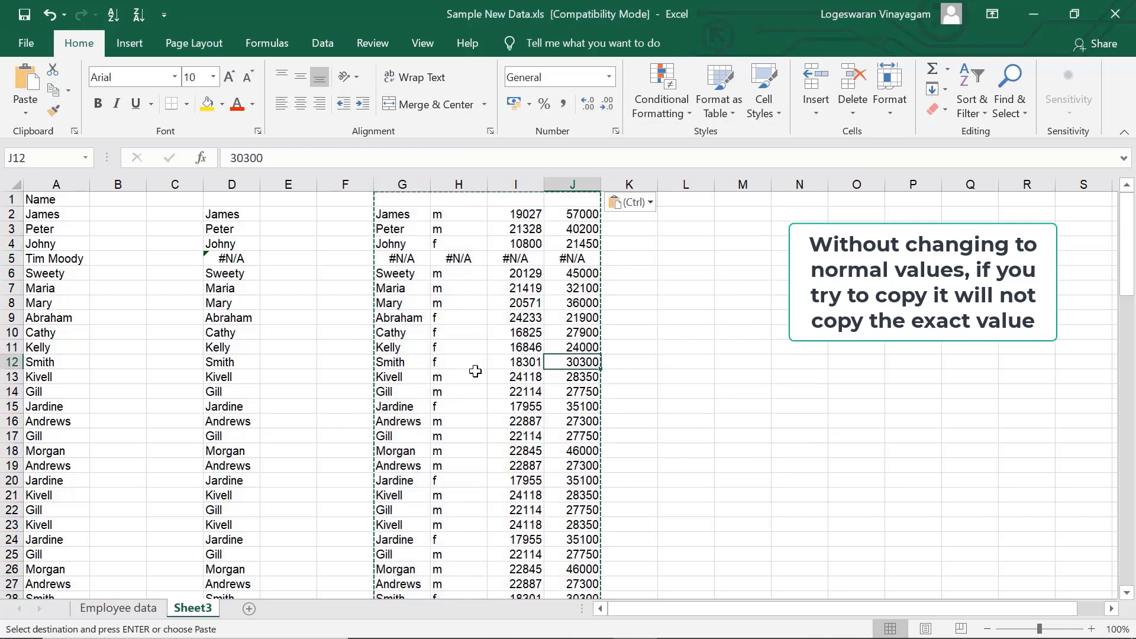
{"action": "left_click", "coordinate": [391, 218]}
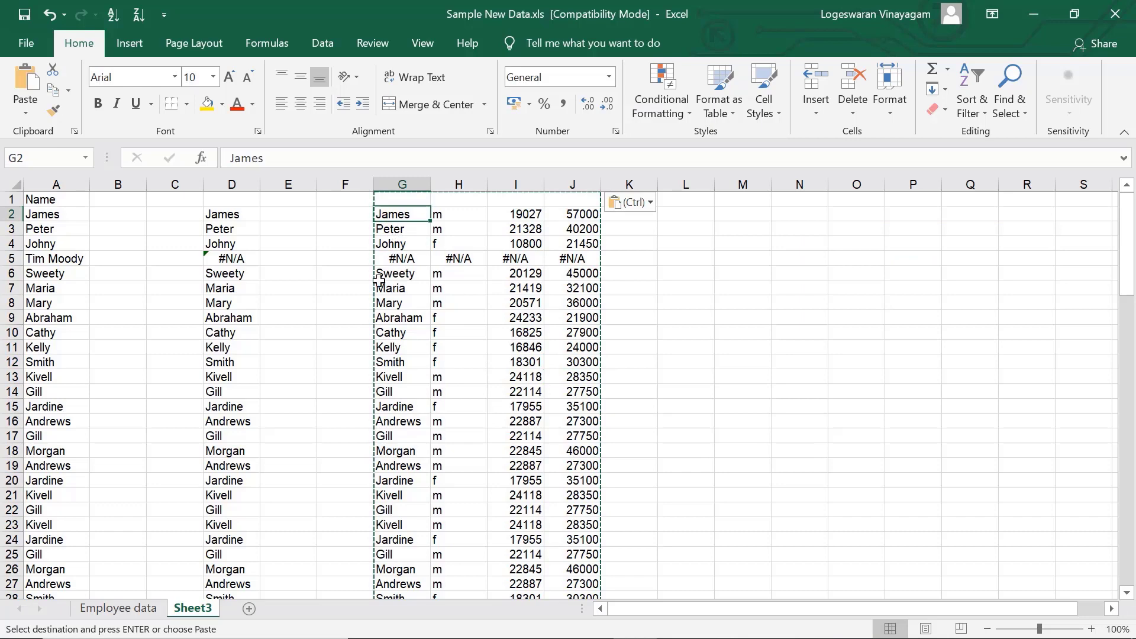
{"action": "left_click", "coordinate": [125, 609]}
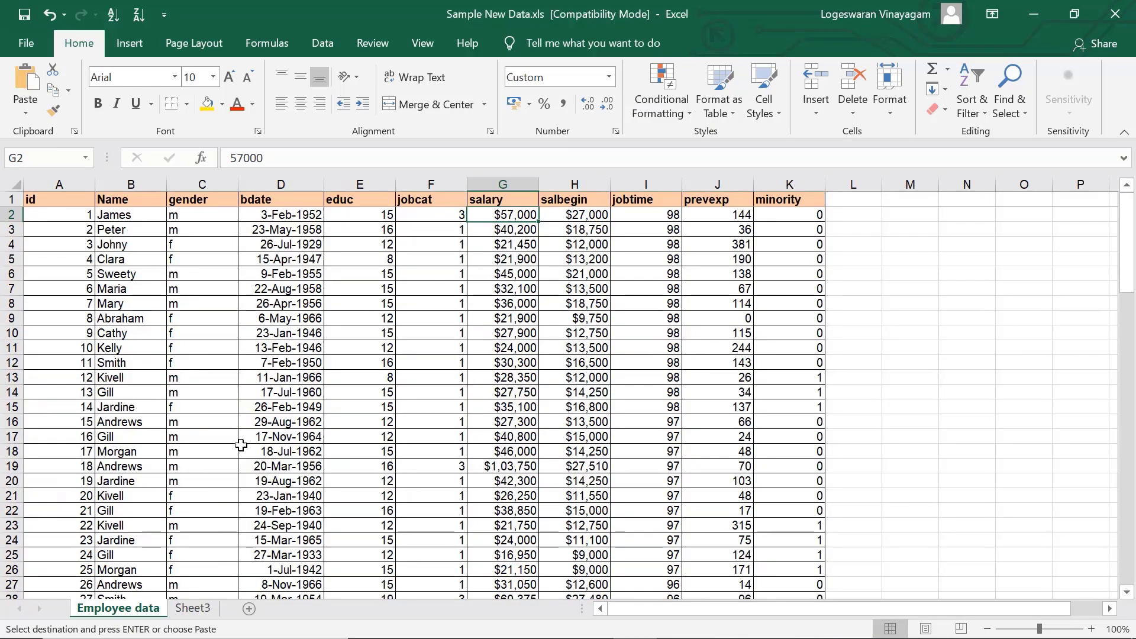
- Copy the date format of D2 on the Employee data sheet onto column I of Sheet3 and autofit that column's width
{"action": "left_click", "coordinate": [193, 608]}
{"action": "left_click", "coordinate": [527, 217]}
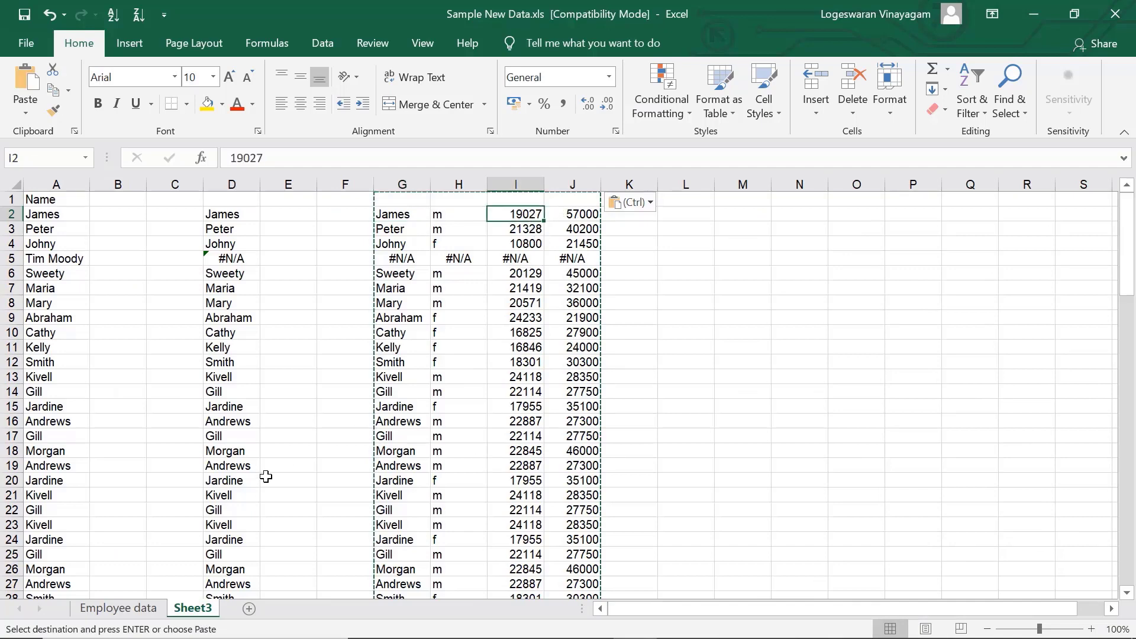
{"action": "left_click", "coordinate": [145, 609]}
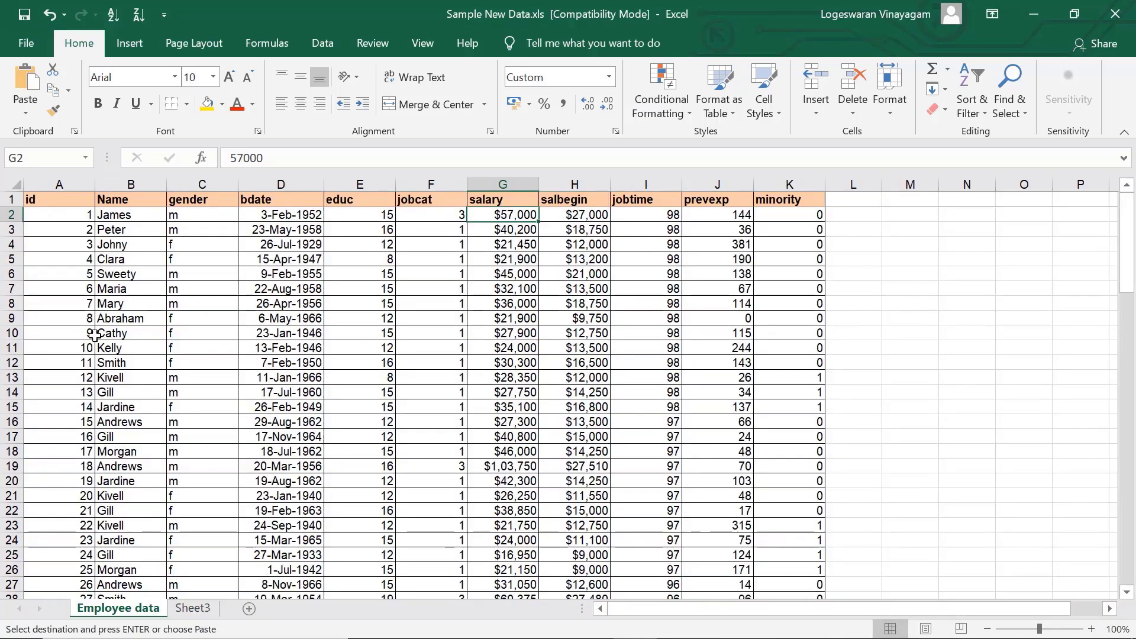
{"action": "left_click", "coordinate": [278, 215]}
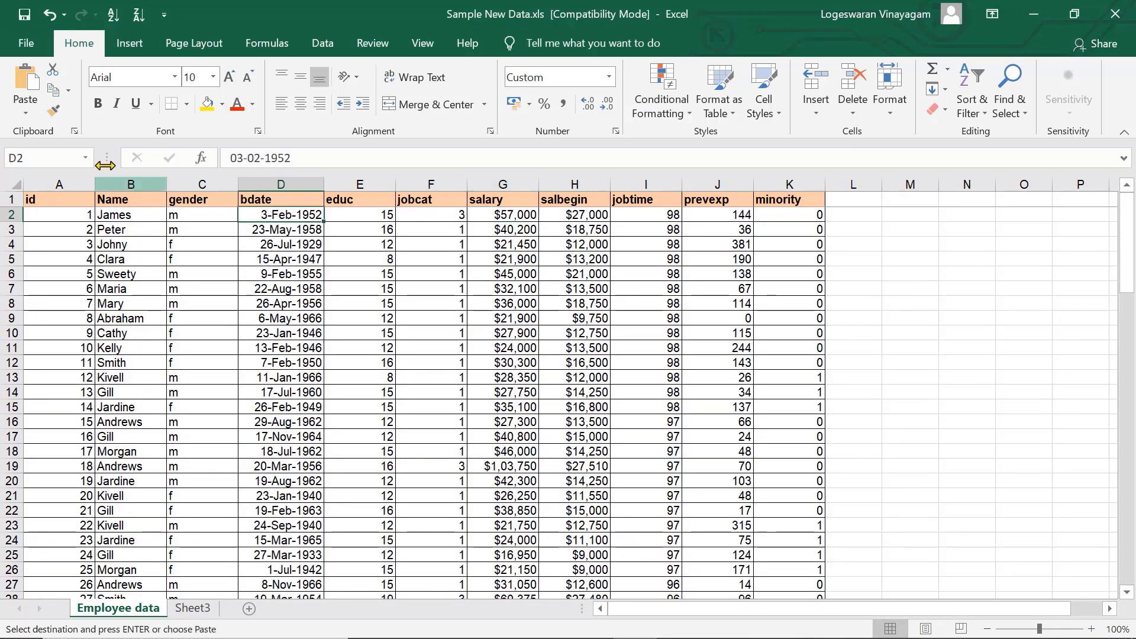
{"action": "left_click", "coordinate": [54, 110]}
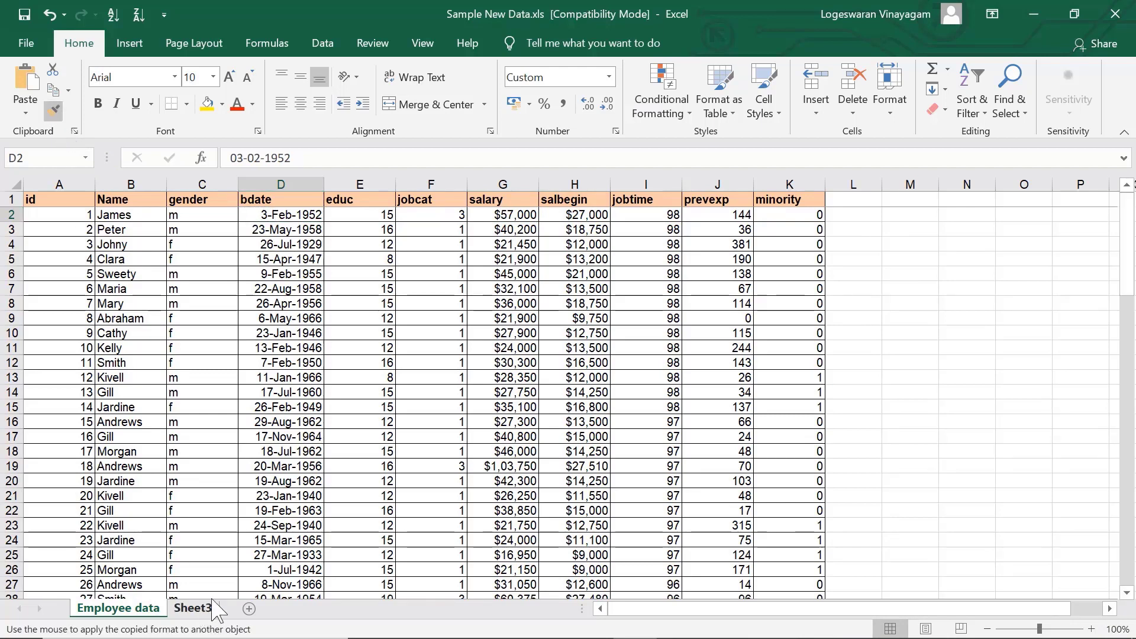
{"action": "left_click", "coordinate": [193, 608]}
{"action": "left_click", "coordinate": [520, 183]}
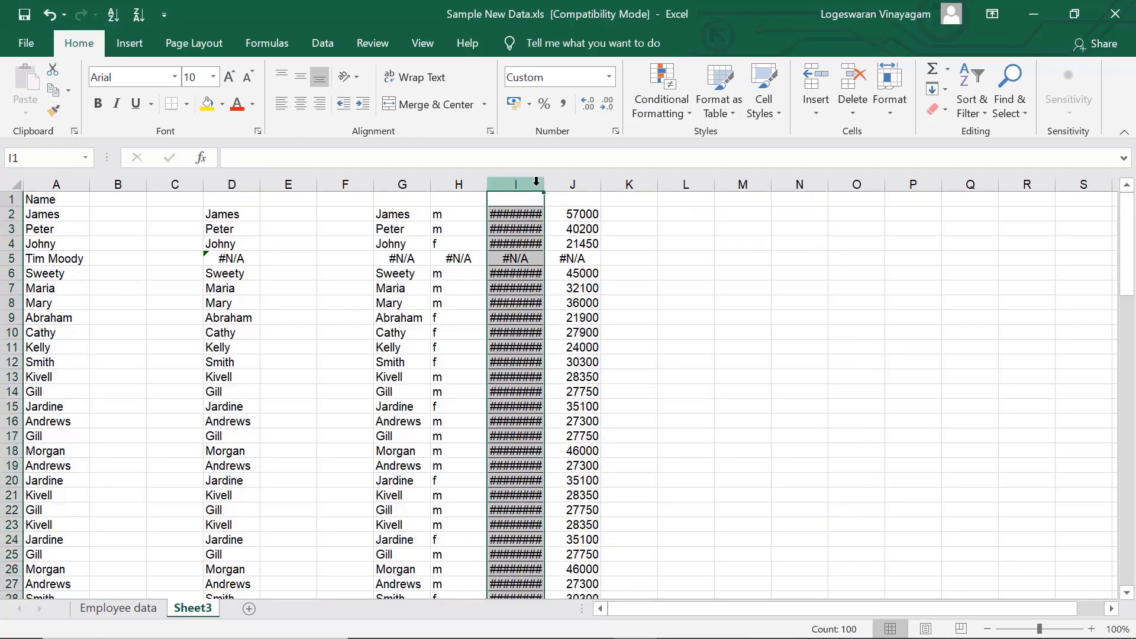
{"action": "double_click", "coordinate": [545, 184]}
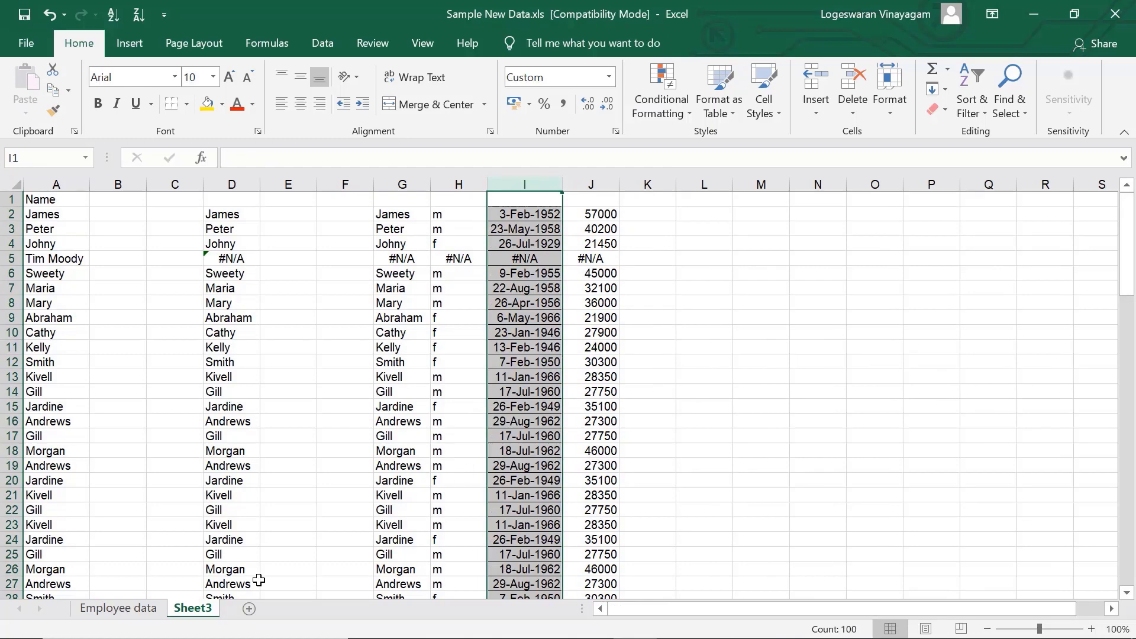
- Copy the currency format of salary cell G2 on the Employee data sheet onto column J of Sheet3 and autofit its width
{"action": "left_click", "coordinate": [118, 609]}
{"action": "left_click", "coordinate": [514, 219]}
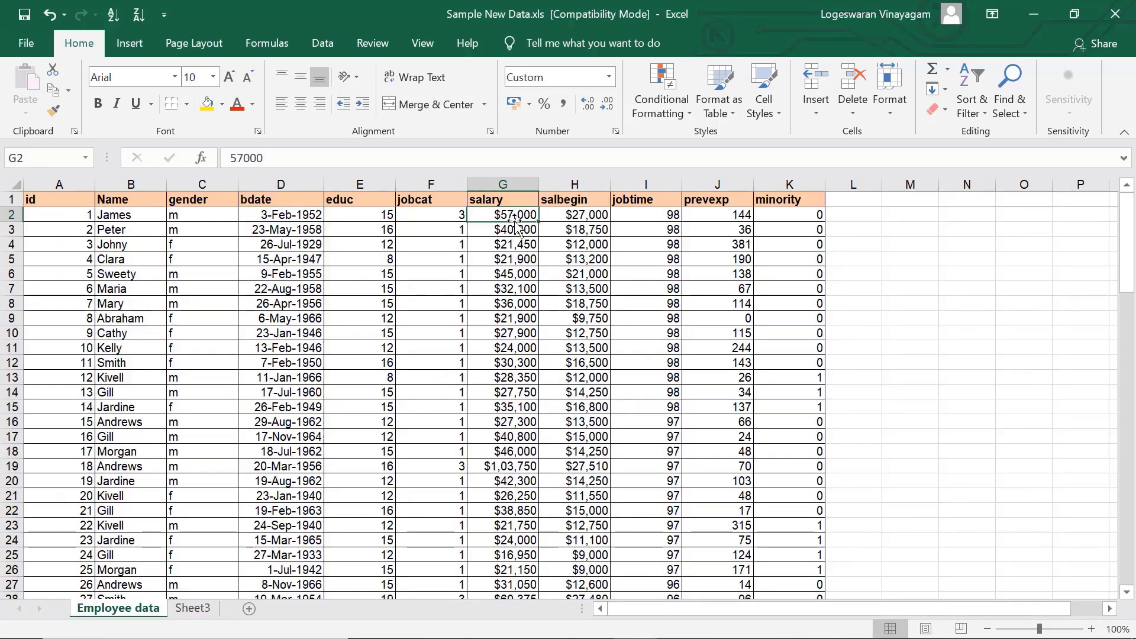
{"action": "left_click", "coordinate": [53, 110]}
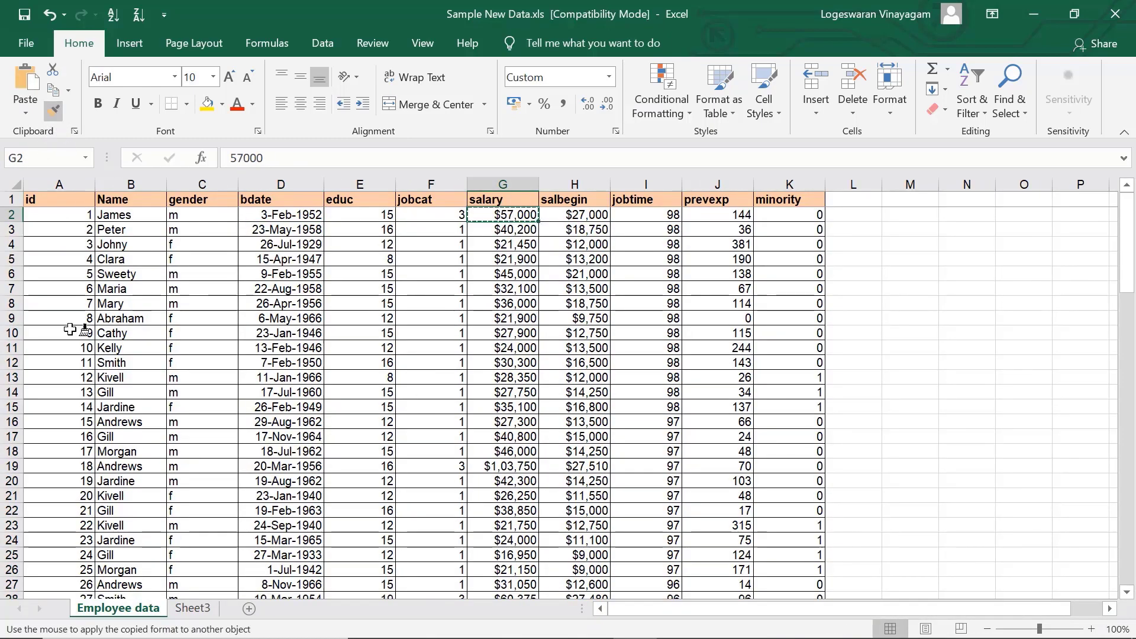
{"action": "left_click", "coordinate": [194, 608]}
{"action": "left_click", "coordinate": [613, 184]}
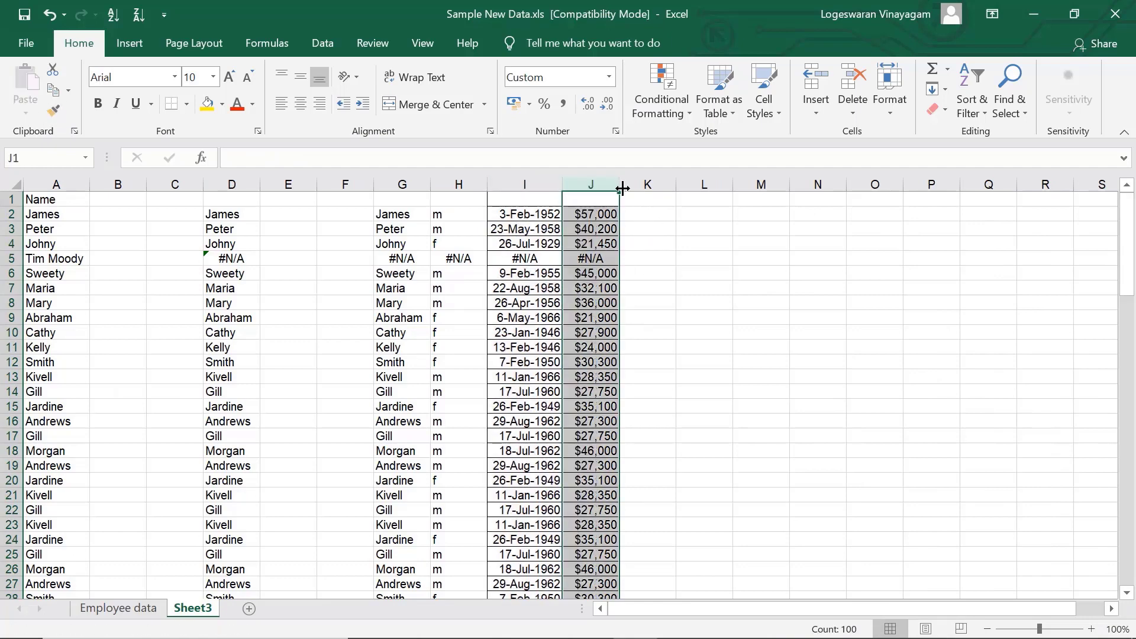
{"action": "double_click", "coordinate": [622, 188]}
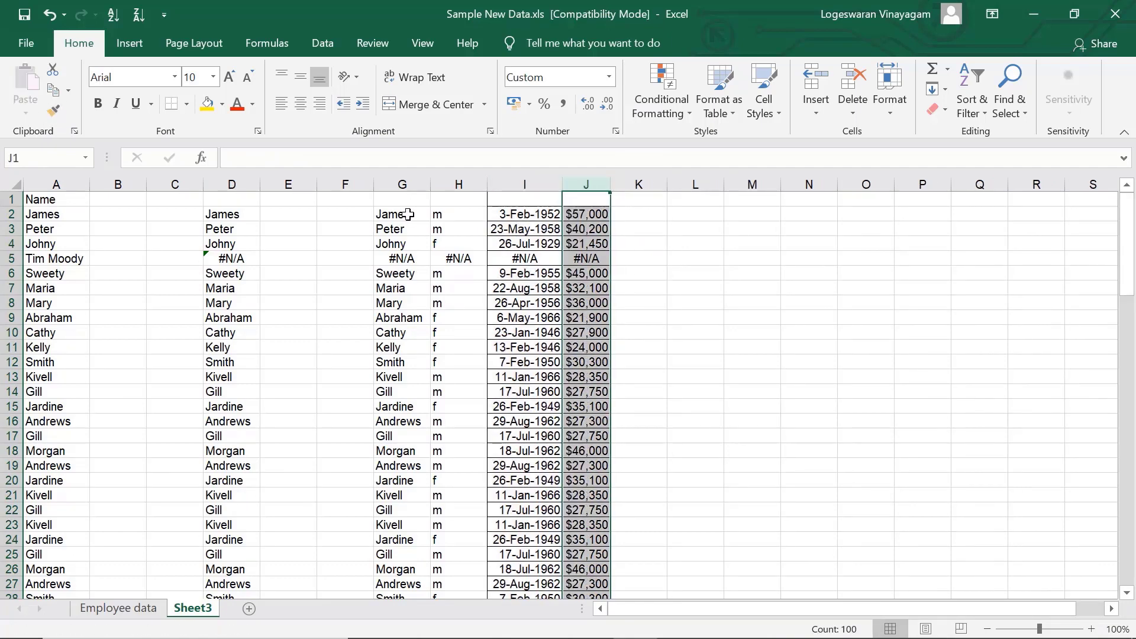
- Apply all borders to the cells in columns G to J of Sheet3 and reselect those columns
{"action": "left_click_drag", "start_coordinate": [409, 215], "coordinate": [524, 243]}
{"action": "left_click_drag", "start_coordinate": [406, 184], "coordinate": [585, 188]}
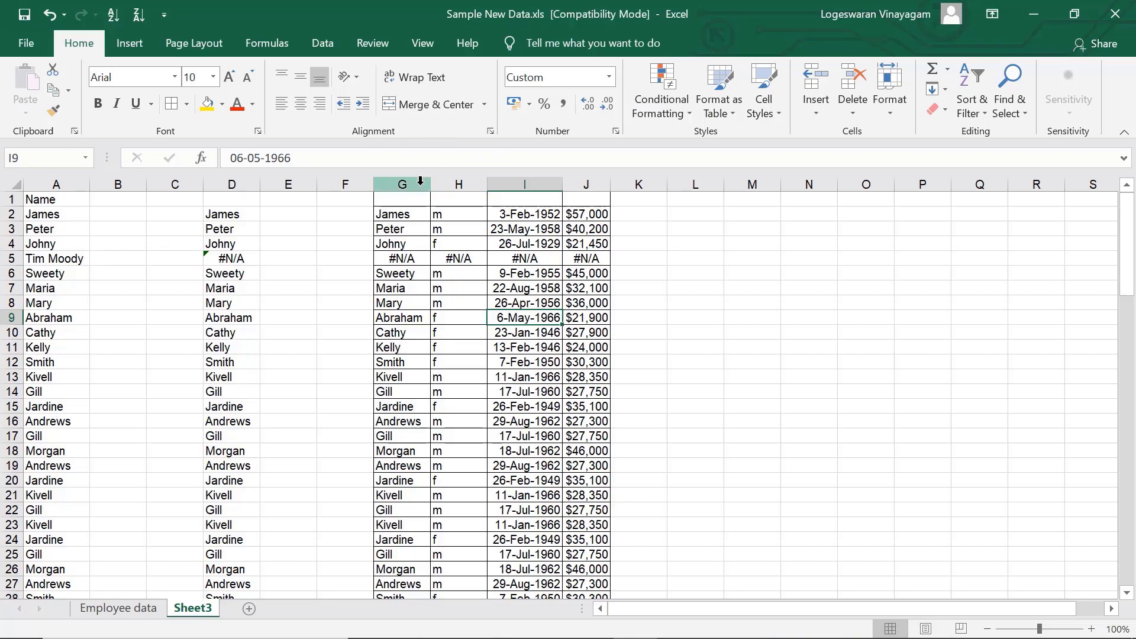
{"action": "left_click_drag", "start_coordinate": [405, 184], "coordinate": [583, 187]}
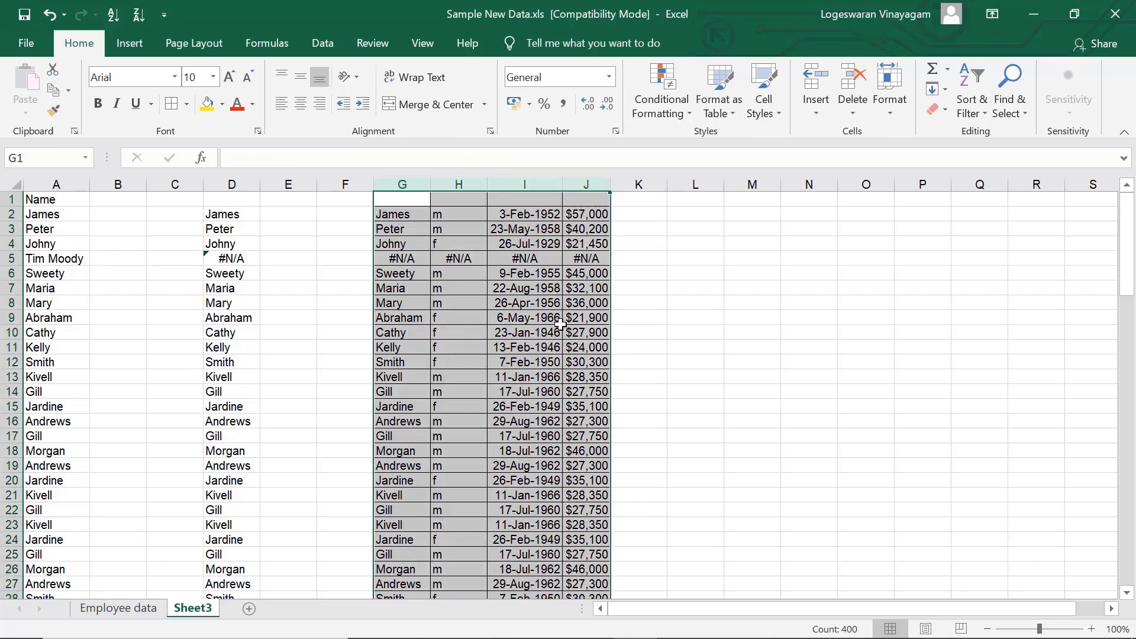